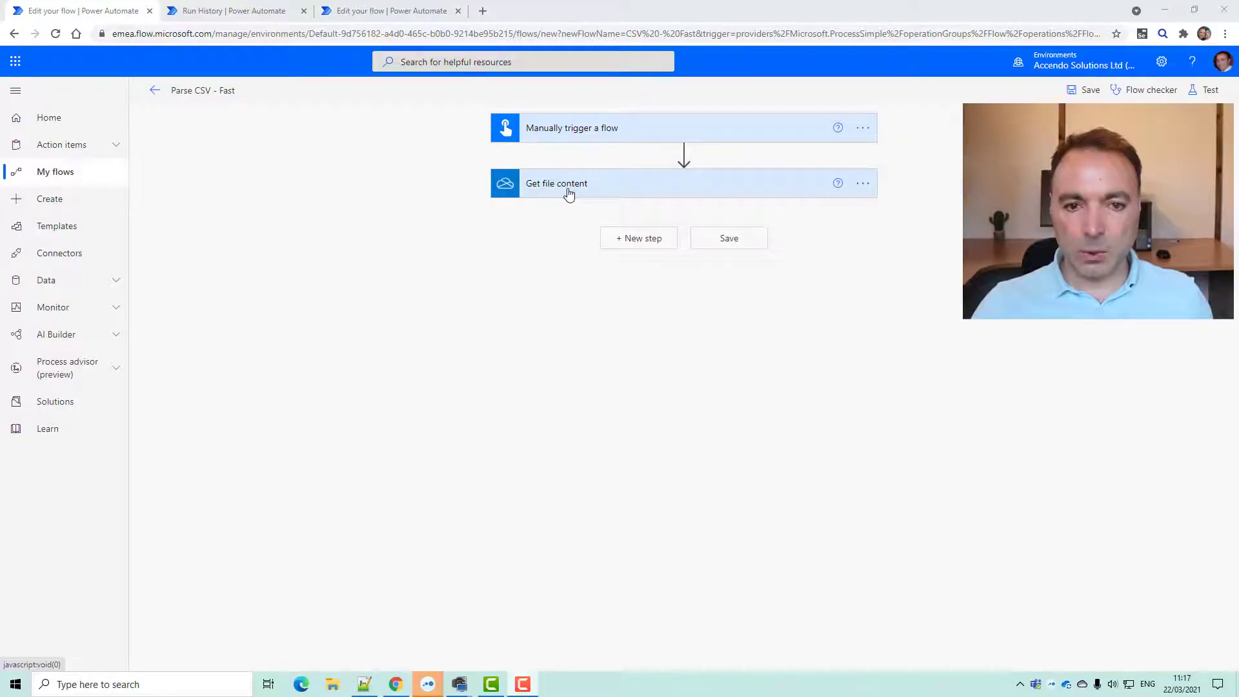
- Expand Get file content and select its File path /_CSV/5000 Sales Records.csv
left_click(609, 189)
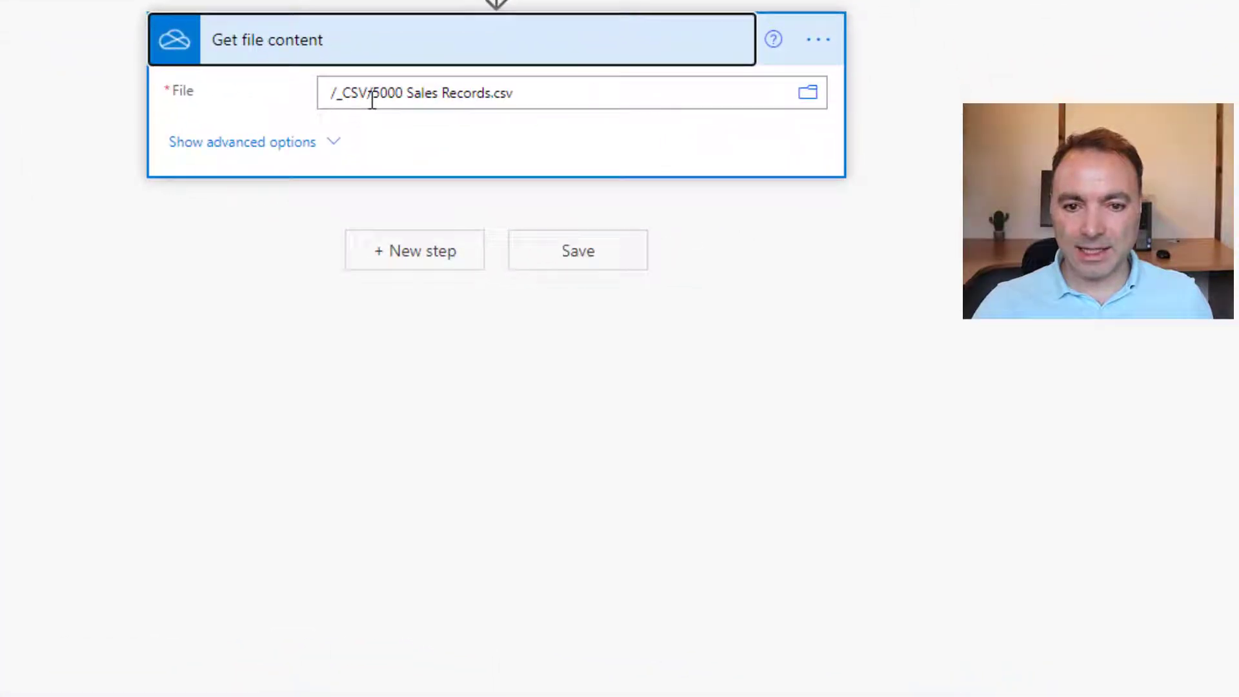
left_click_drag(372, 98, 542, 99)
left_click(279, 516)
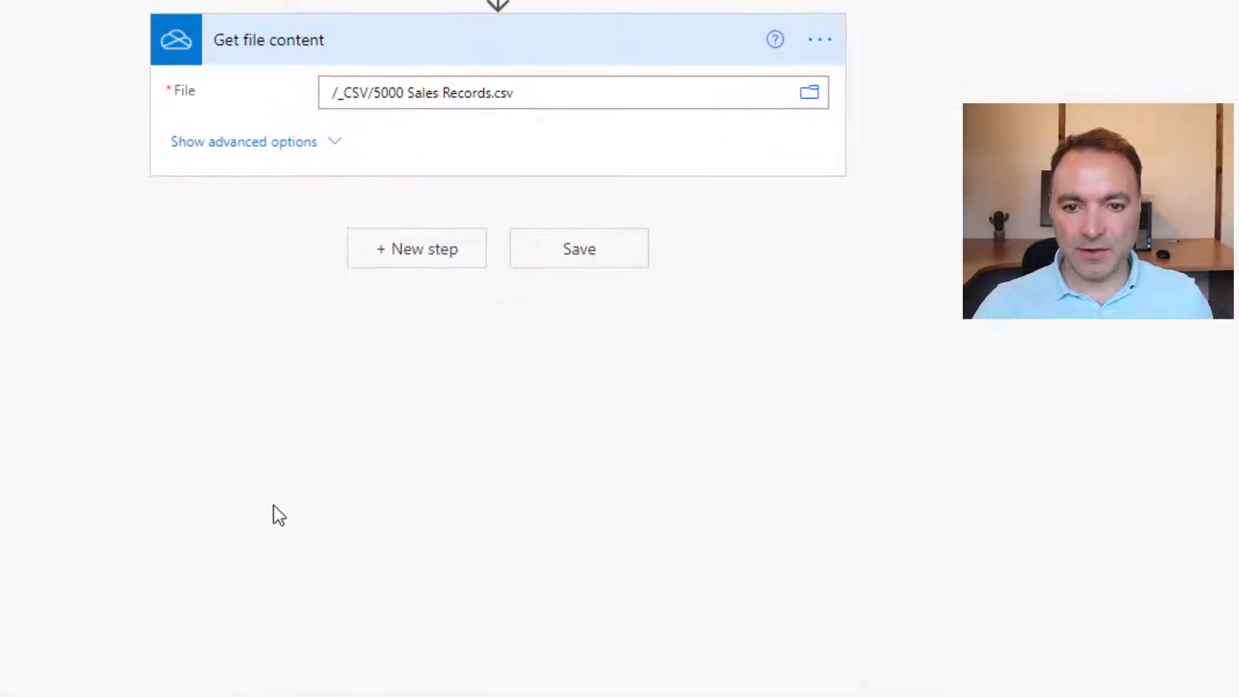
- Switch to 5000 Sales Records.csv in Notepad++ and scroll from the header down to the last rows
key("alt+Tab")
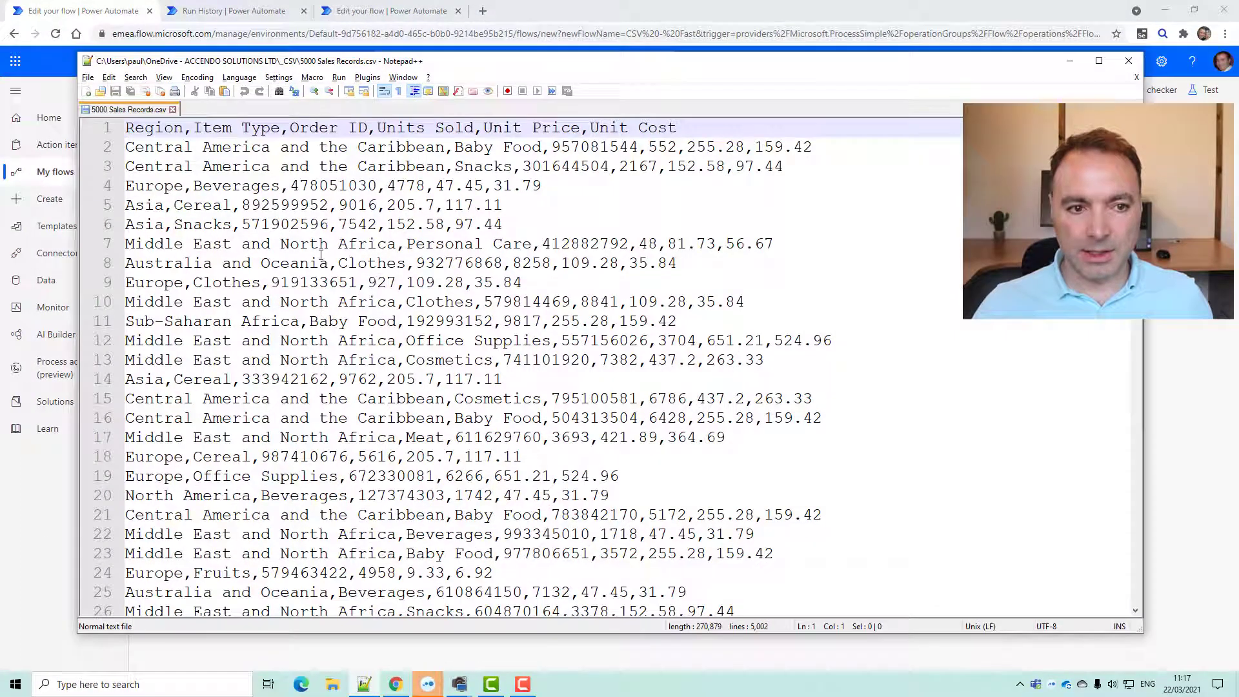
left_click_drag(129, 129, 697, 116)
left_click_drag(126, 147, 744, 221)
left_click_drag(1135, 123, 1123, 613)
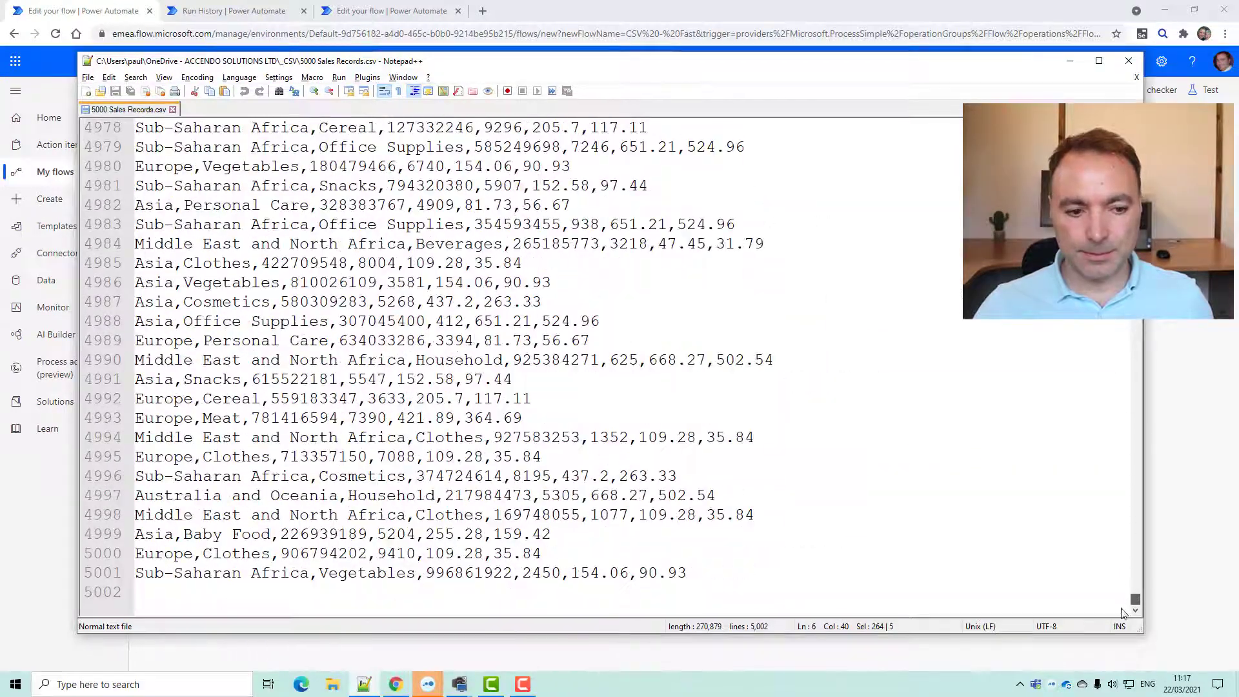
- Delete the empty trailing line 5002 and save the CSV
left_click(149, 577)
left_click(173, 594)
key("BackSpace")
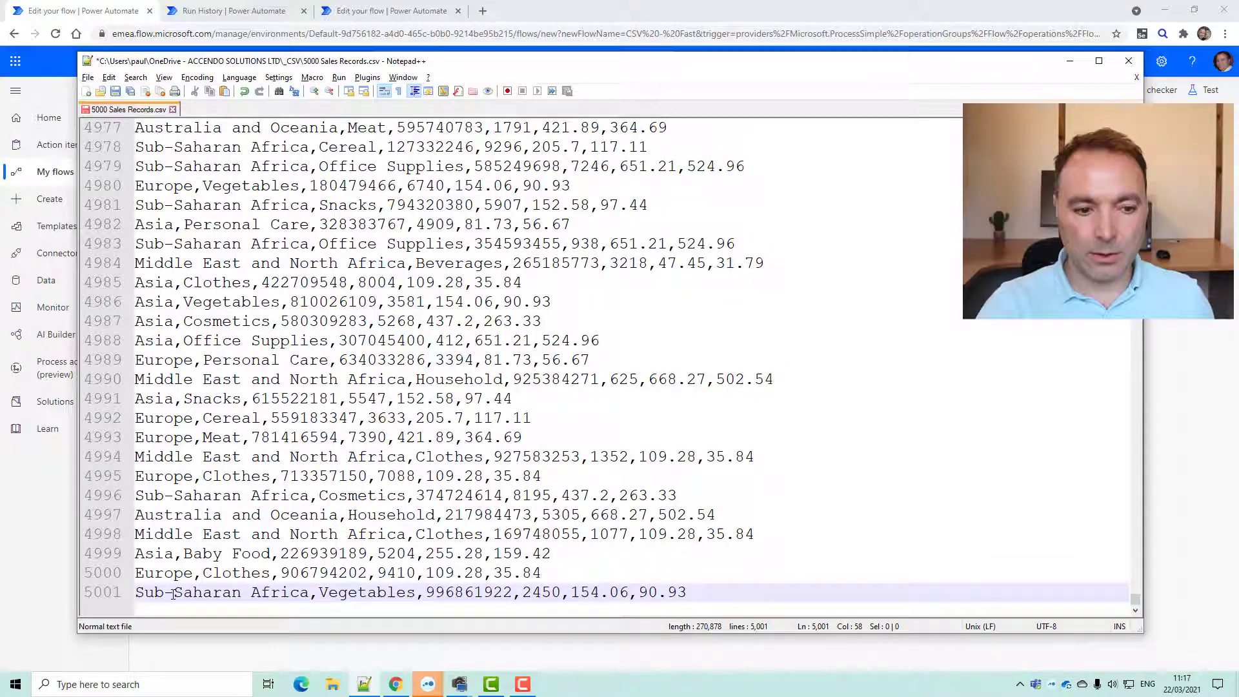
key("alt+f")
- Finish saving the CSV, return to the flow and add a Compose step after Get file content
key("s")
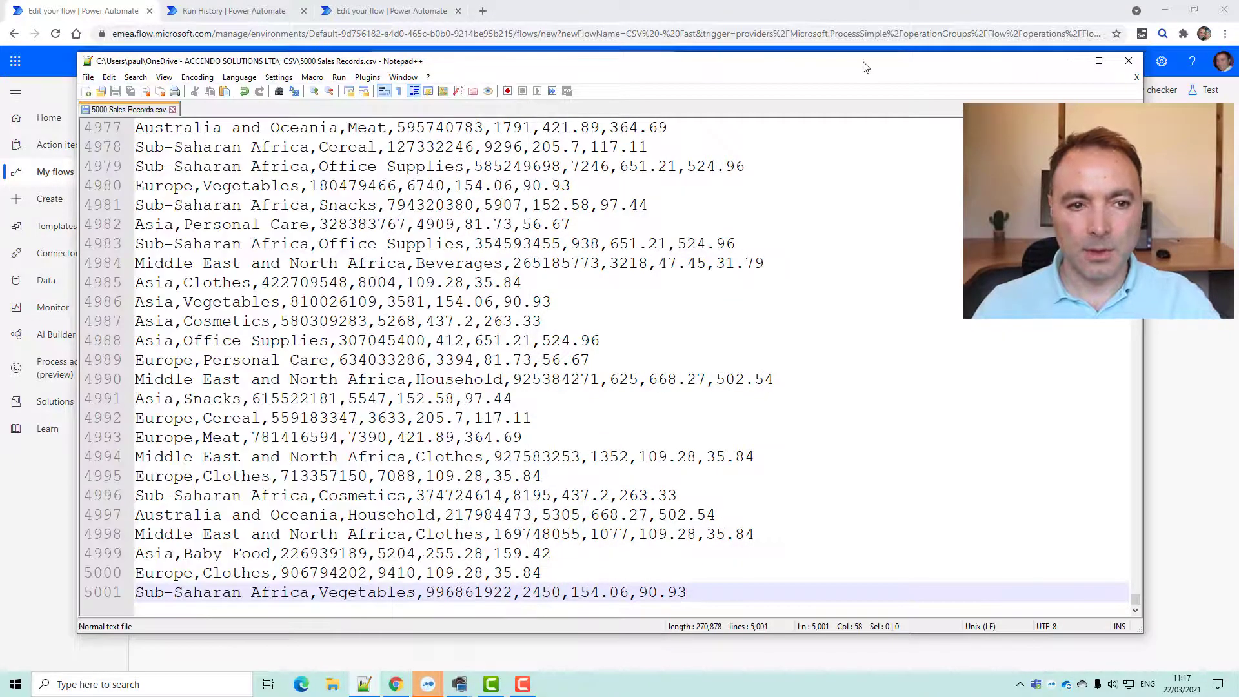
left_click(1070, 60)
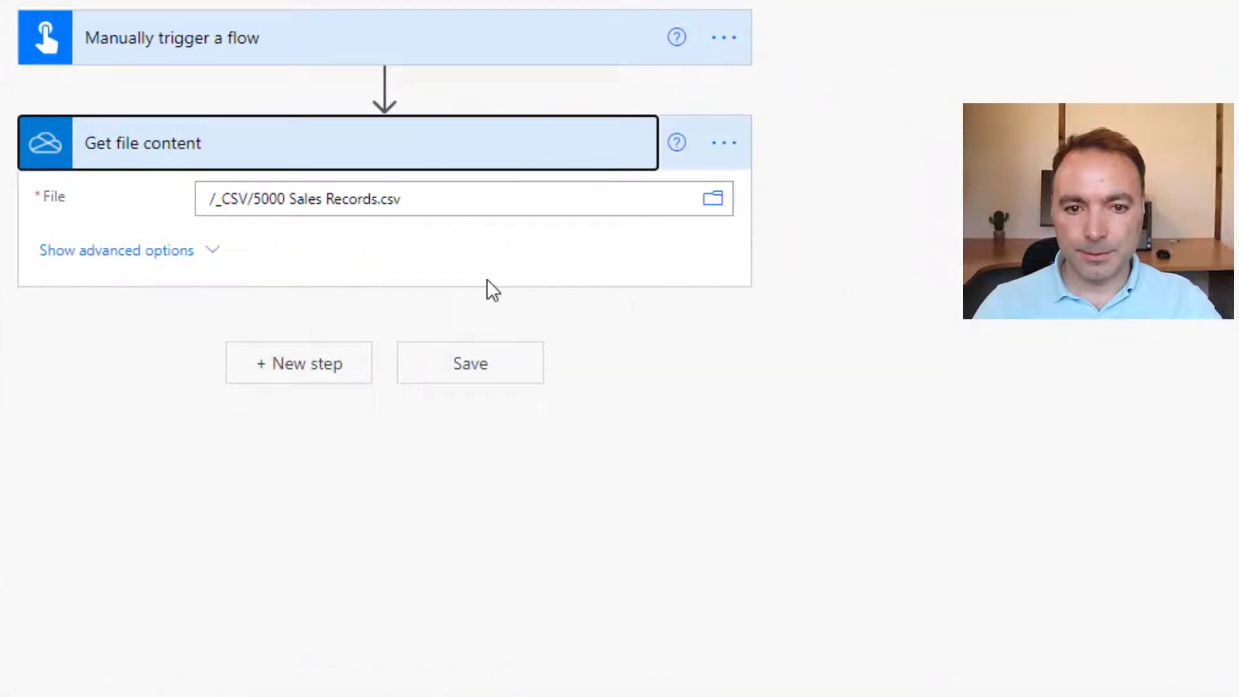
left_click(277, 265)
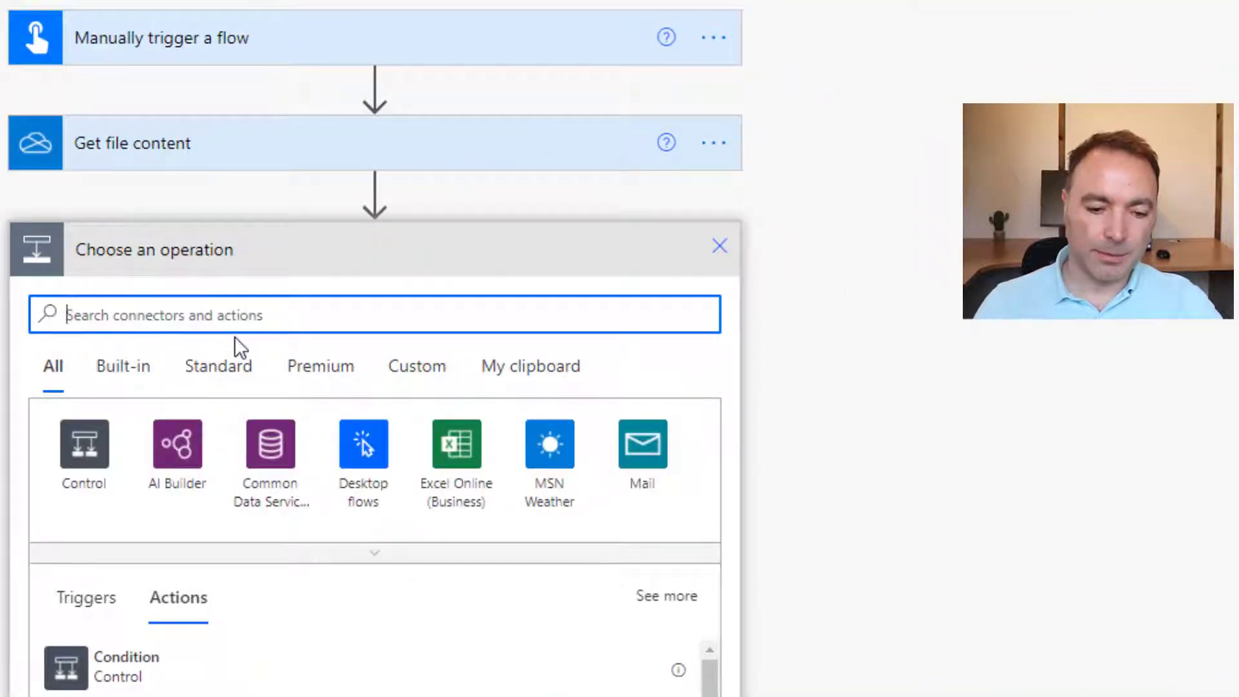
type("compose")
left_click(213, 599)
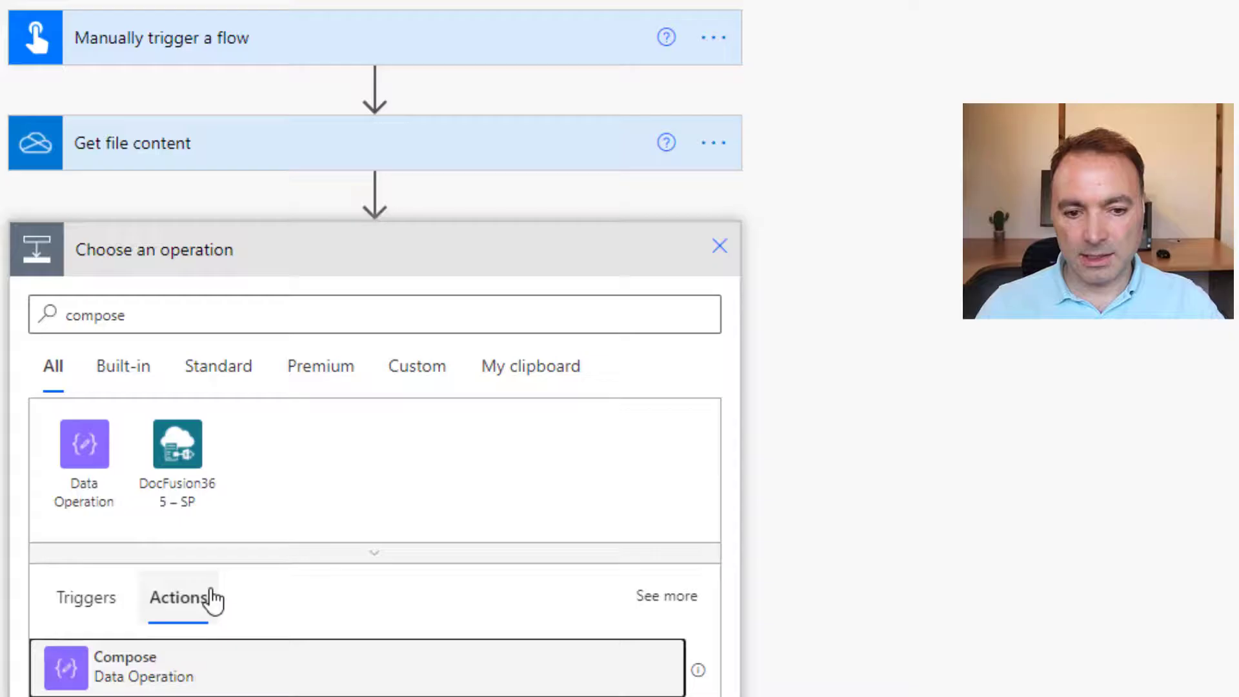
key("Return")
- Rename the Compose step to newLine and start another new step below it
left_click(285, 302)
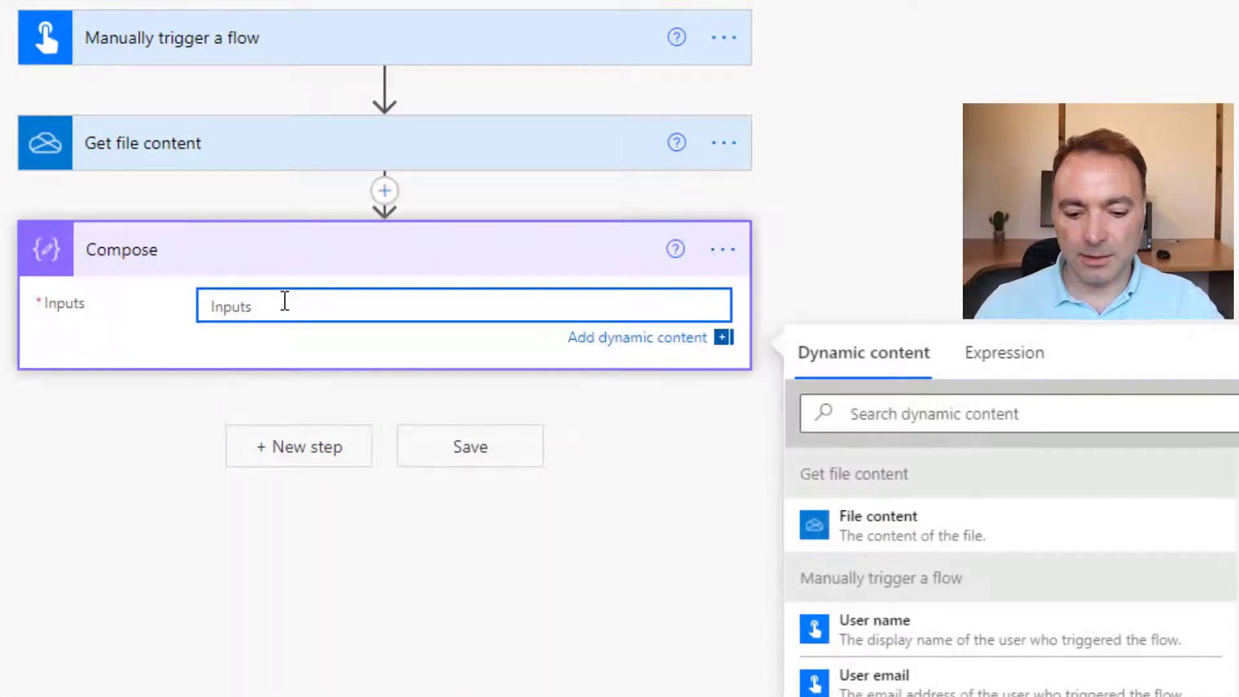
left_click(721, 250)
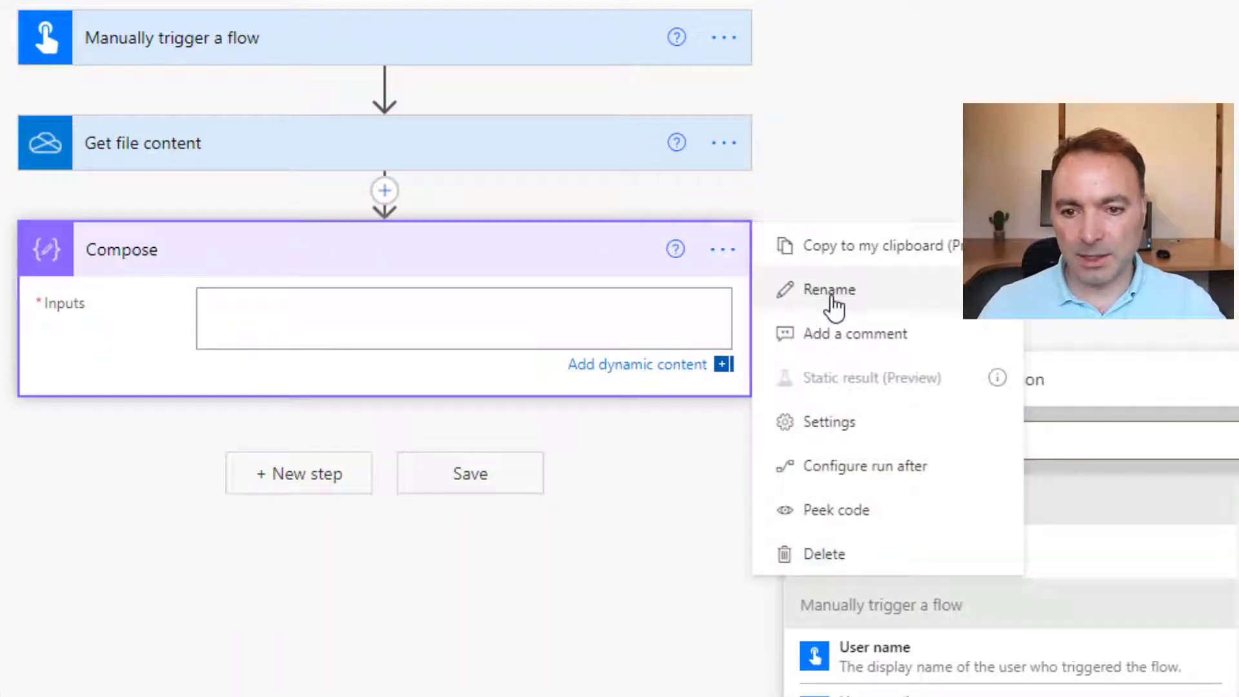
left_click(828, 294)
type("newLine")
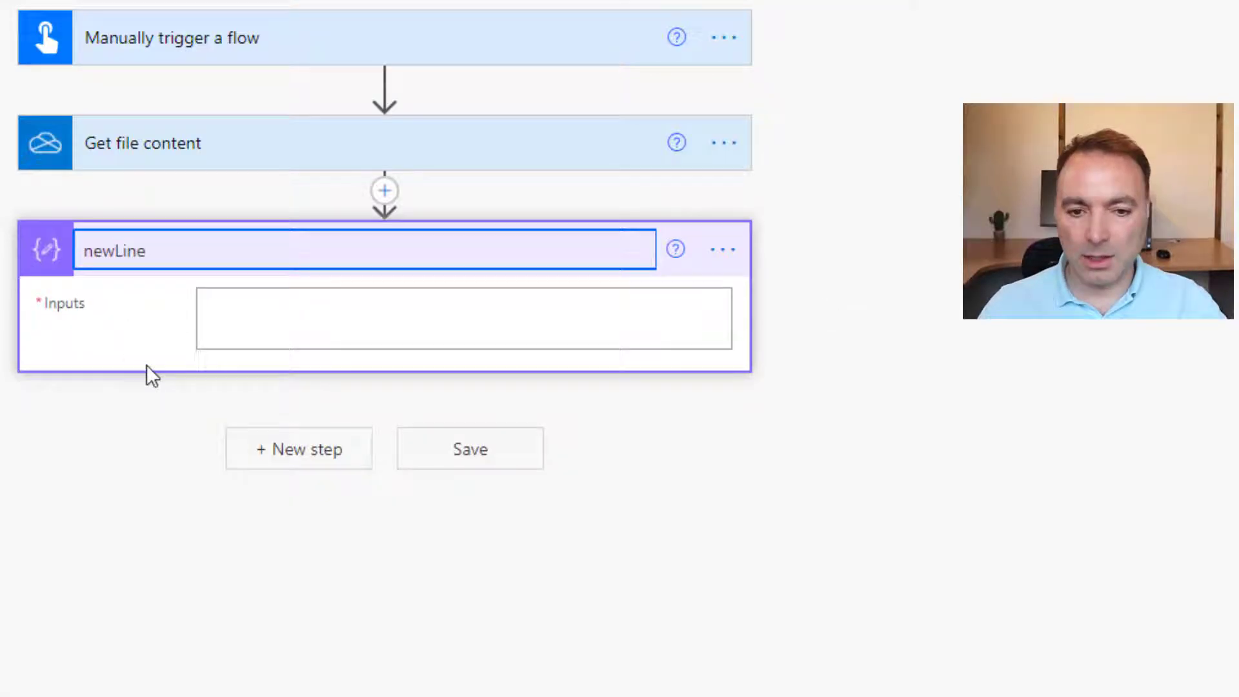
left_click(313, 459)
- Add a second Compose step whose expression begins split() on the file content
type("compose")
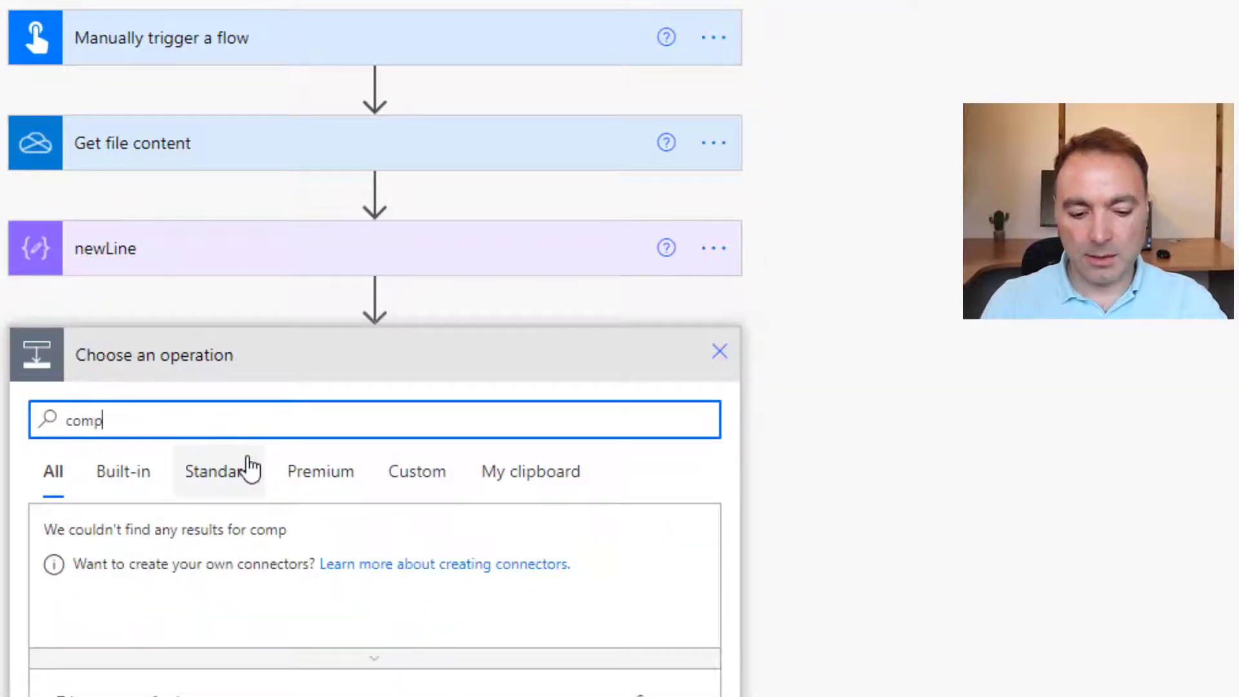
scroll(245, 446, "down", 5)
left_click(155, 464)
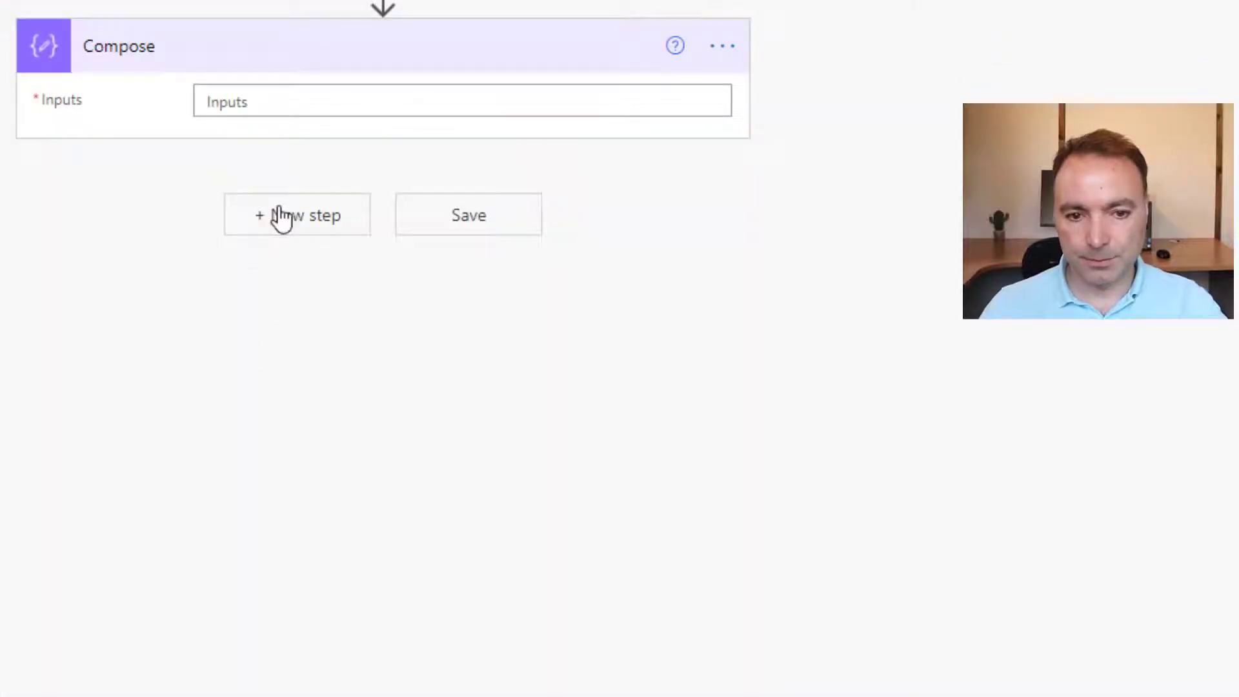
left_click(312, 93)
left_click(969, 155)
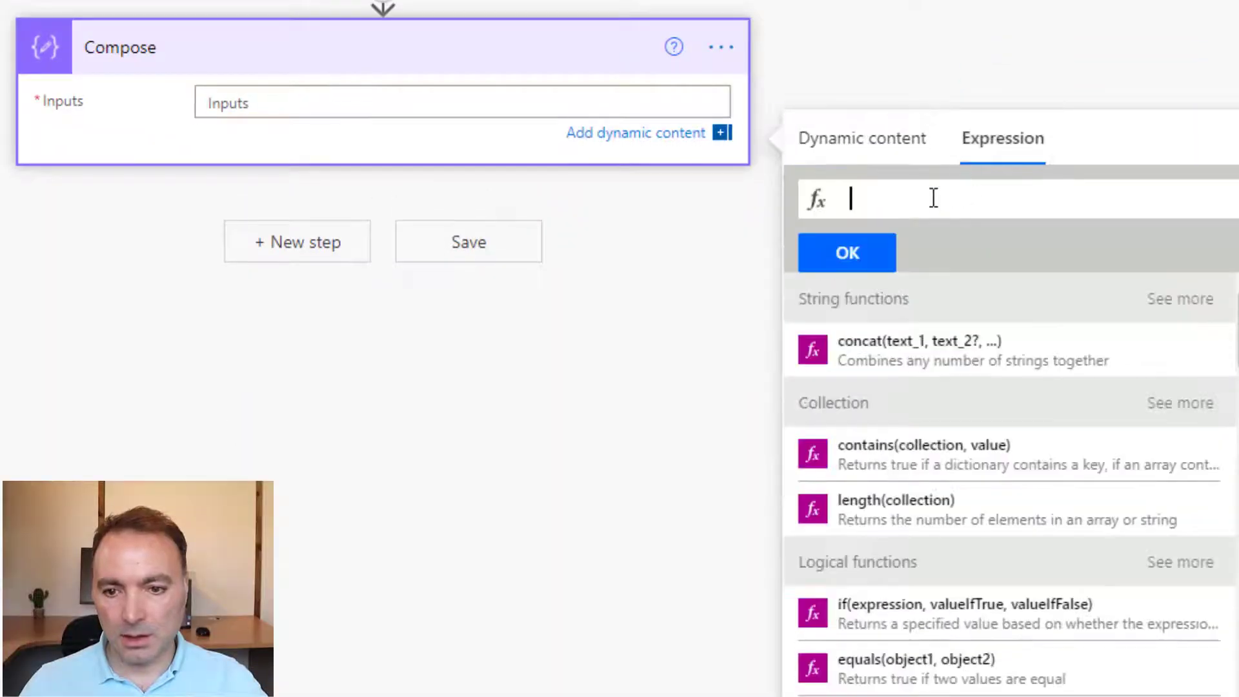
type("split(")
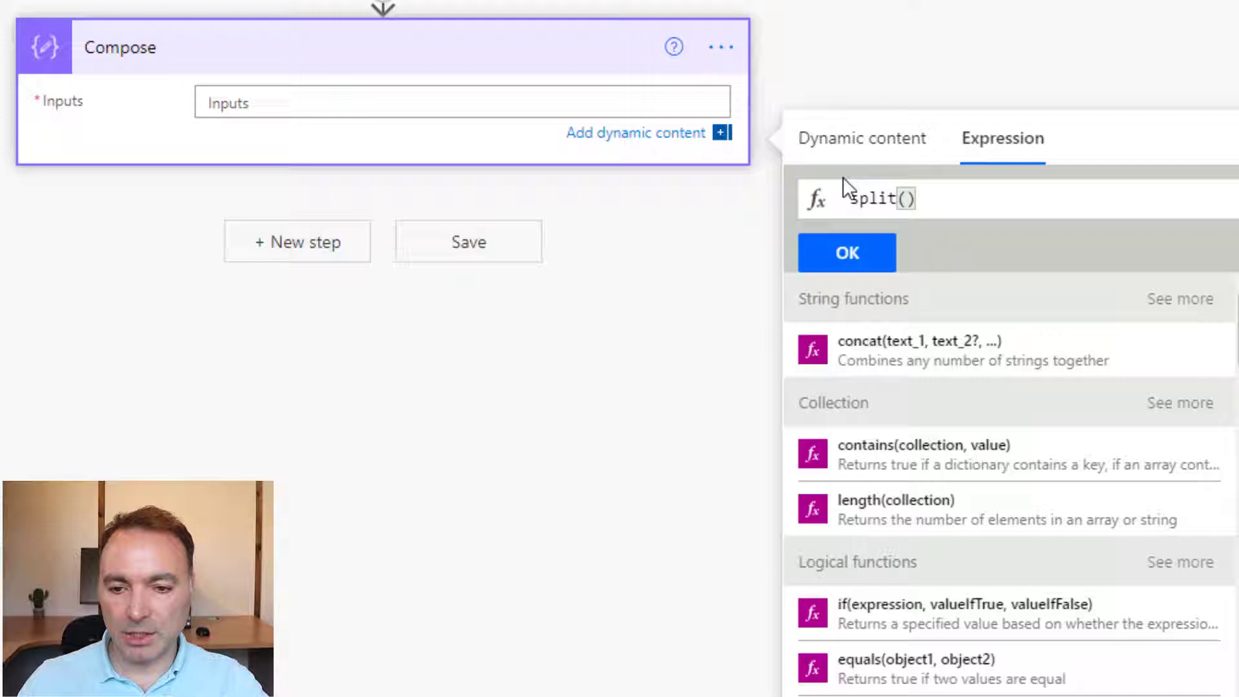
left_click(833, 147)
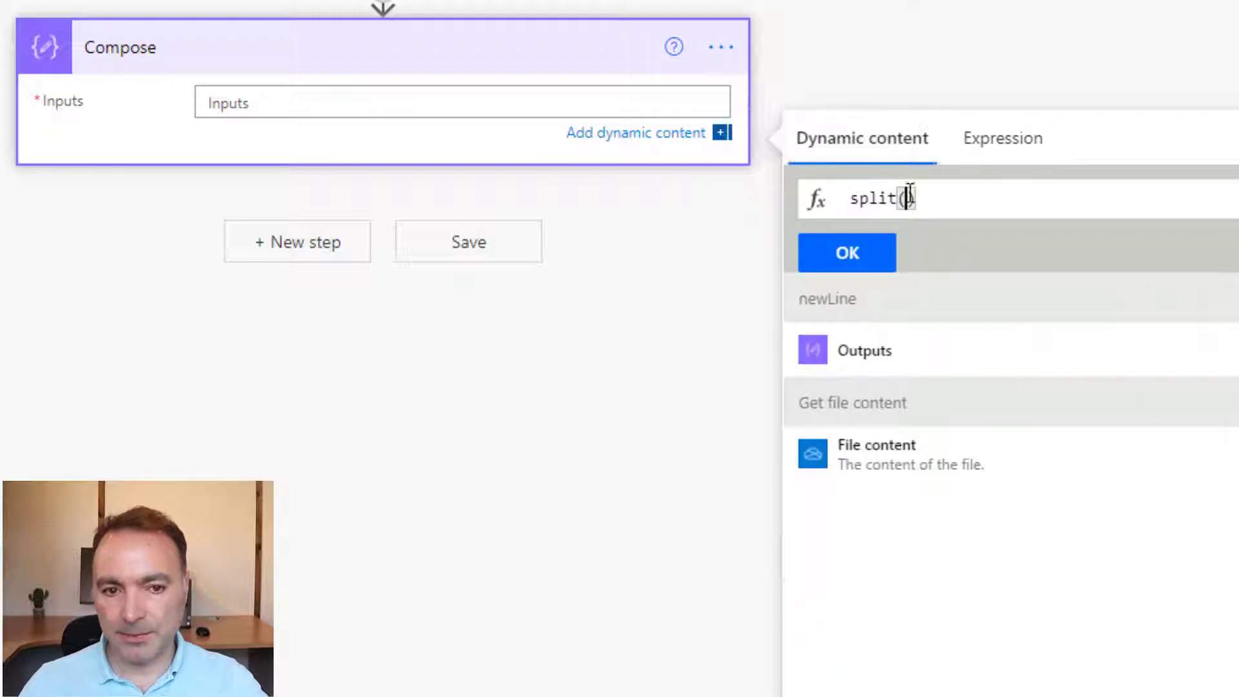
left_click(874, 459)
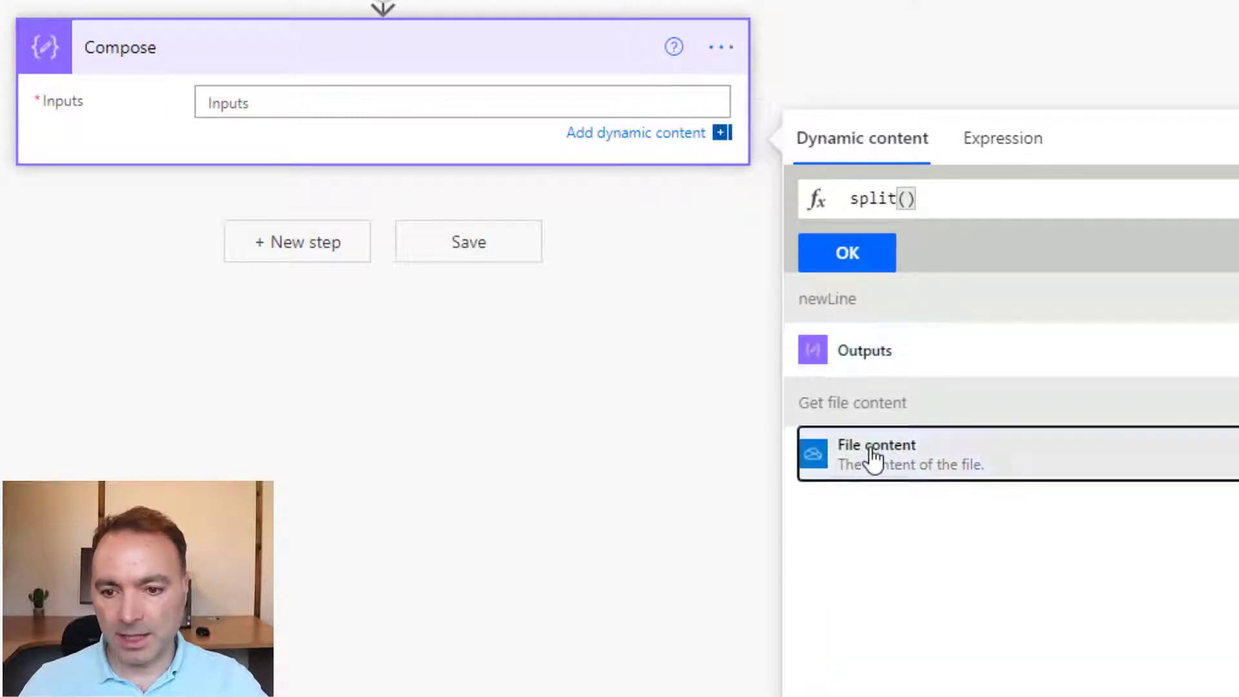
- Use the newLine output as the split delimiter, confirm it, and rename the step splitByLines
double_click(1088, 194)
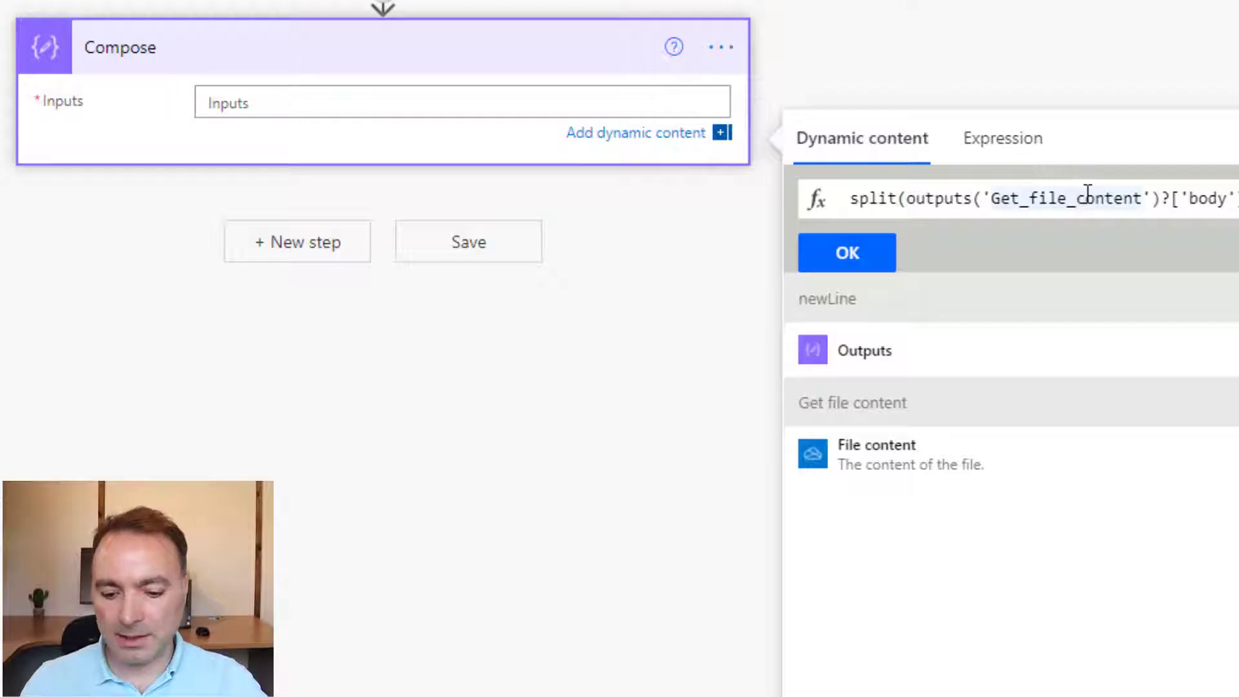
key("End")
key("Left")
type(",")
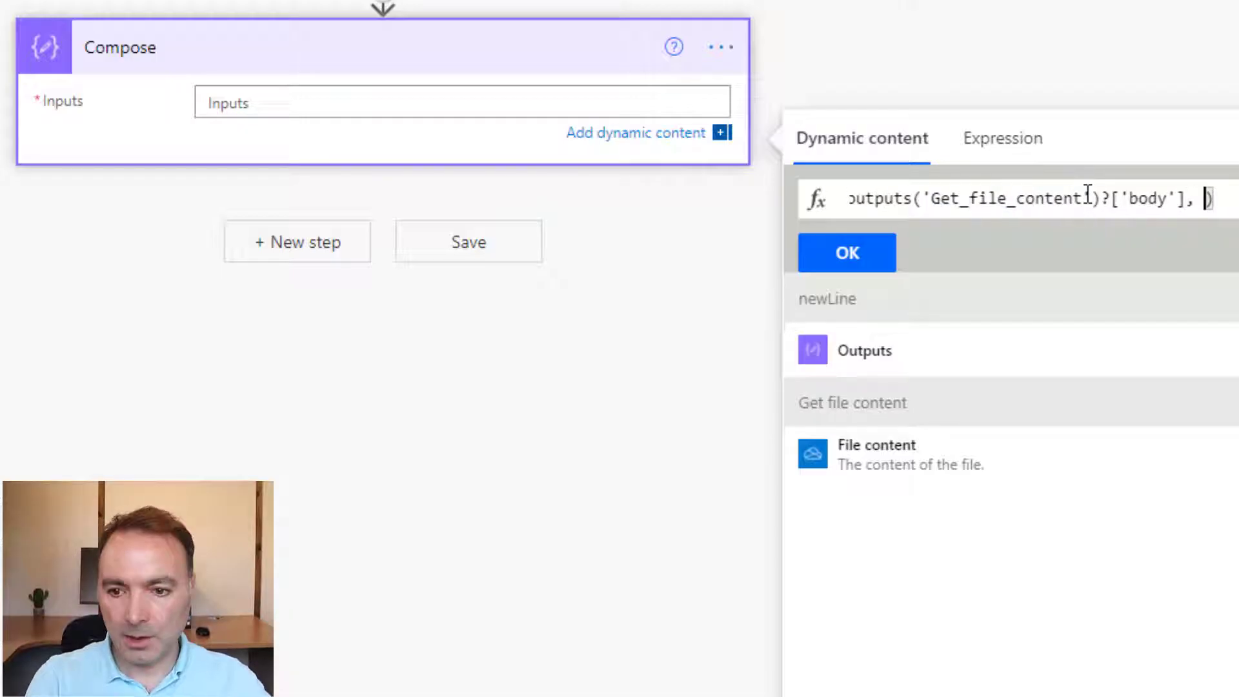
left_click(938, 366)
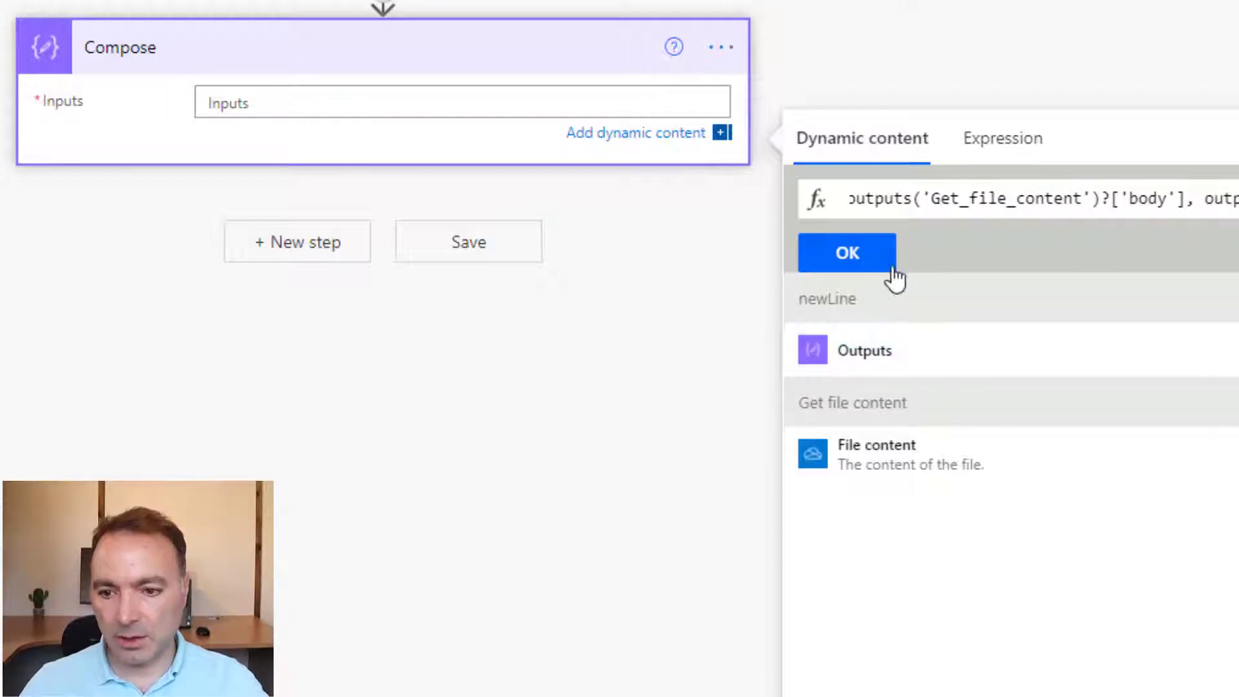
left_click(861, 261)
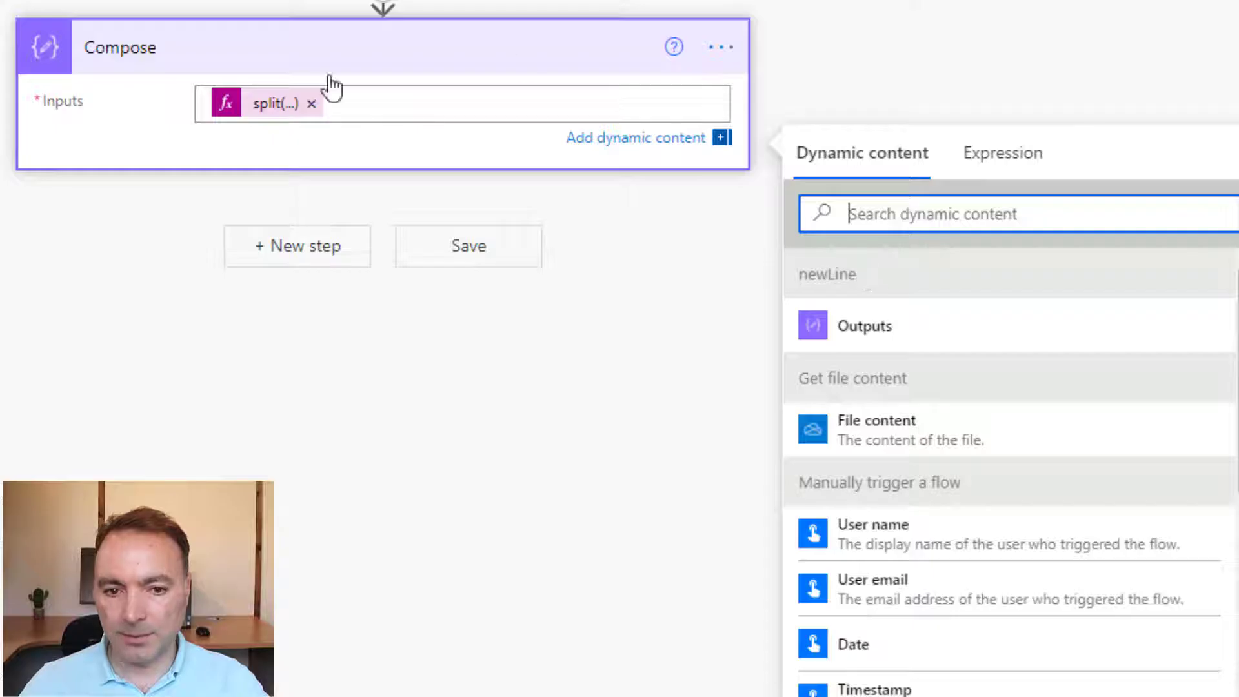
left_click(721, 47)
left_click(774, 104)
type("splitByLines")
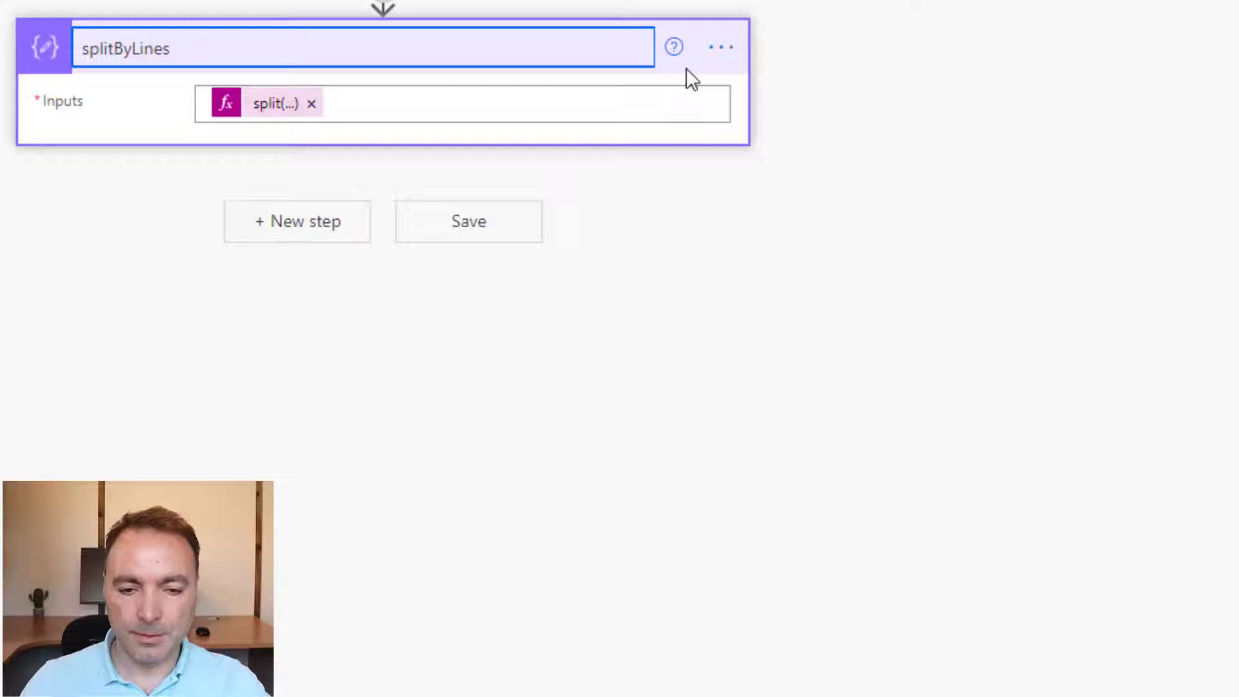
- Keep the splitByLines name and add a third Compose step
left_click(304, 233)
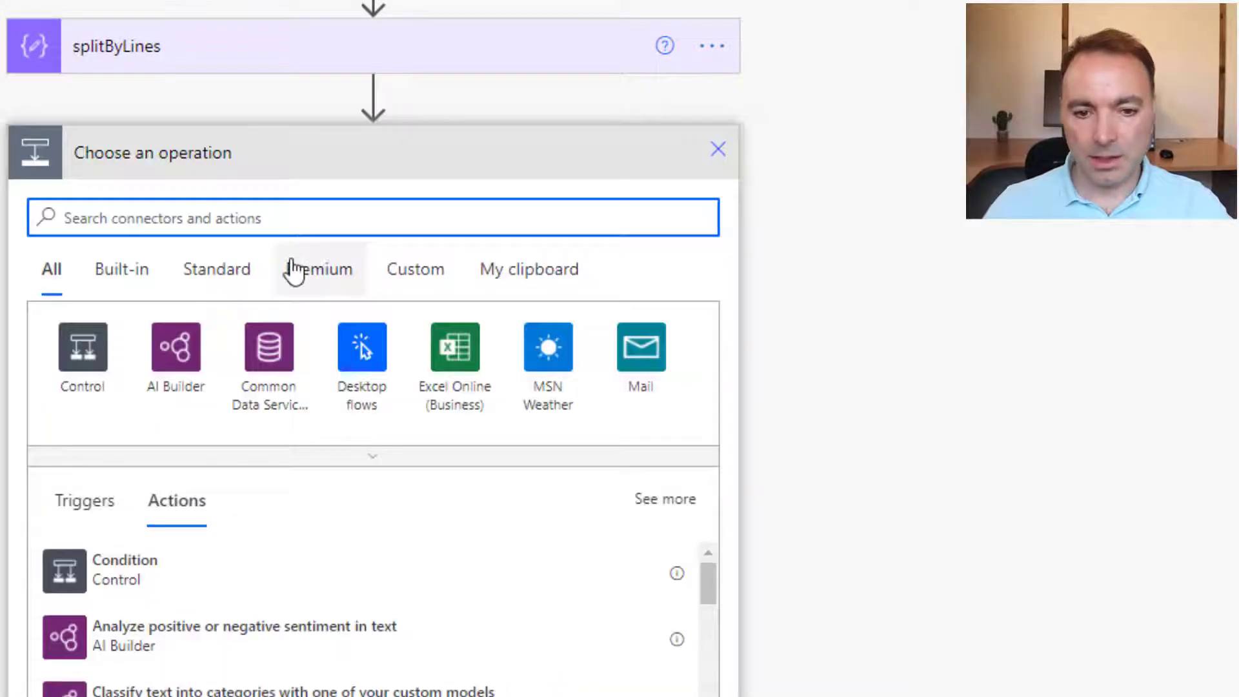
type("t")
key("BackSpace")
type("compose")
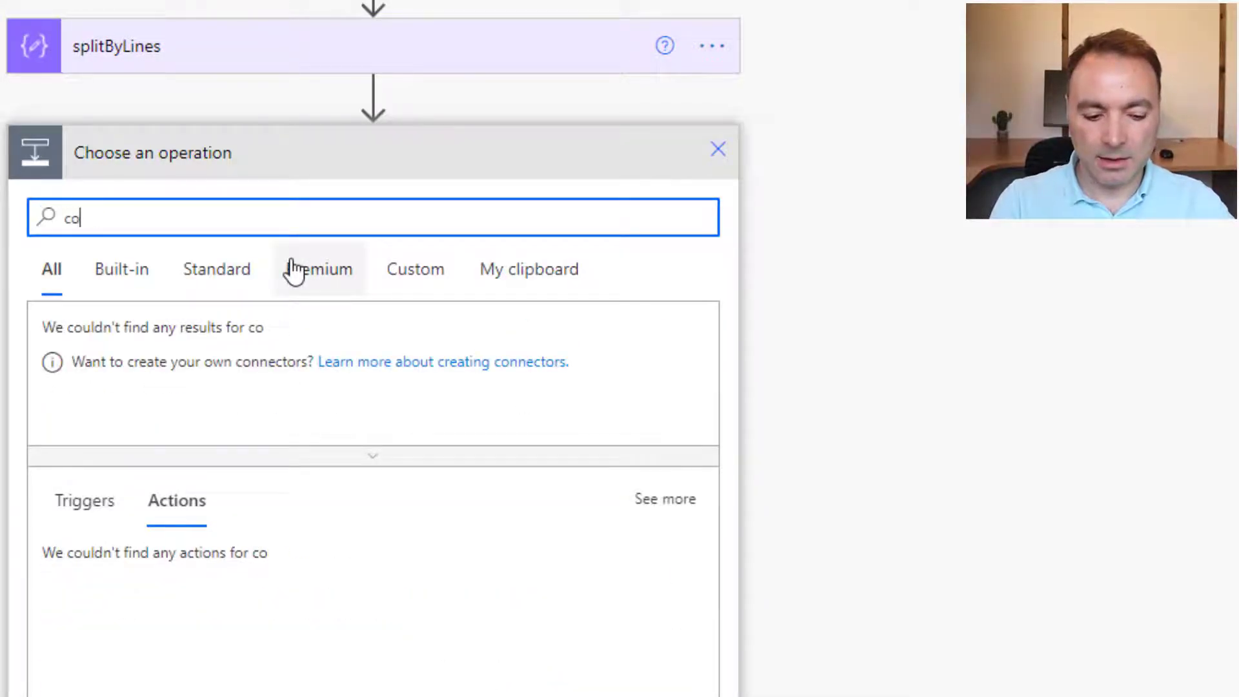
left_click(166, 563)
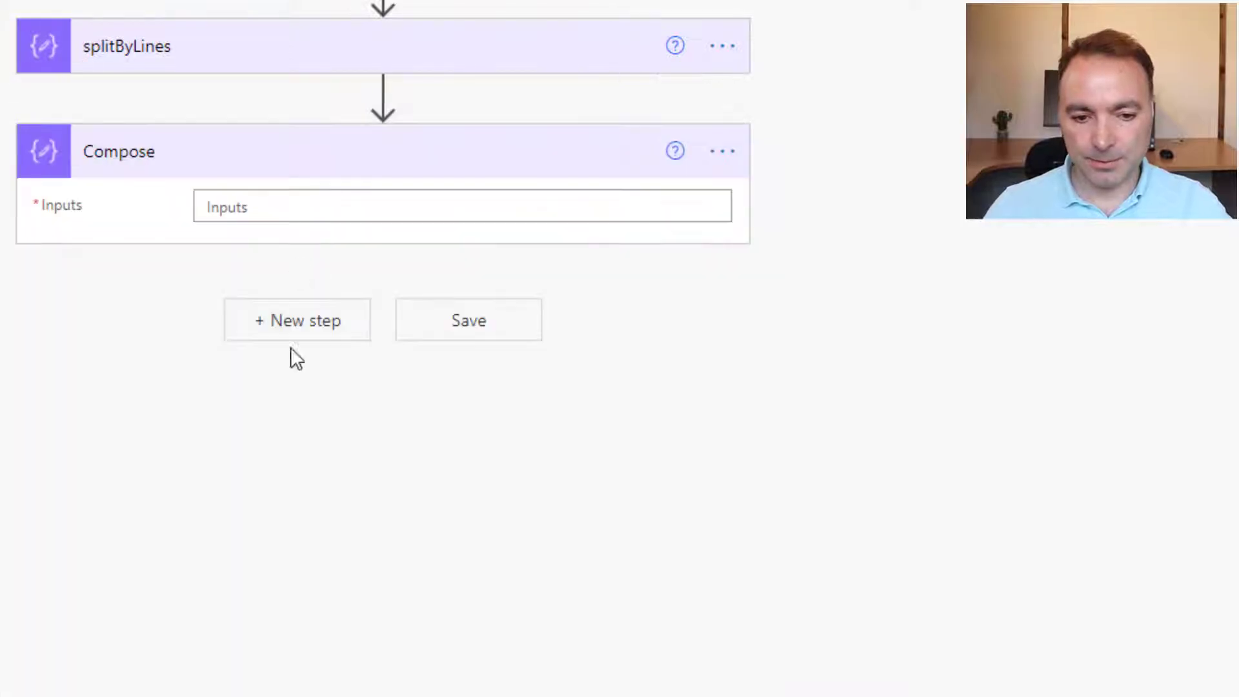
- Set its input to split(first(outputs('splitByLines')), ',')
left_click(303, 218)
left_click(984, 258)
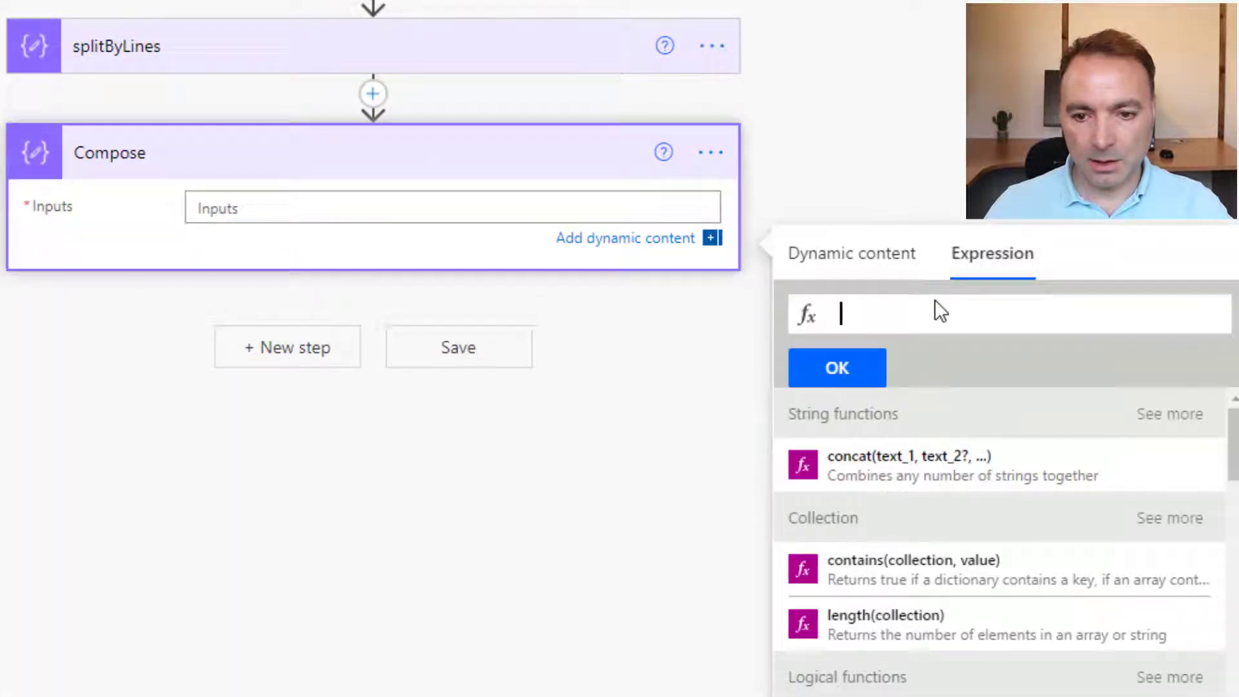
type("take(")
key("BackSpace")
key("BackSpace")
key("BackSpace")
key("BackSpace")
key("BackSpace")
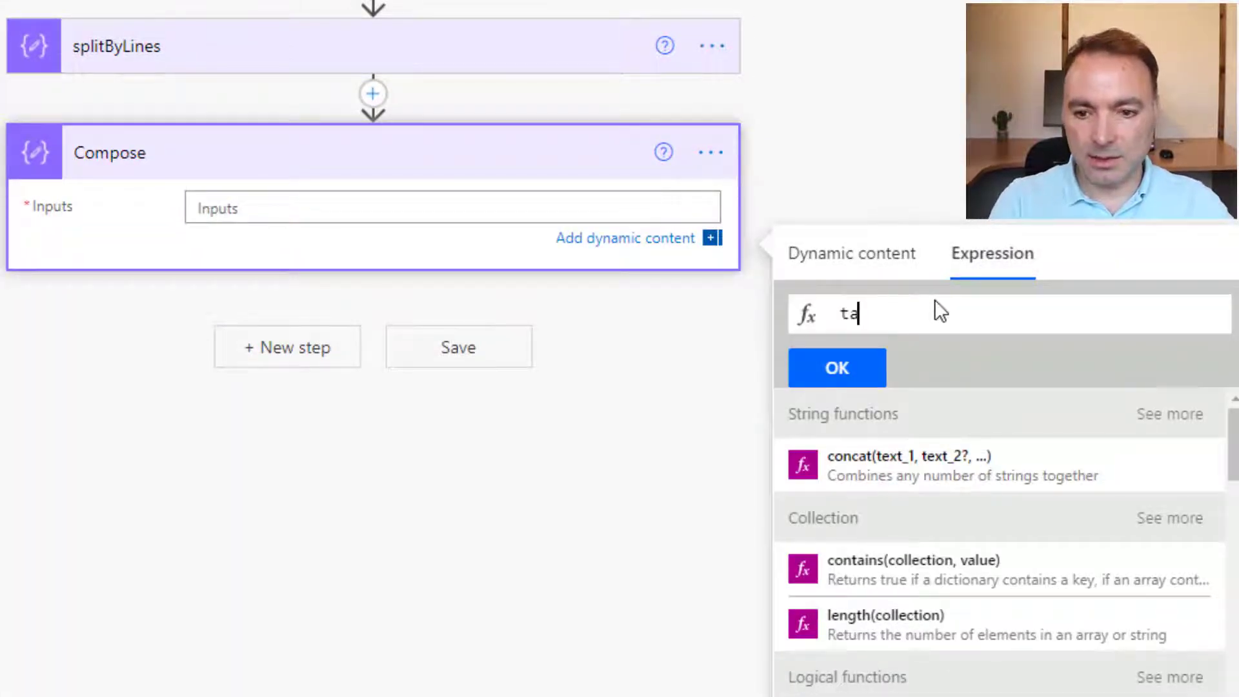
type("first(")
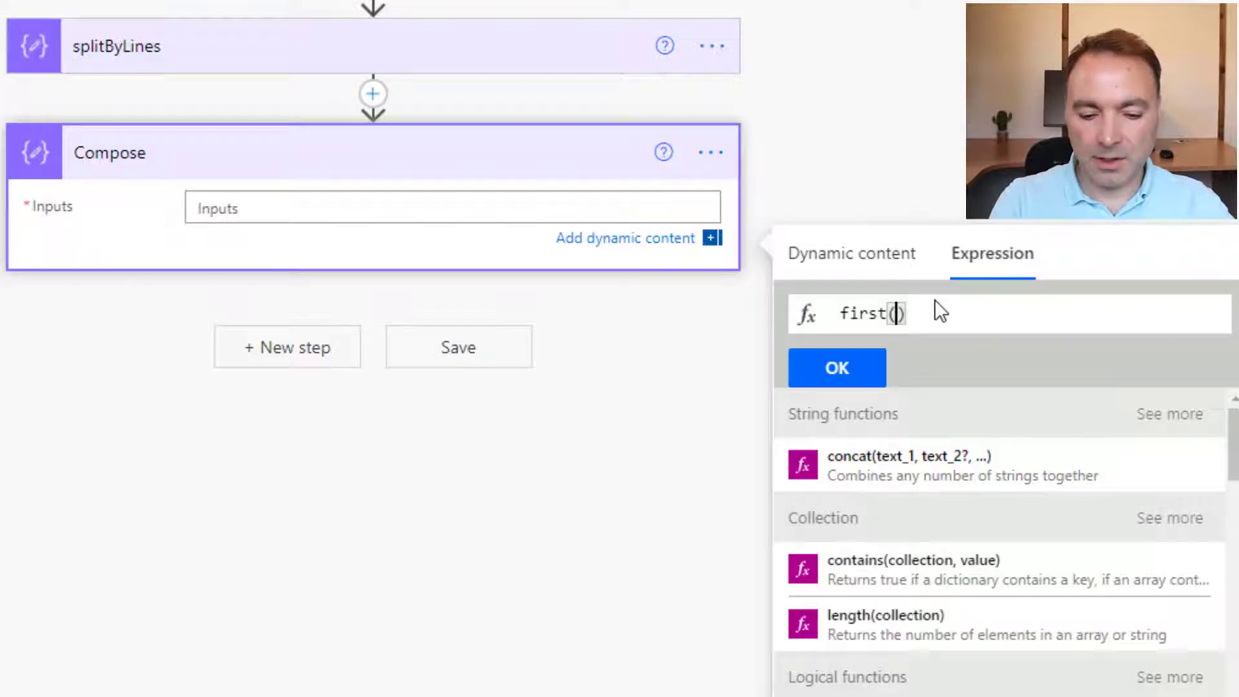
left_click(854, 258)
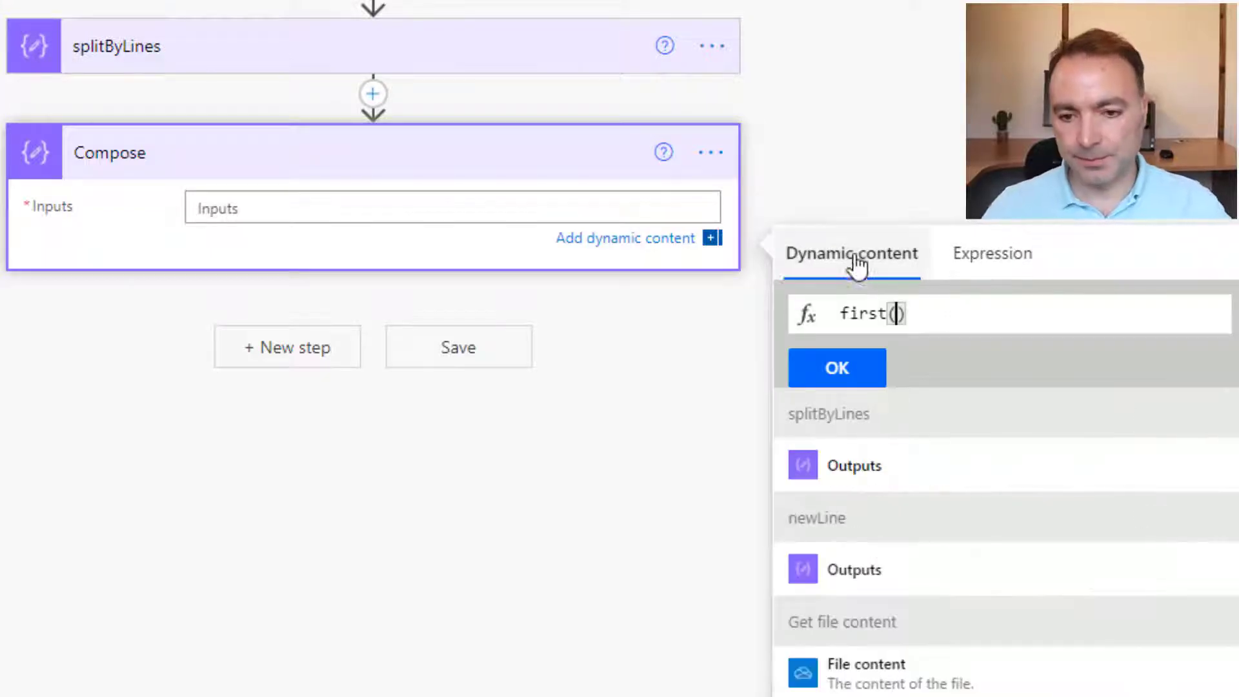
left_click(855, 478)
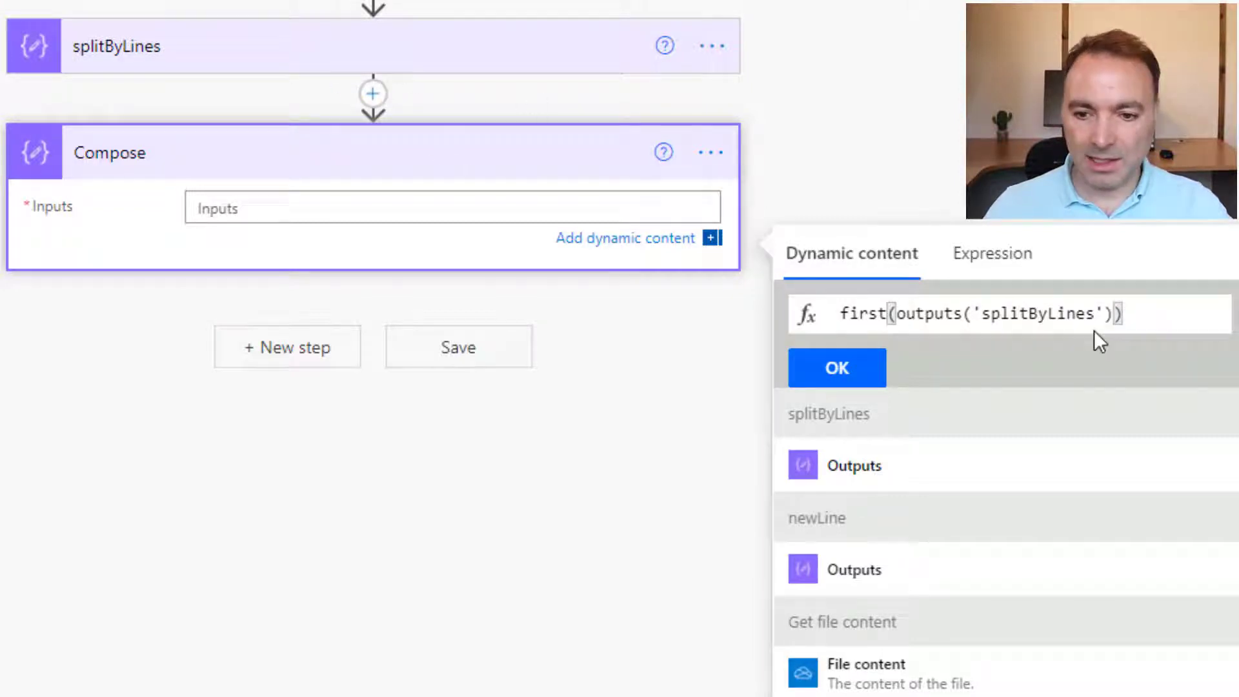
key("Home")
type("split(")
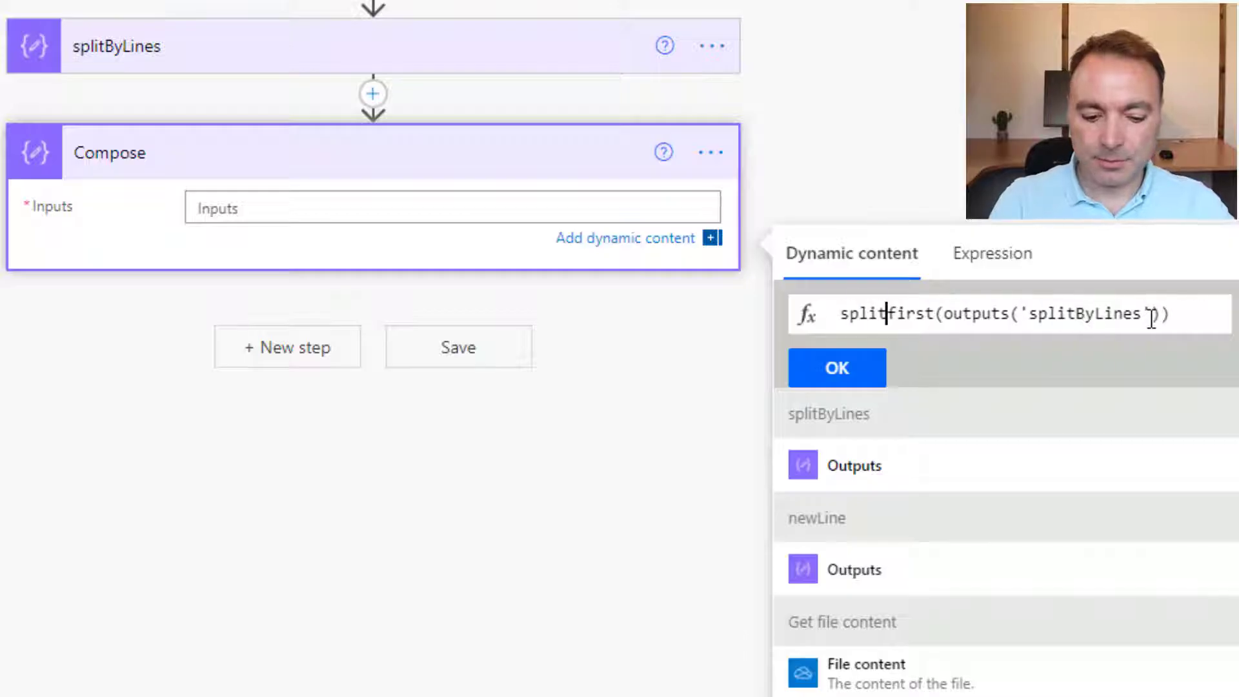
type(", ")
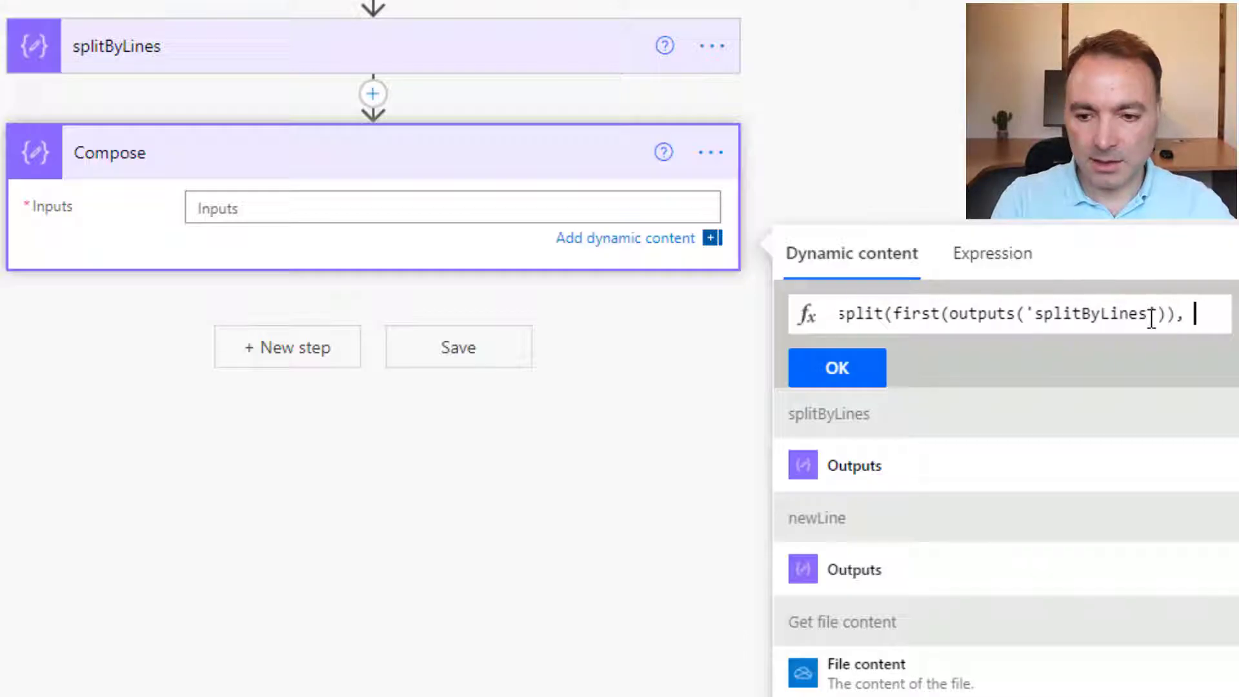
type("','")
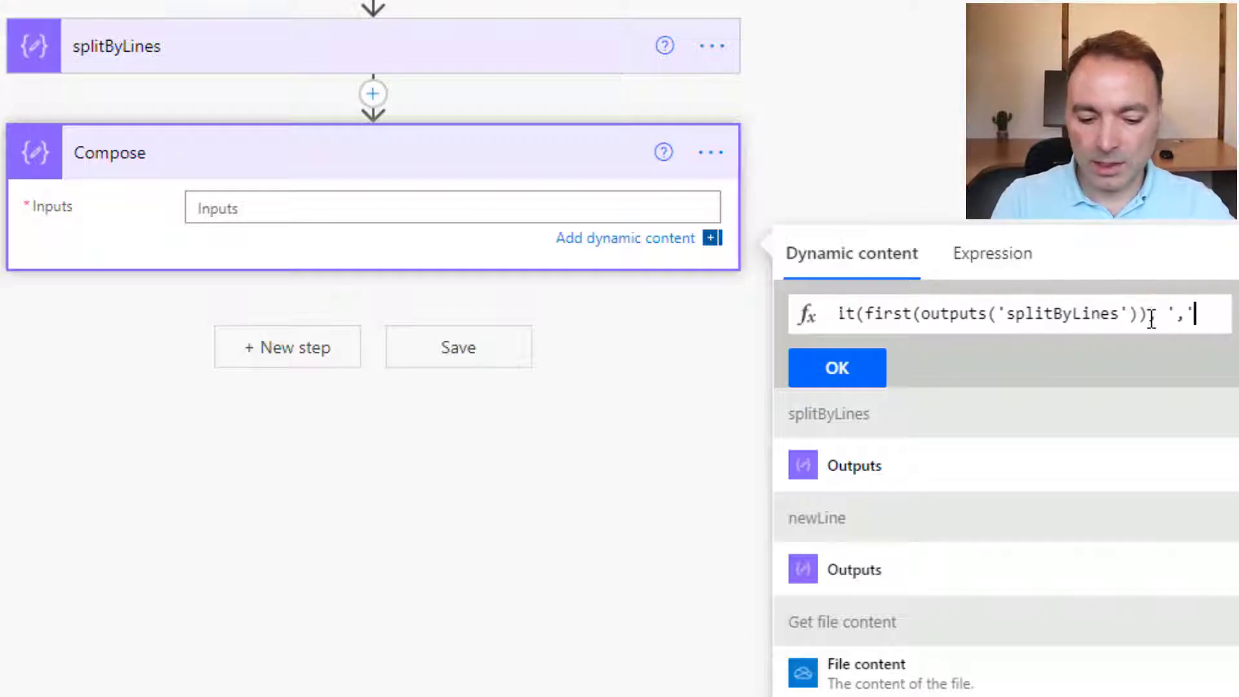
type(")")
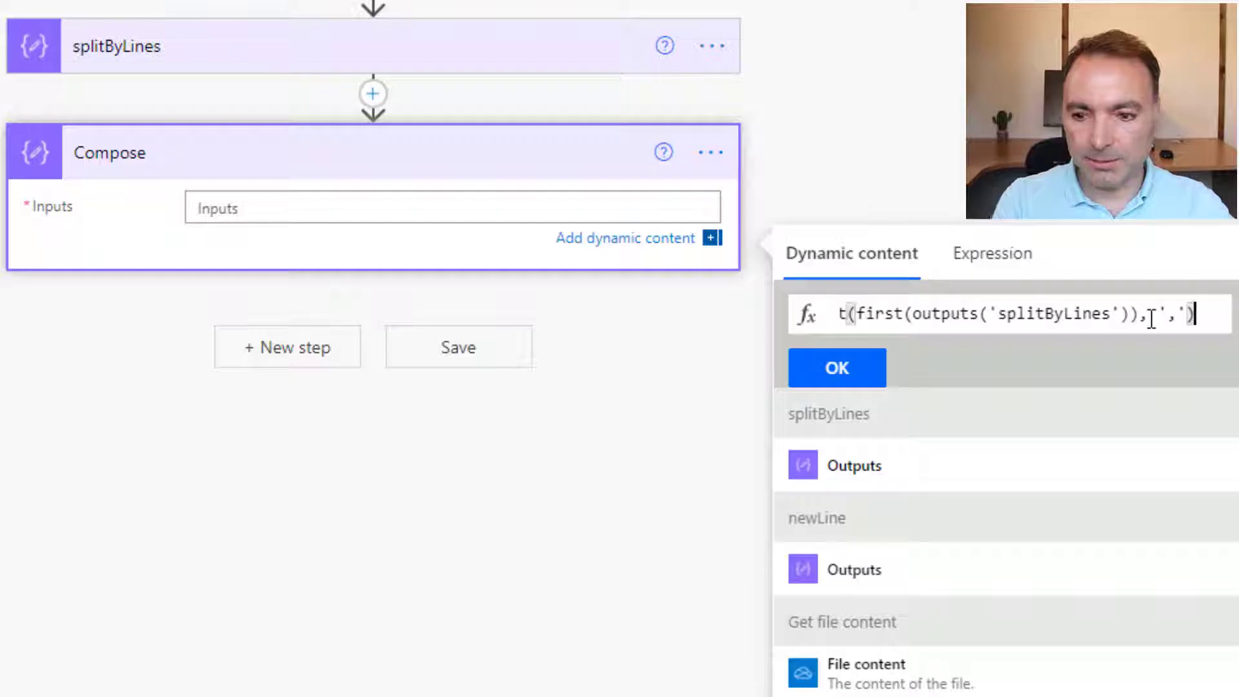
left_click(811, 379)
- Rename the step to fieldNames and save the flow
left_click(712, 153)
left_click(780, 192)
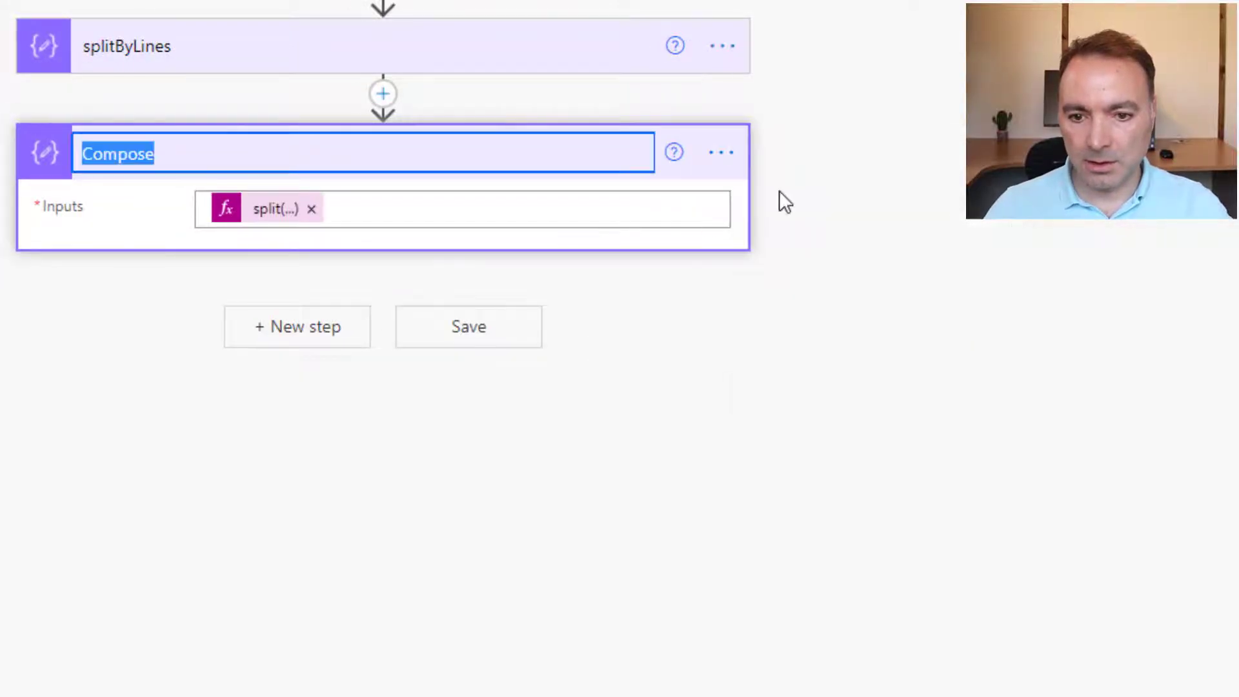
type("fieldNames")
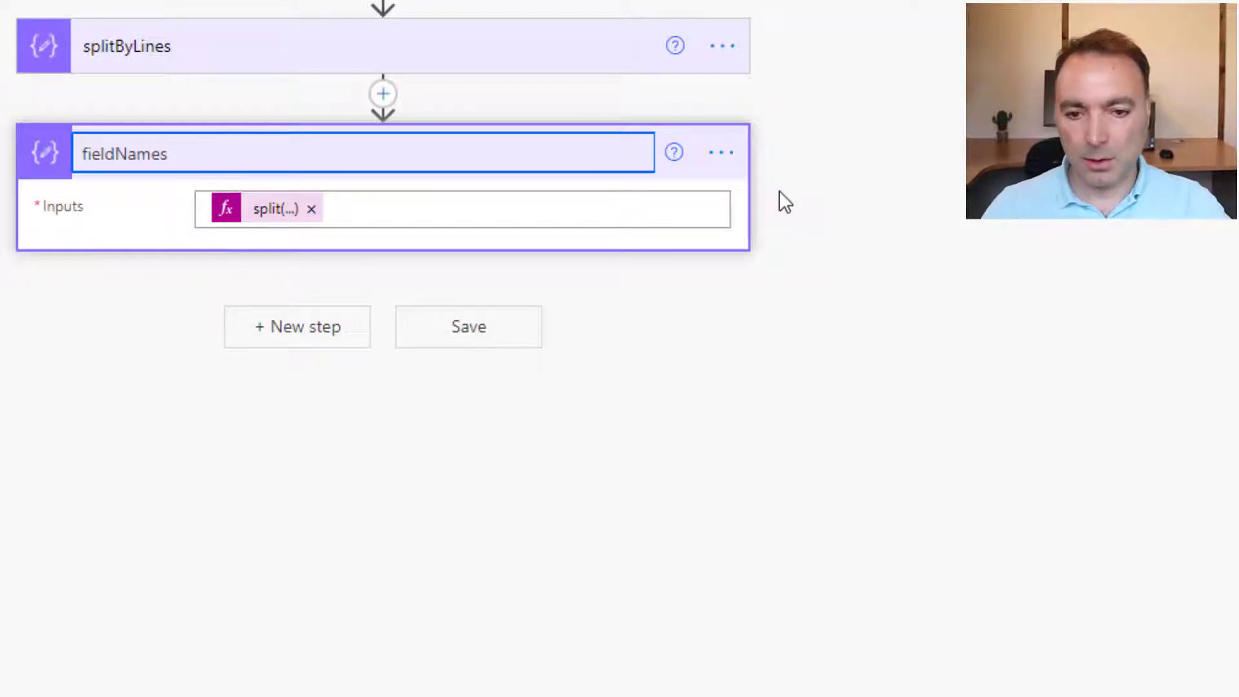
left_click(780, 191)
left_click(518, 330)
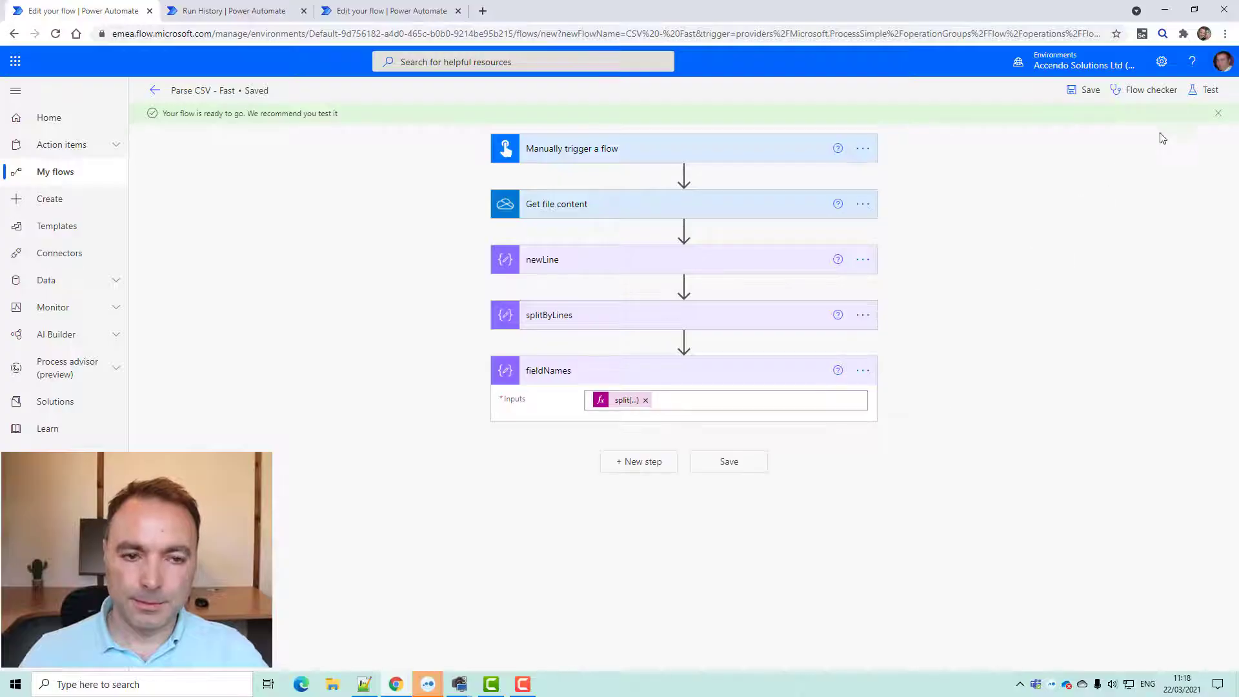
- Test the flow and check fieldNames returns headers Region through Unit Cost, also inspecting splitByLines
left_click(1202, 93)
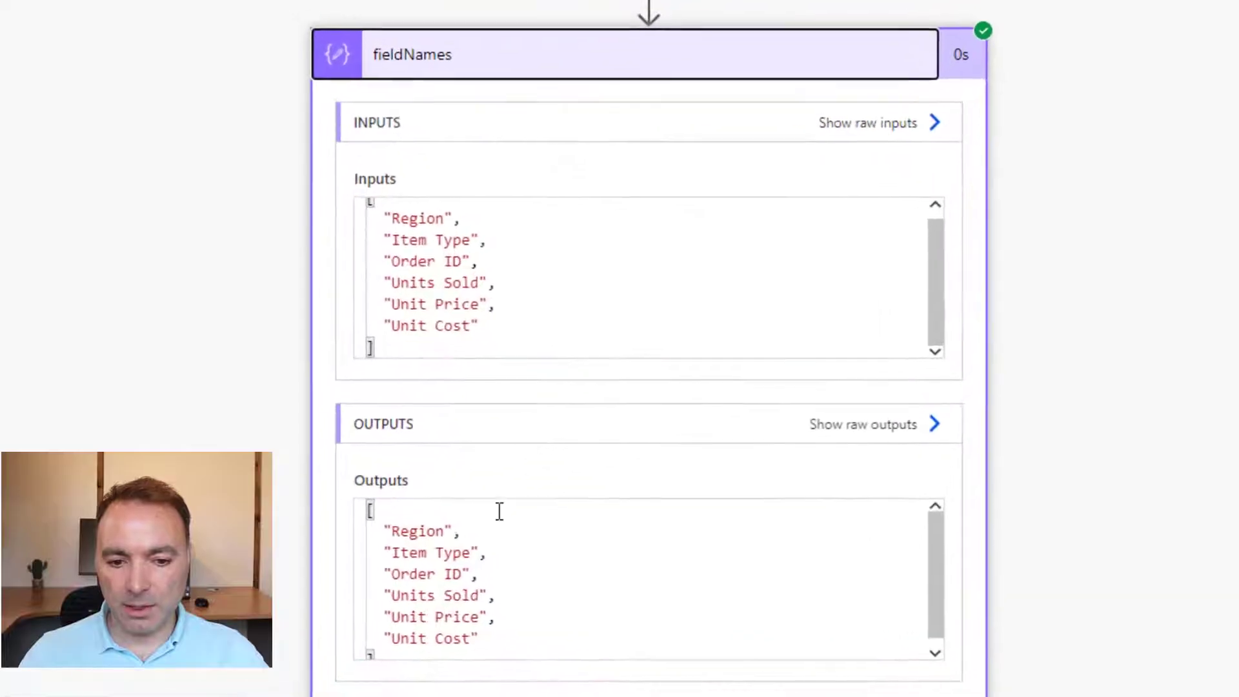
scroll(434, 351, "up", 3)
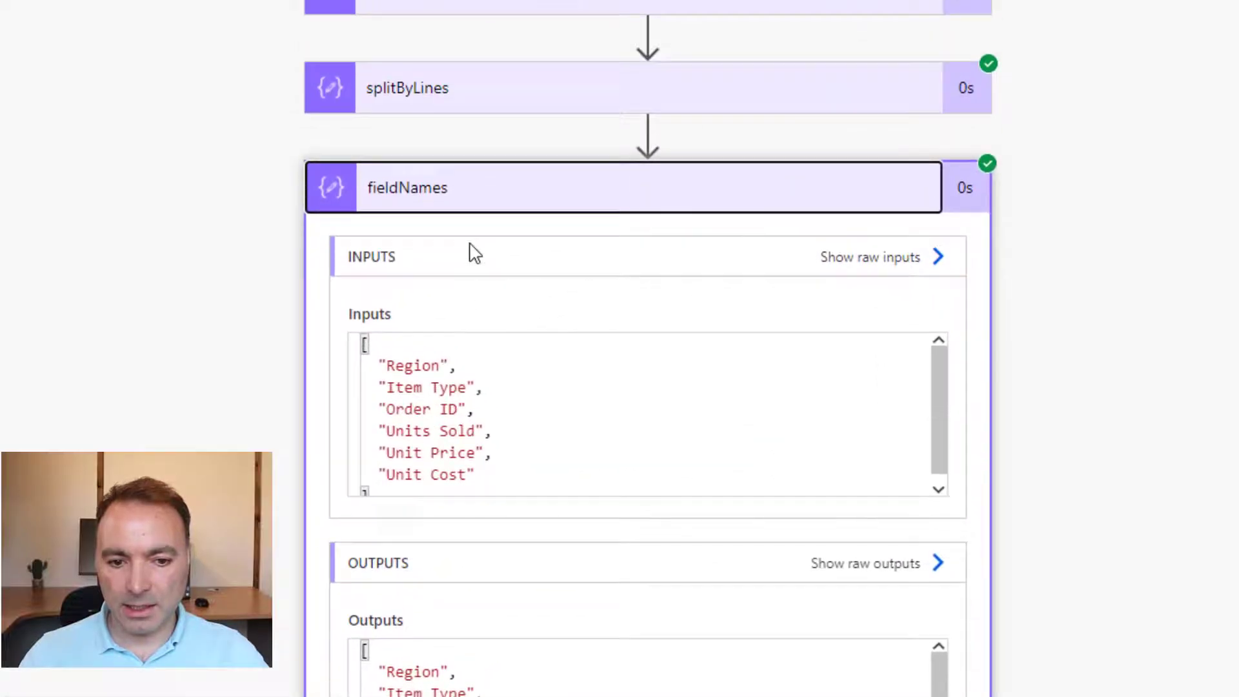
left_click(479, 208)
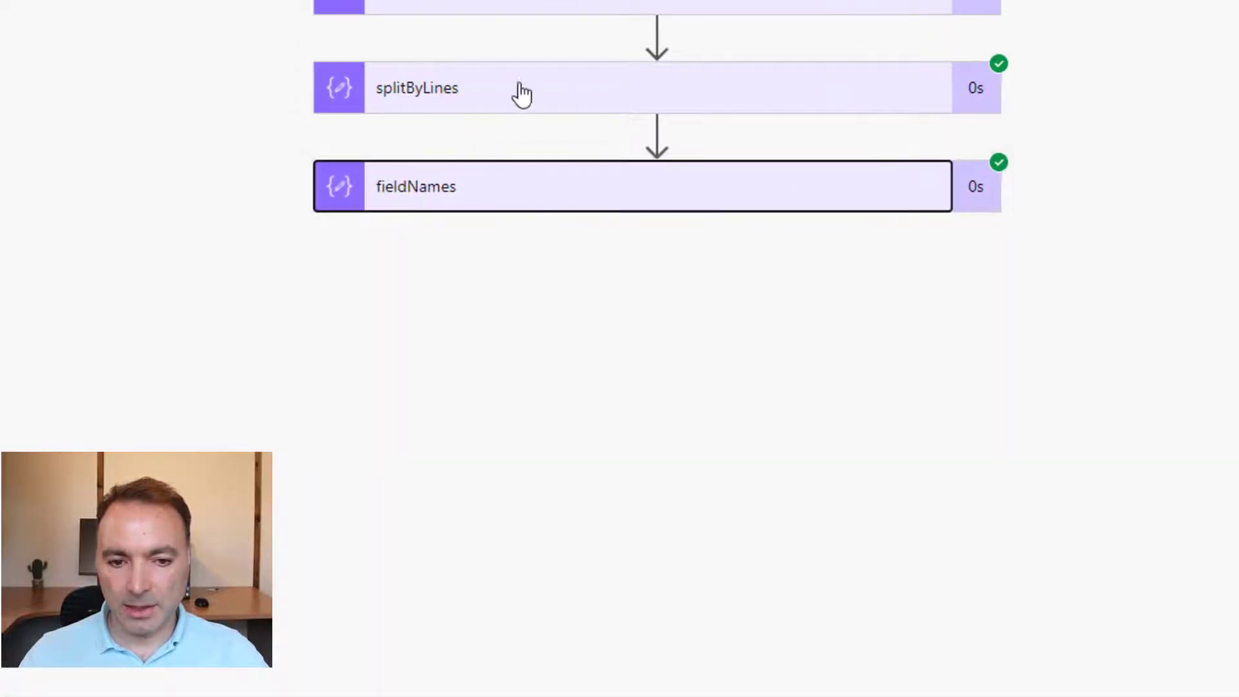
left_click(554, 96)
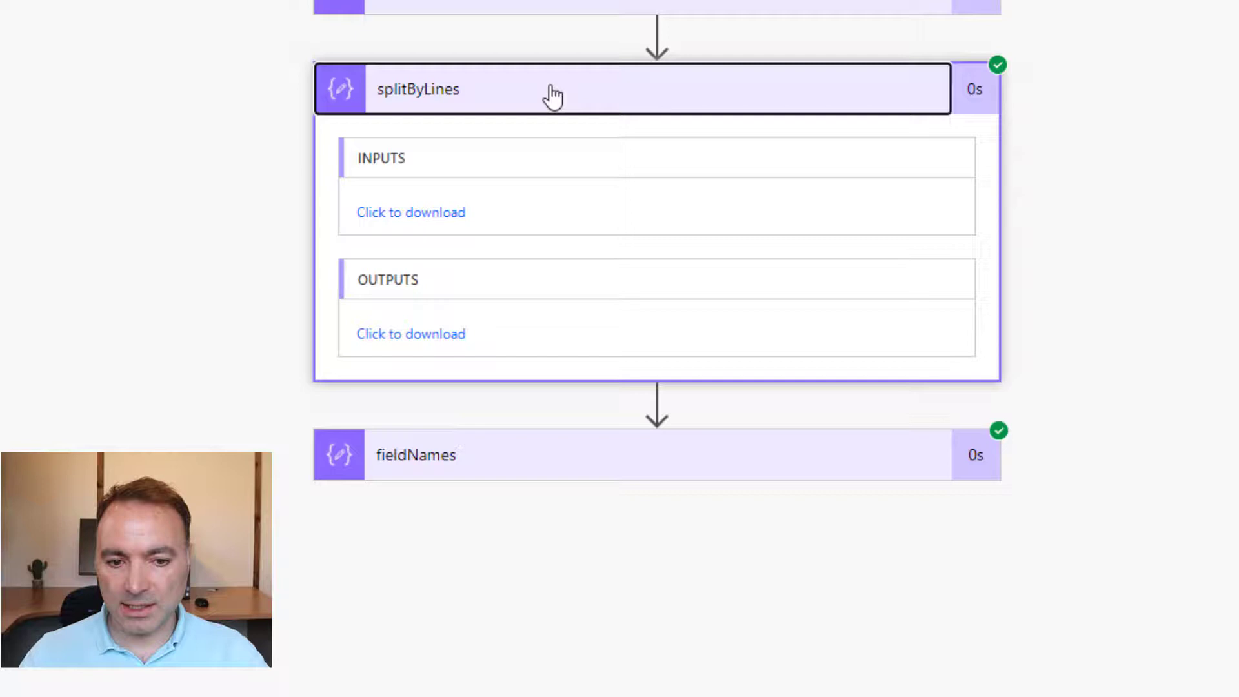
left_click(536, 97)
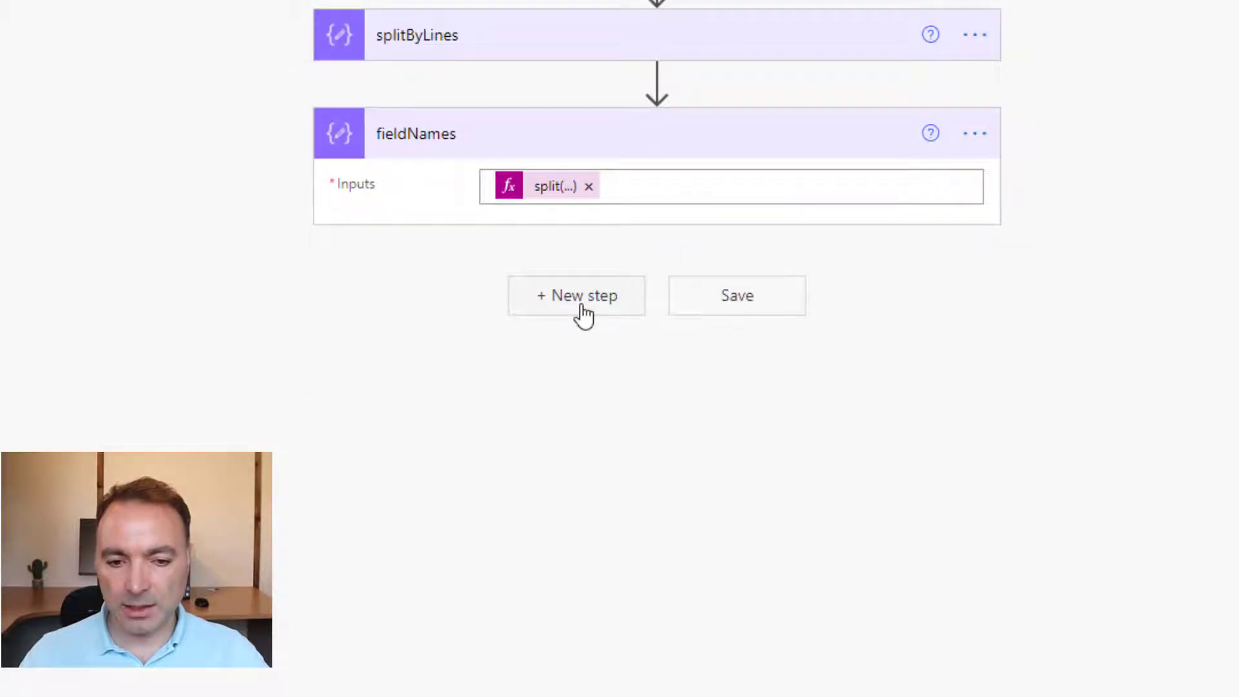
- Add a Select step after fieldNames with splitByLines Outputs as its From
left_click(584, 316)
type("sel")
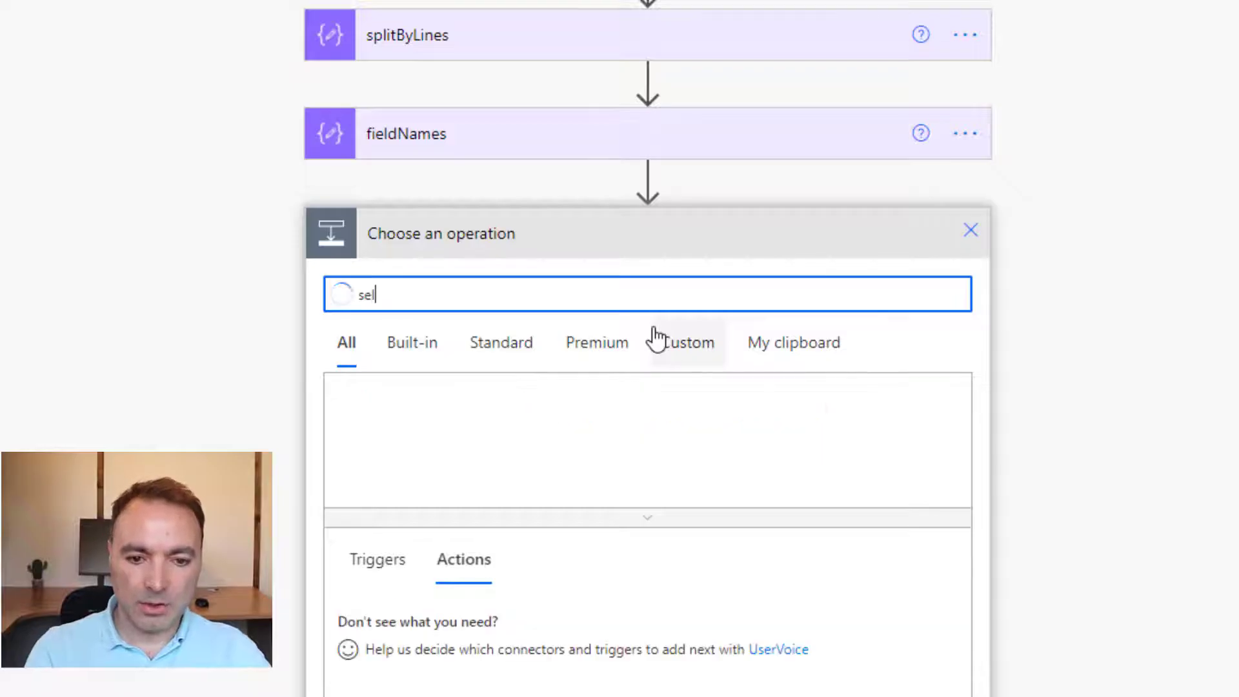
type("ec")
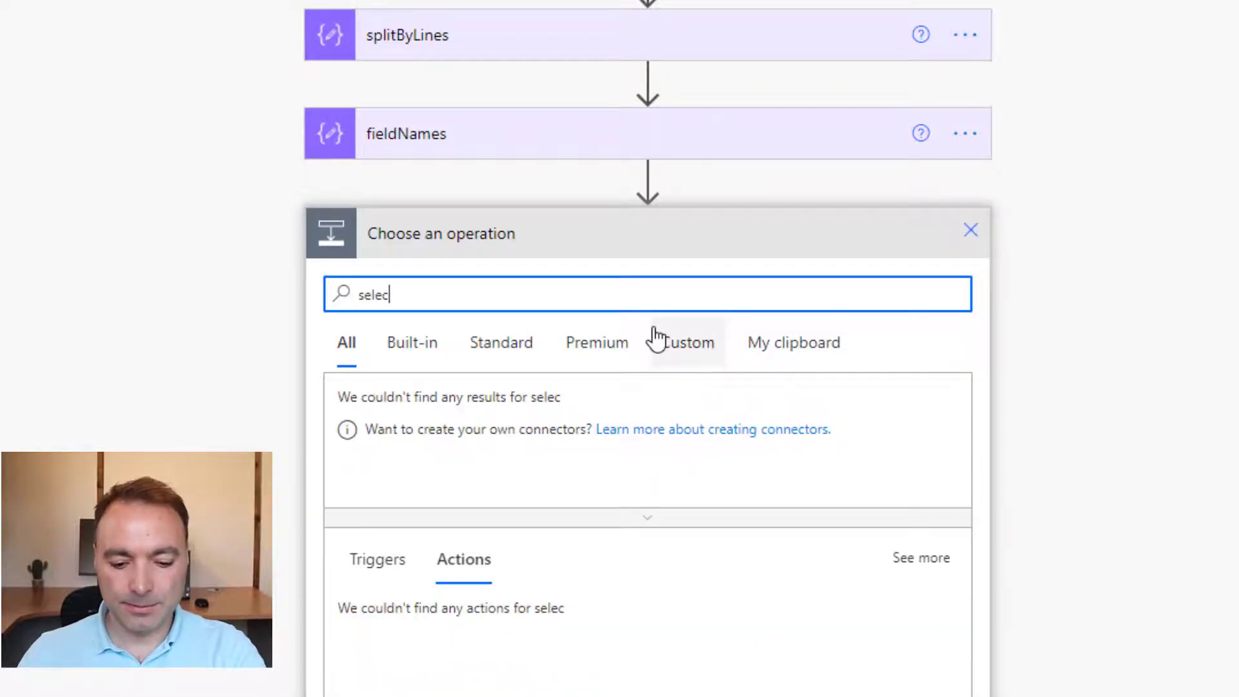
type("t")
scroll(568, 534, "down", 3)
left_click(394, 449)
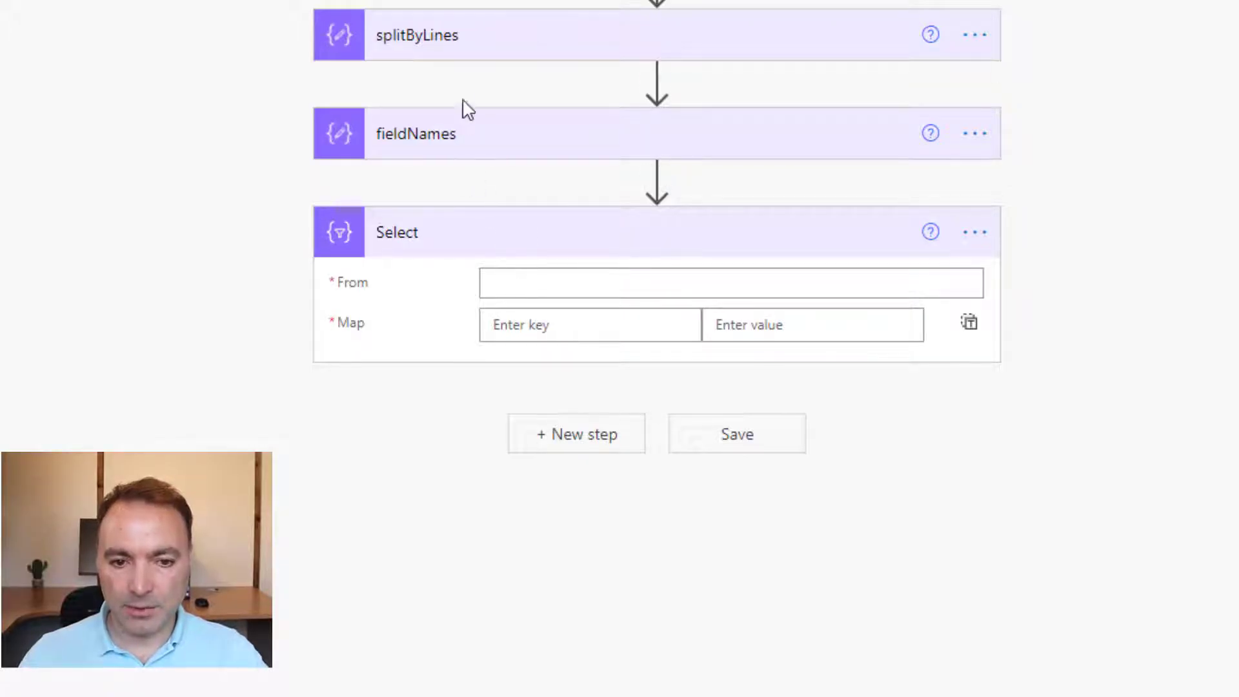
left_click(517, 283)
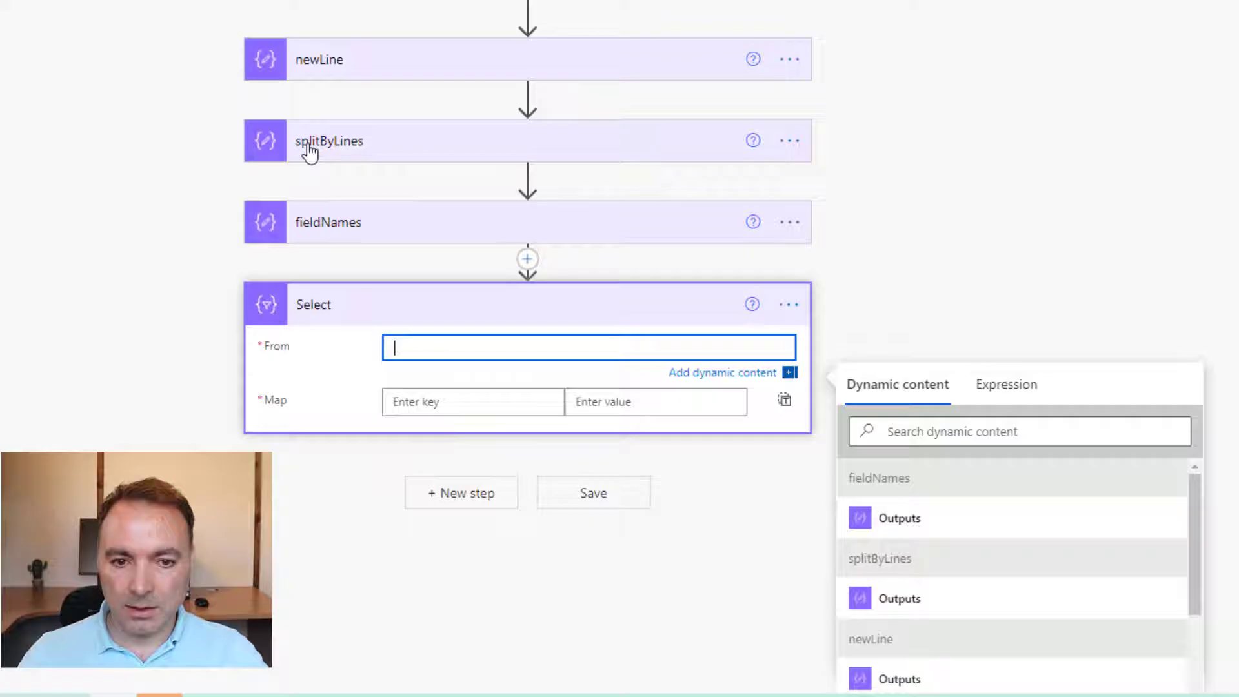
left_click(935, 597)
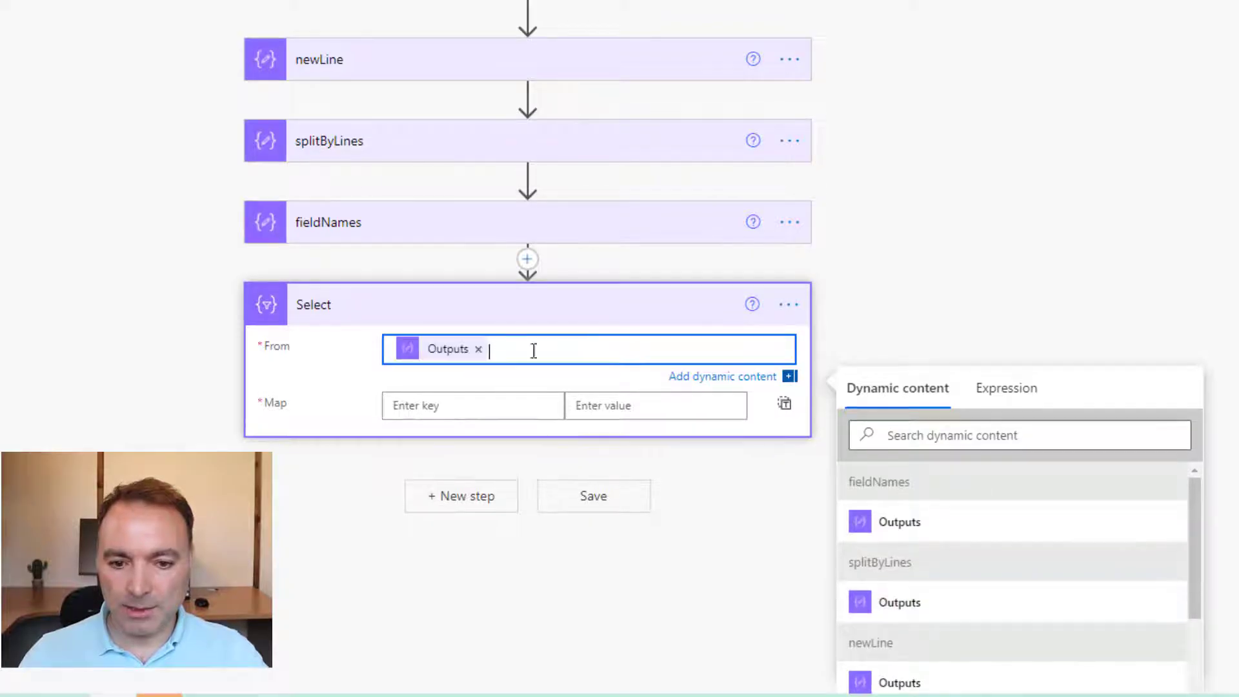
- Copy outputs('splitByLines') from code view and change From to skip(outputs('splitByLines'), 1)
left_click(783, 315)
left_click(893, 503)
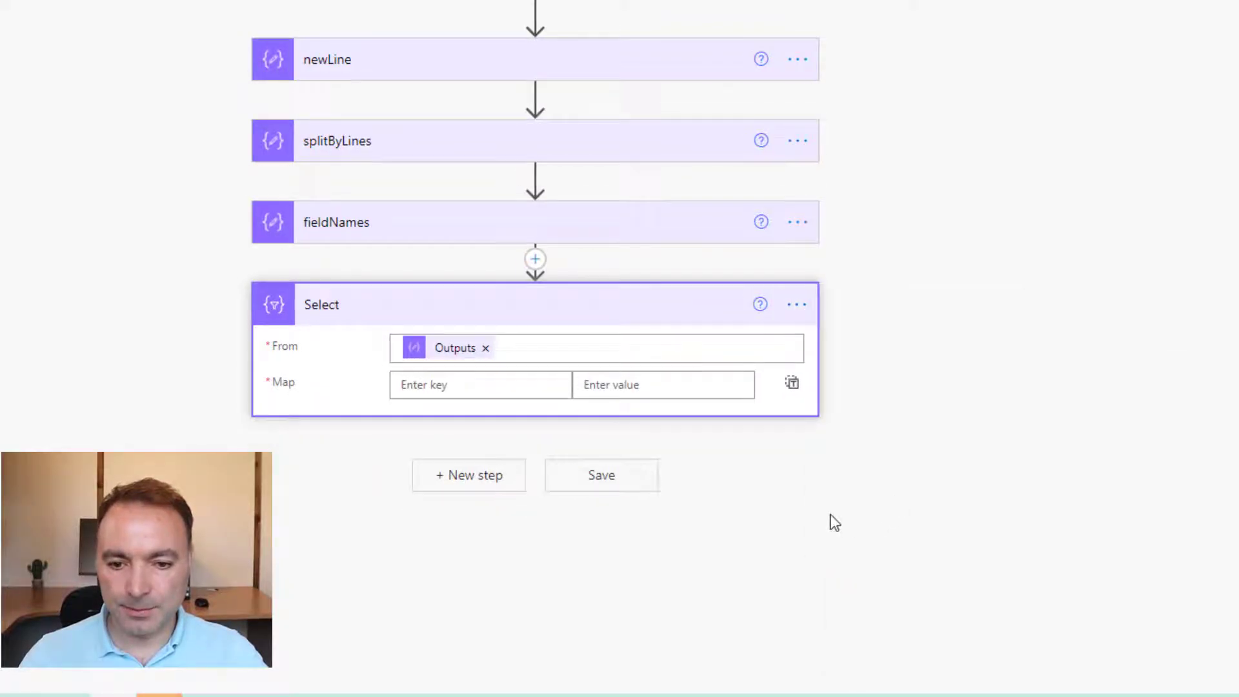
left_click_drag(440, 386, 584, 382)
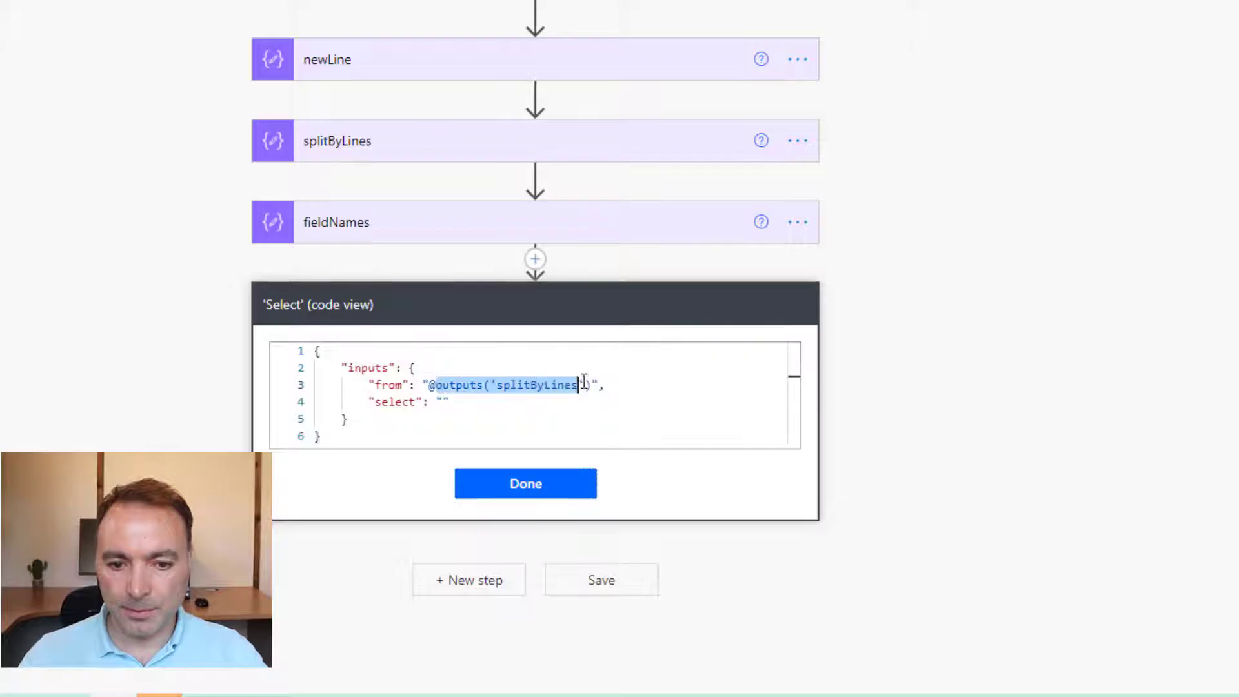
left_click(571, 481)
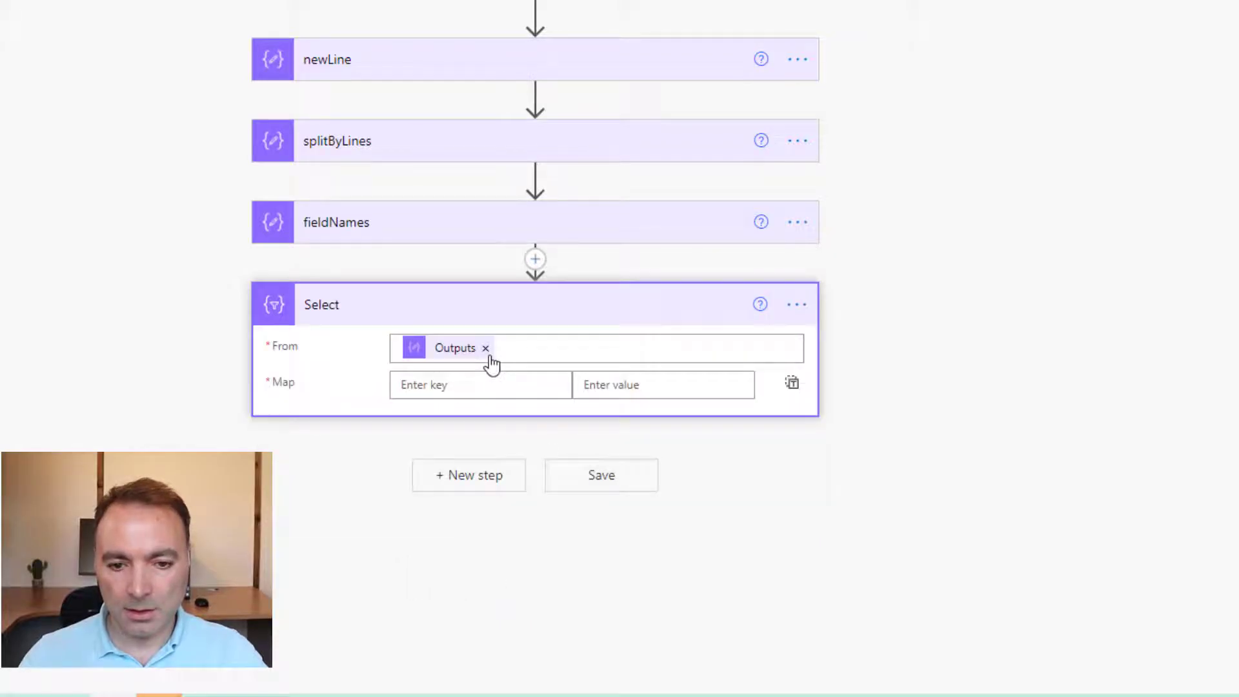
left_click(486, 350)
left_click(1004, 386)
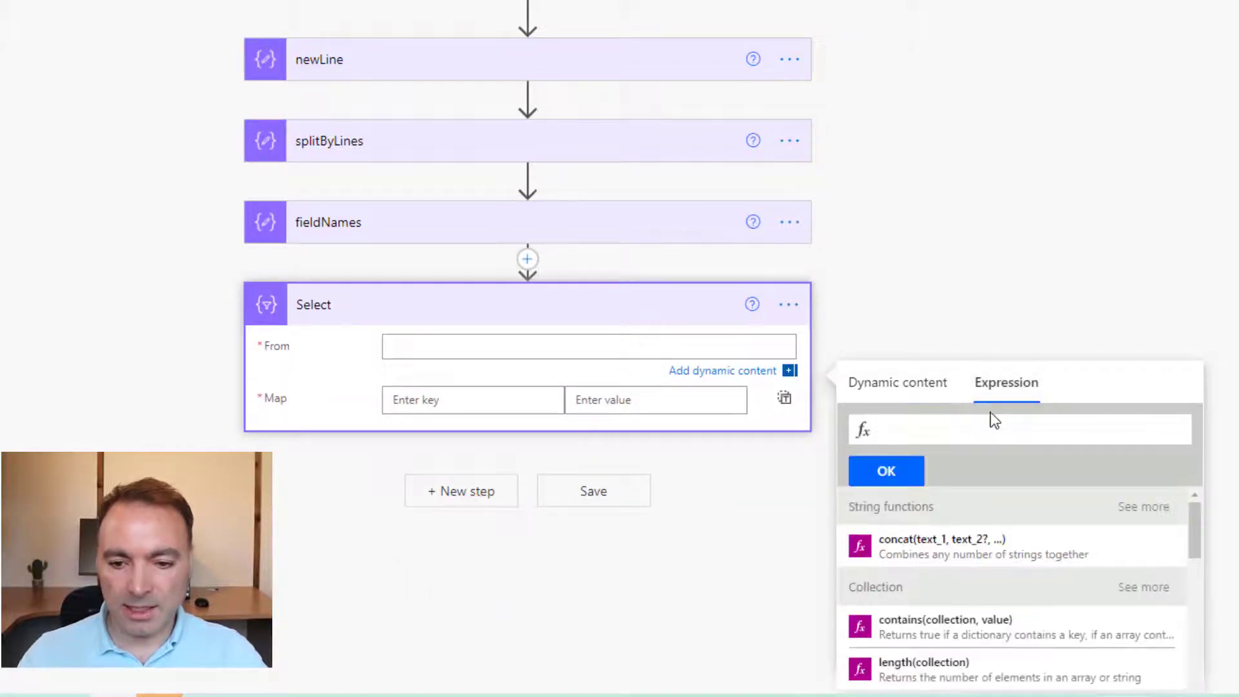
type("skip(")
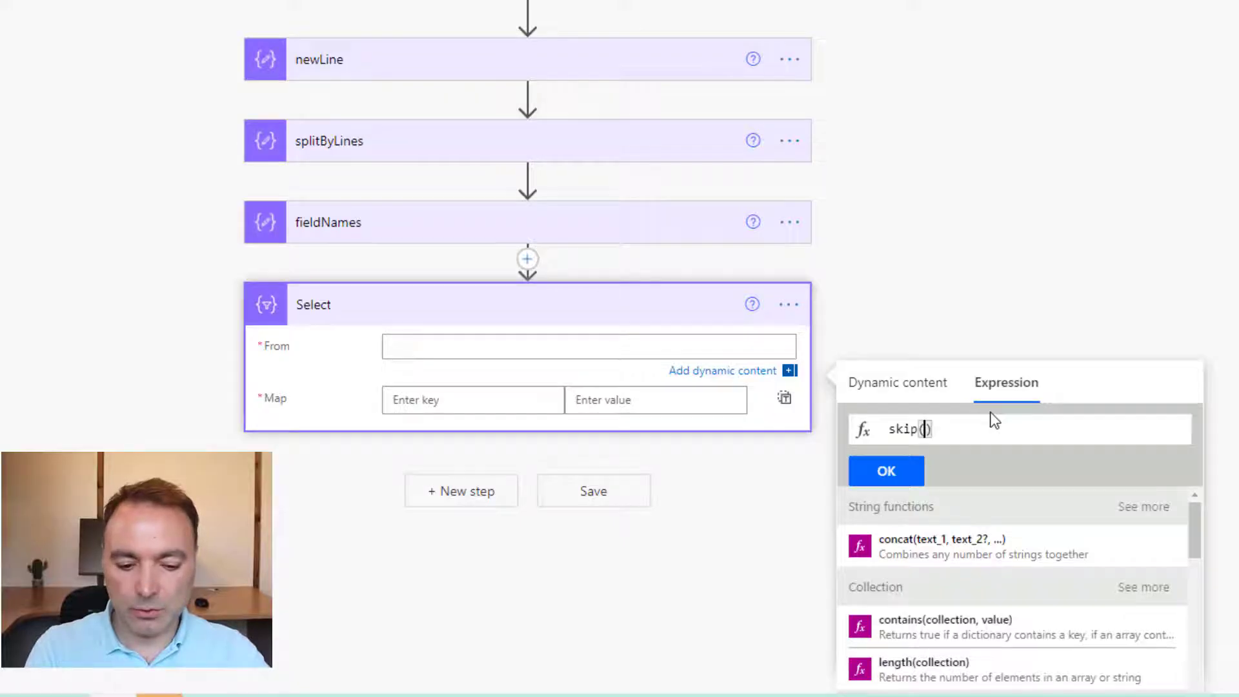
type("outputs('splitByLines')")
key("BackSpace")
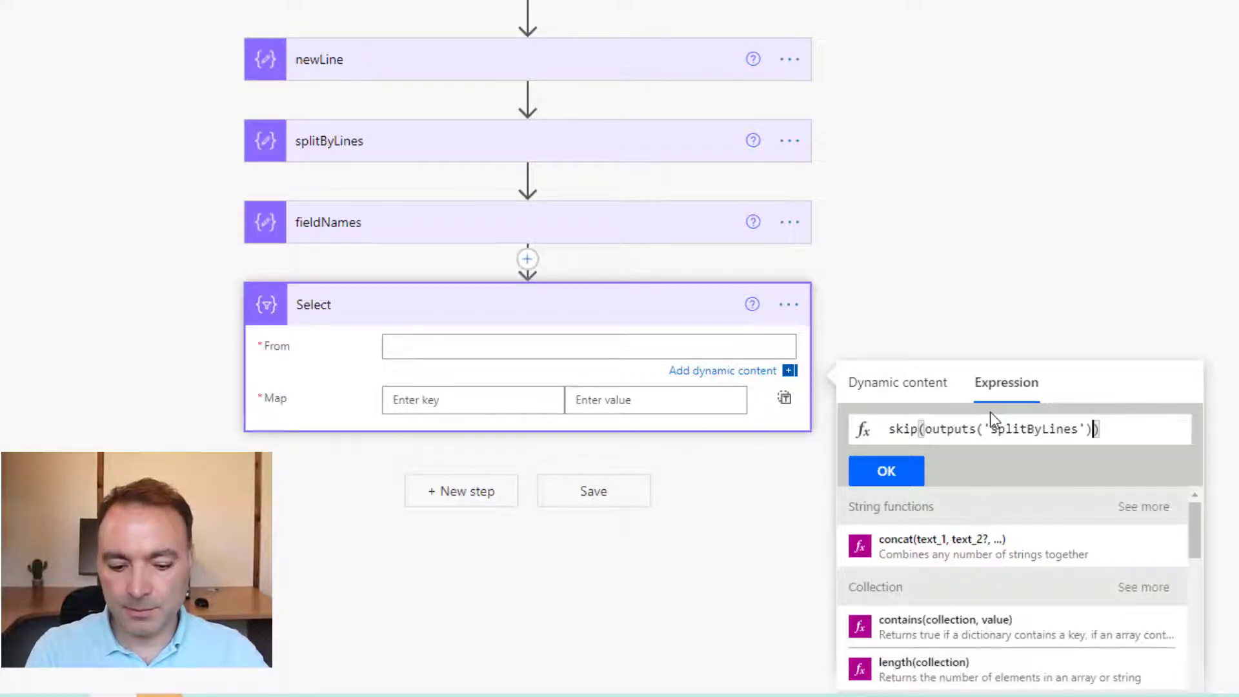
type(", 1")
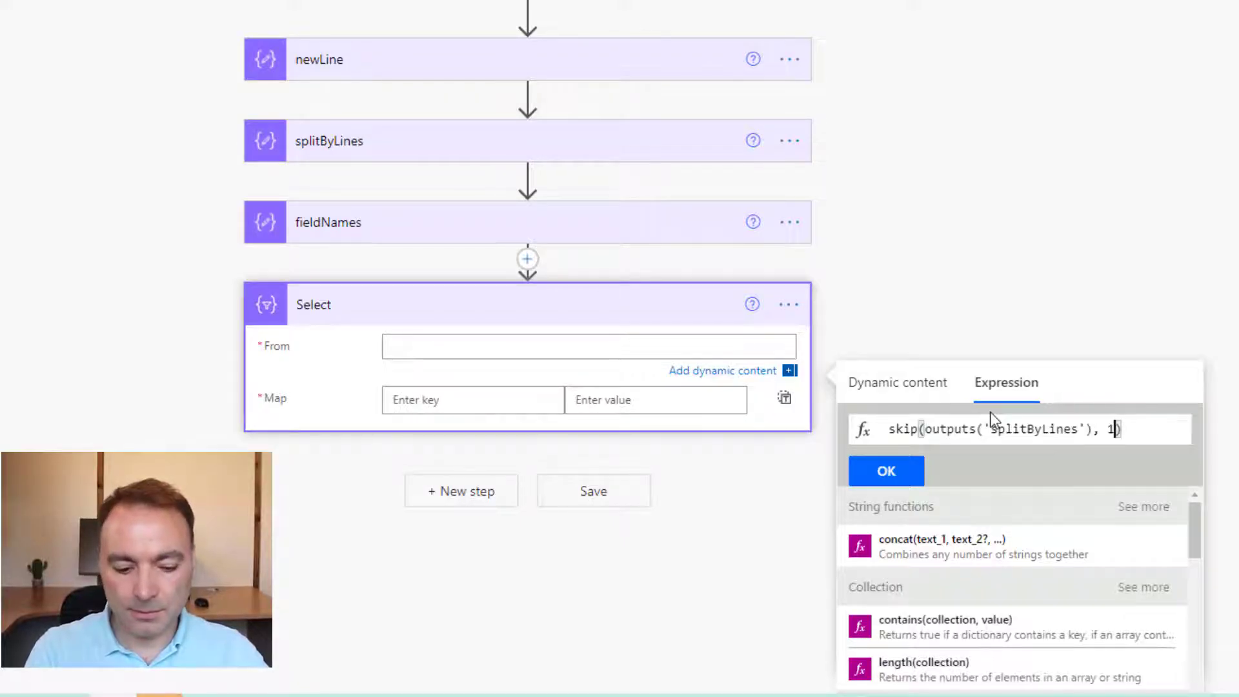
left_click(899, 478)
- Set the first Map key to outputs('fieldNames')[0] and copy that expression
left_click(451, 395)
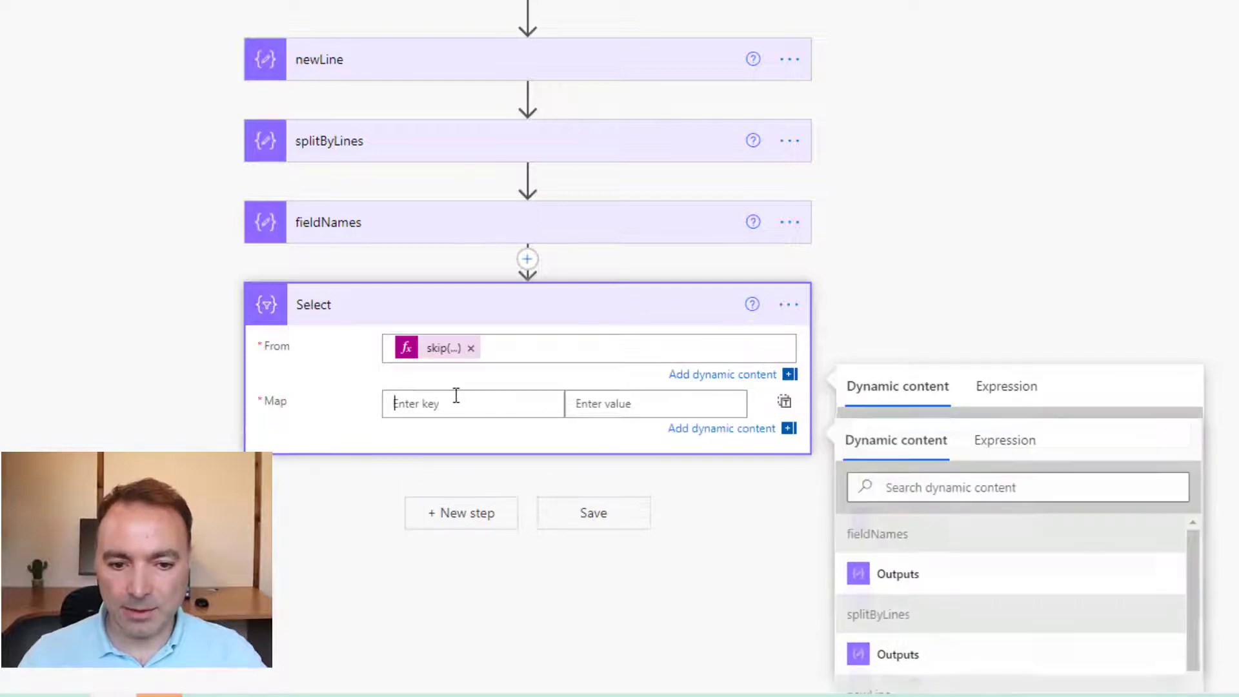
left_click(1037, 336)
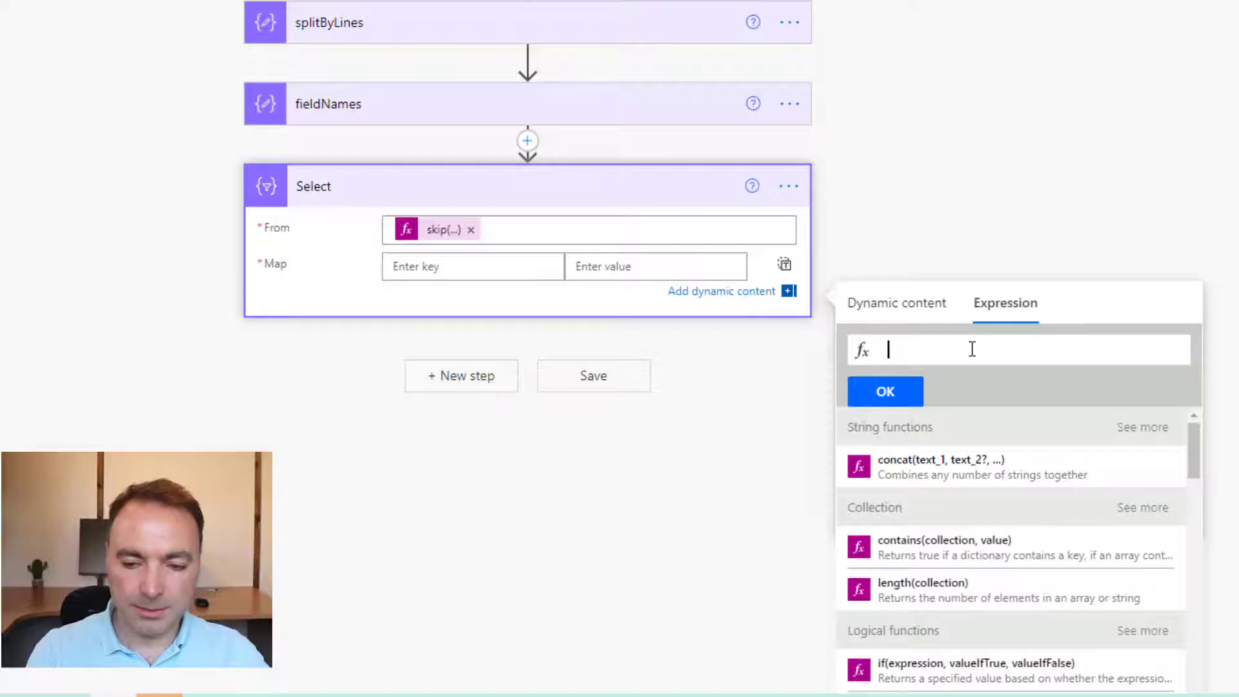
type("outputs(")
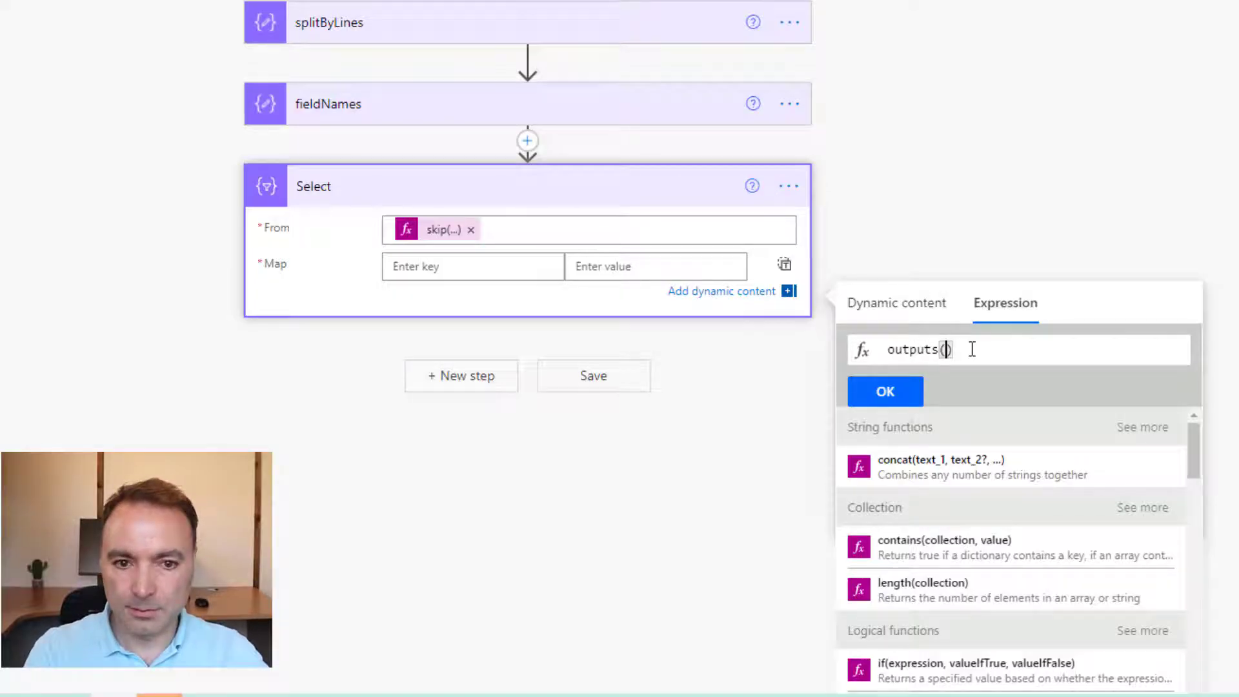
type("'fieldN")
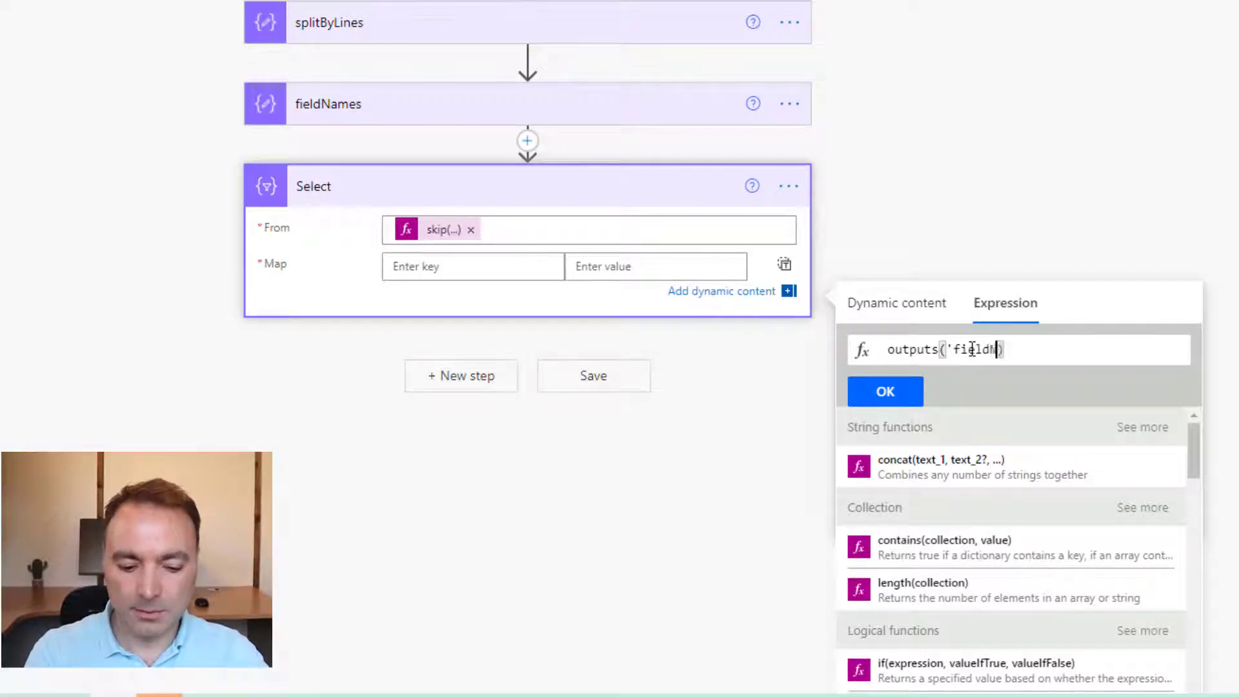
type("ames')")
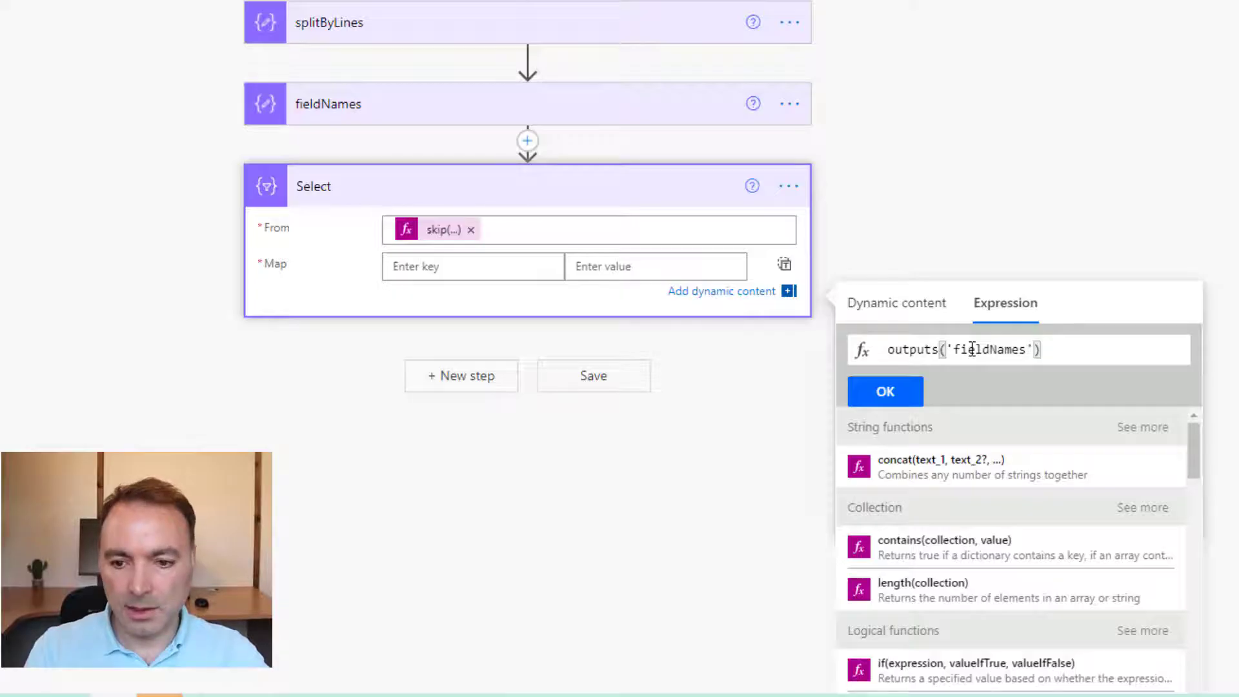
type("[0")
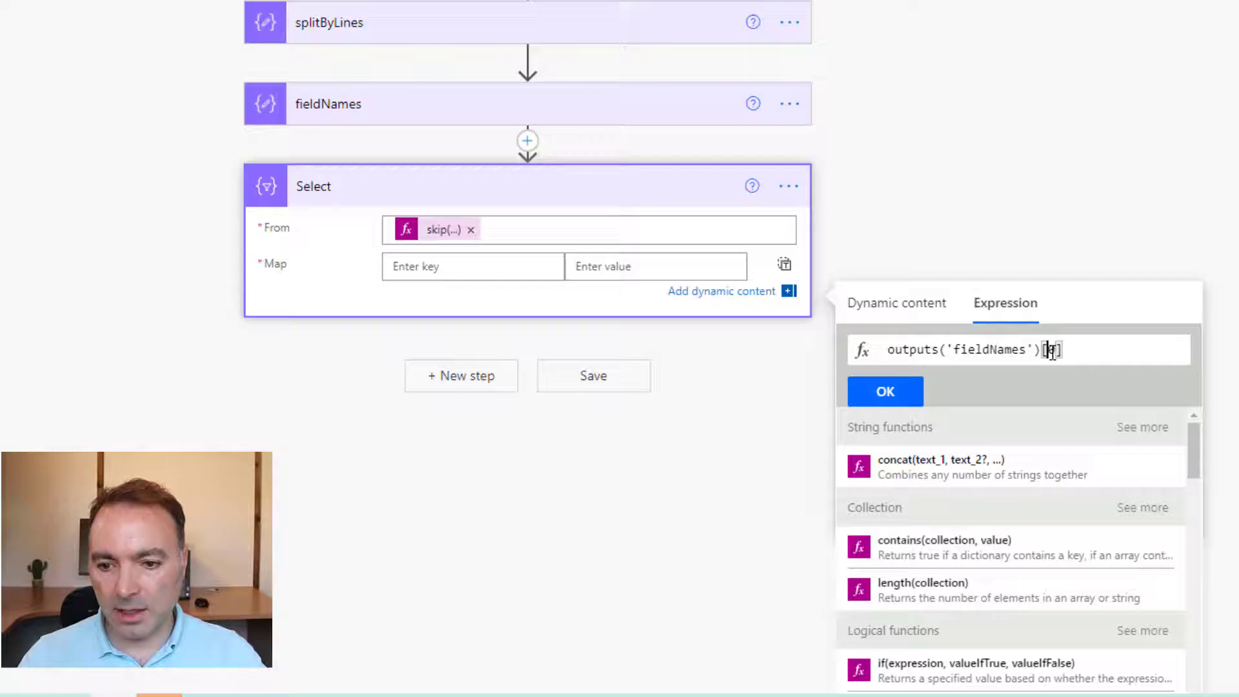
left_click(900, 393)
left_click(460, 284)
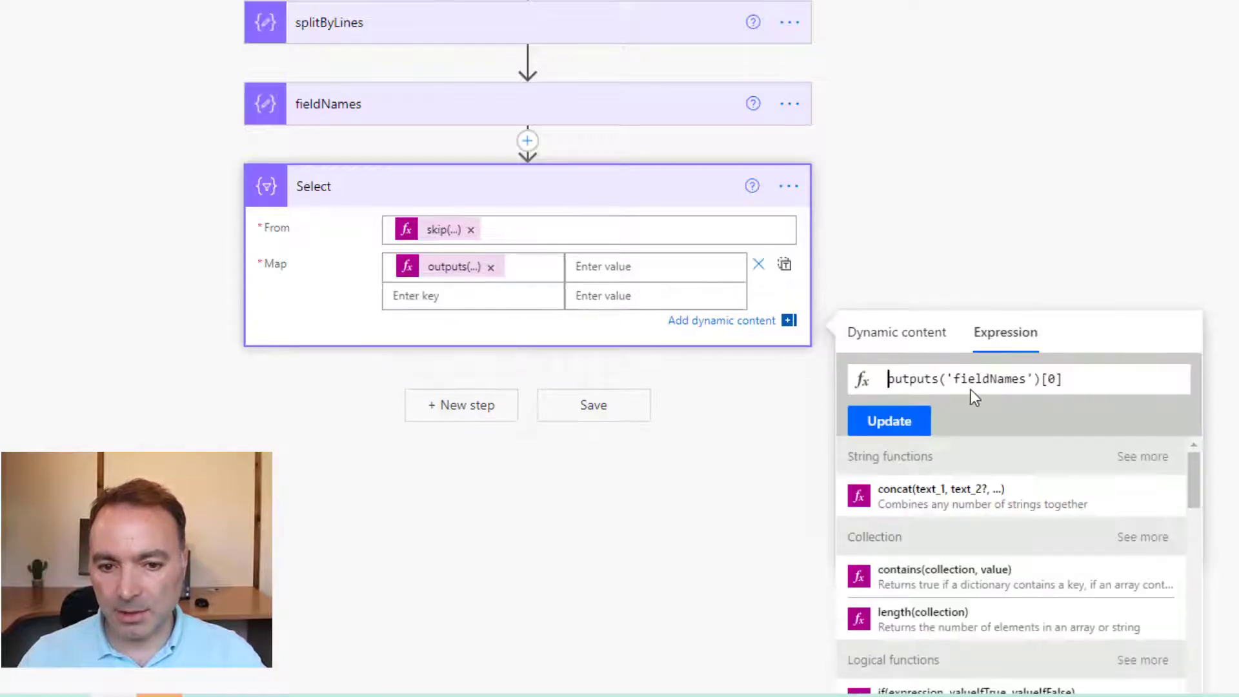
triple_click(968, 380)
key("ctrl+c")
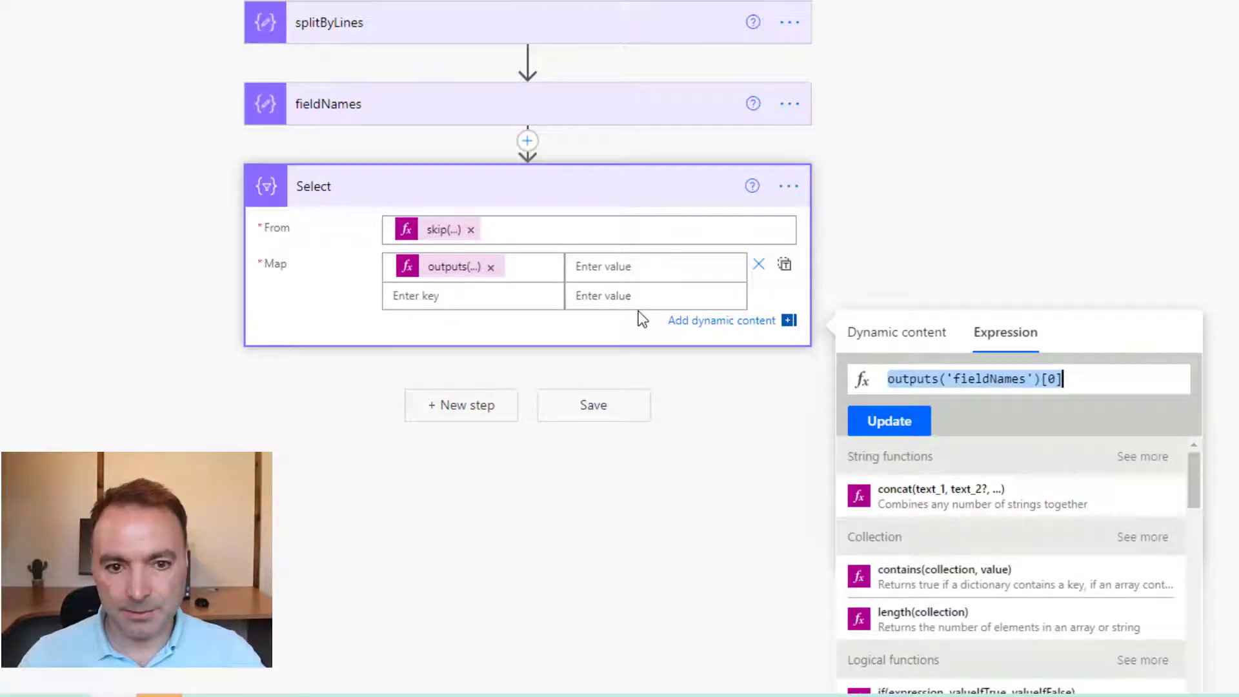
- Paste the fieldNames expression as the second and third keys, giving the third index 2
left_click(519, 301)
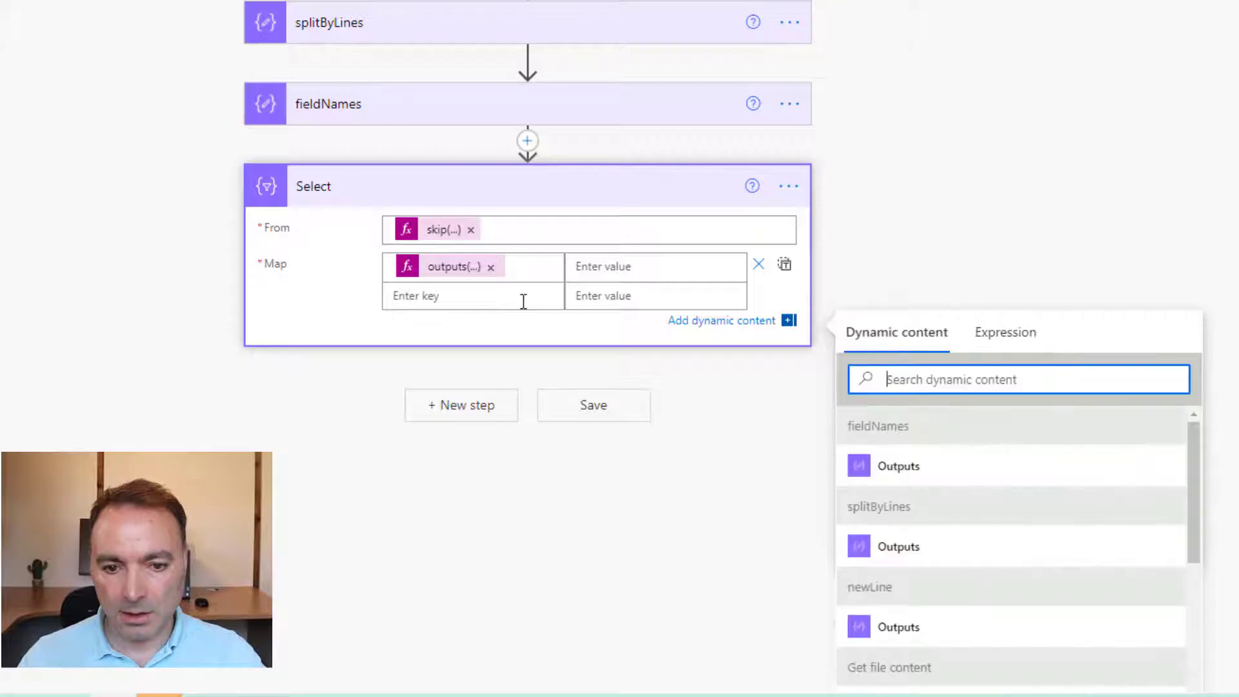
left_click(999, 355)
key("ctrl+v")
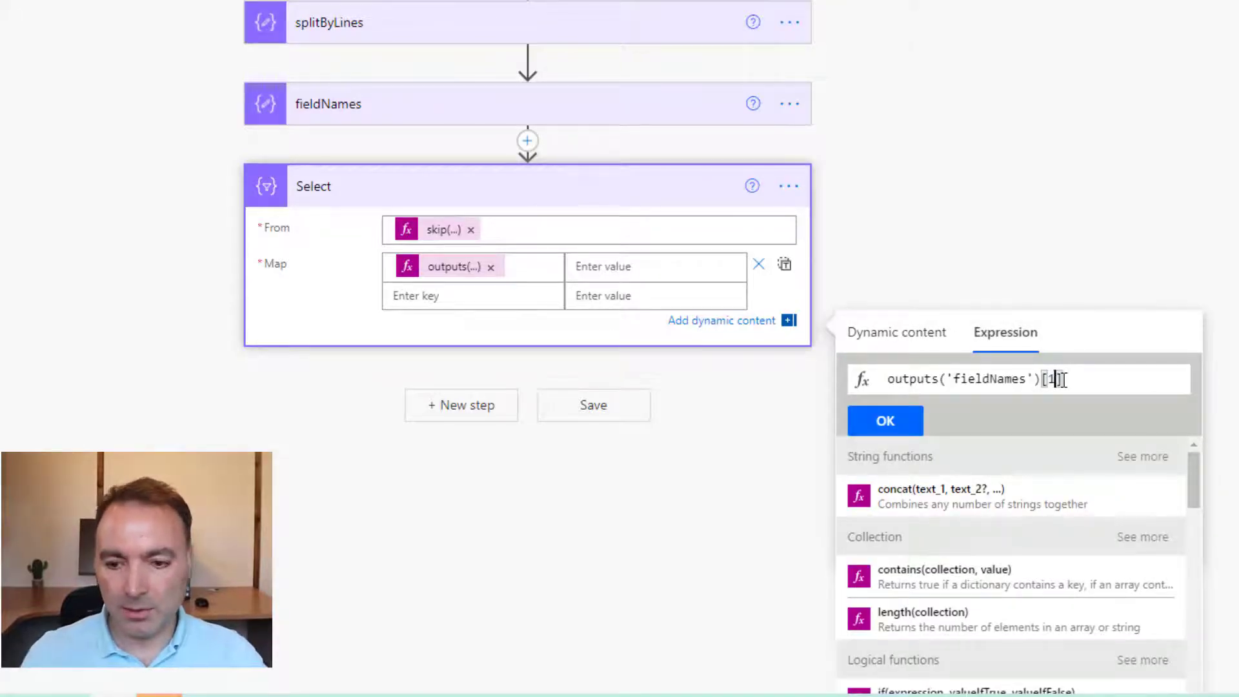
left_click(911, 420)
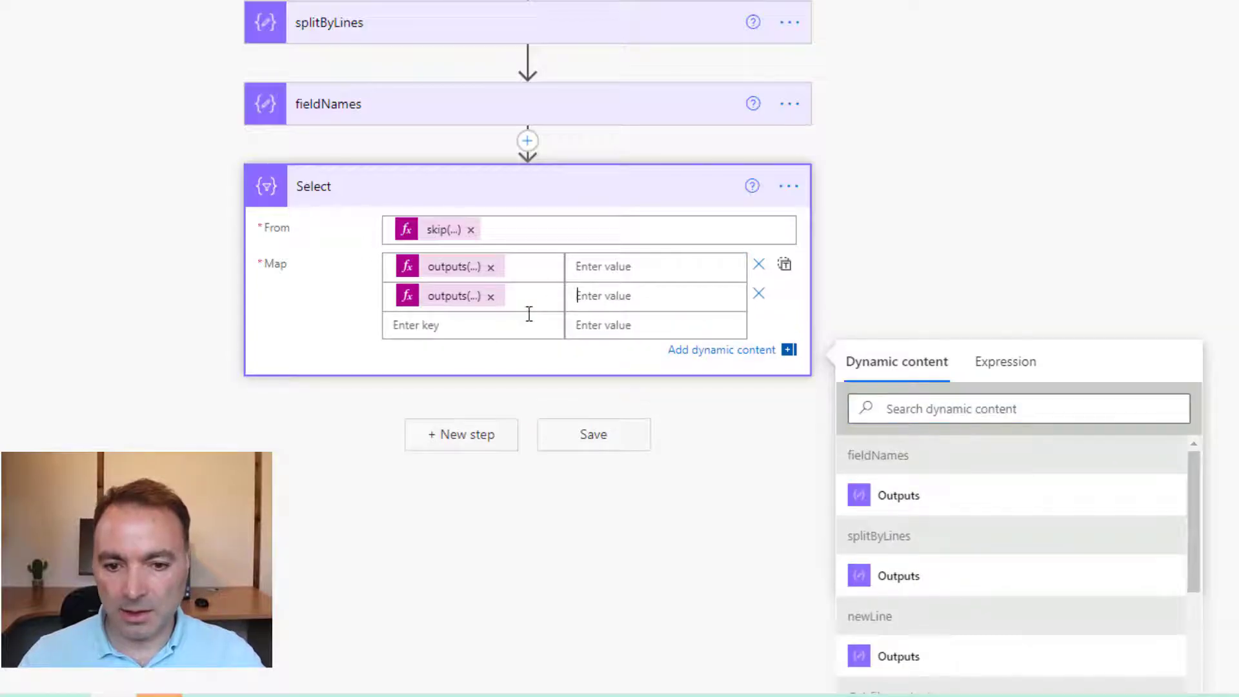
left_click(987, 362)
key("ctrl+v")
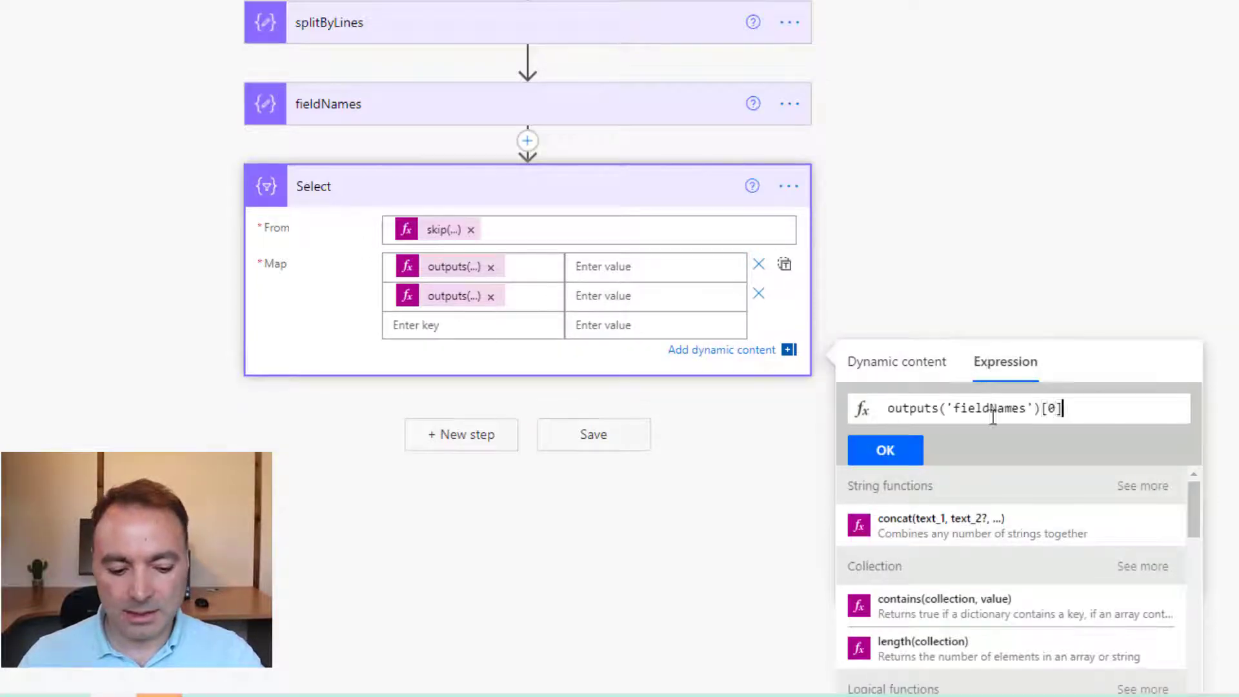
key("BackSpace")
type("2")
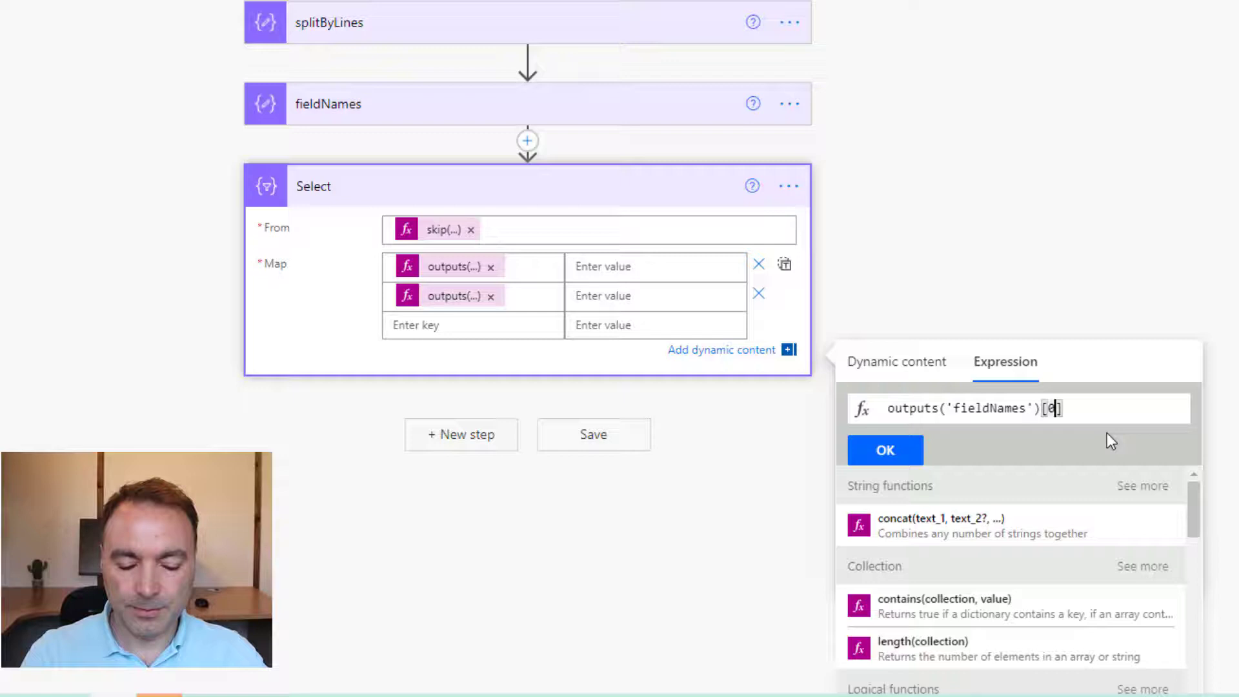
left_click(875, 460)
- Add the pasted fieldNames expression as the fourth, fifth and sixth Map keys
left_click(578, 324)
left_click(1005, 391)
key("ctrl+v")
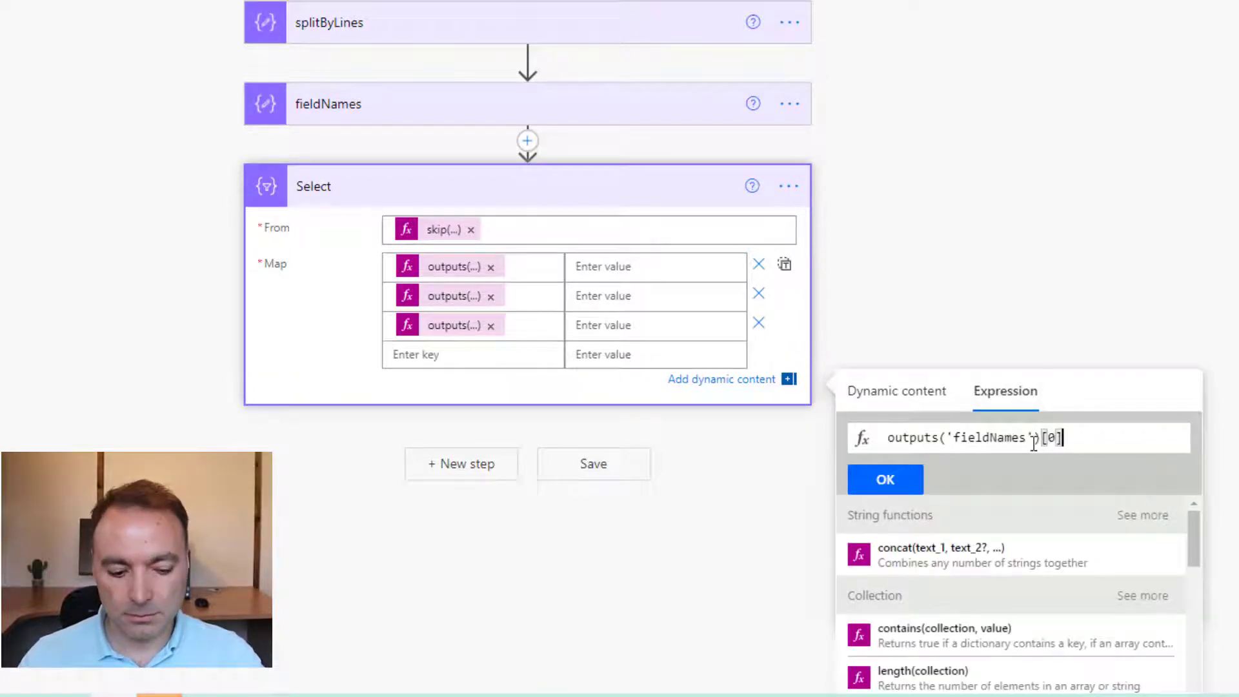
left_click(885, 479)
left_click(606, 381)
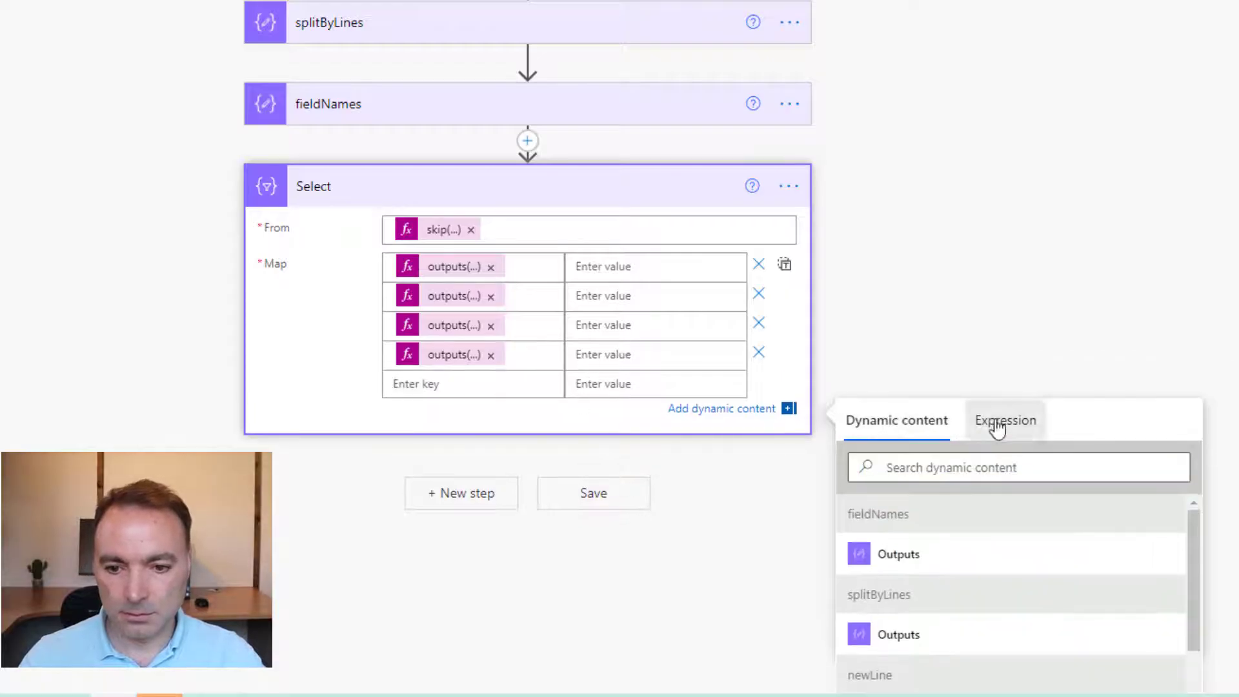
left_click(1006, 420)
key("ctrl+v")
left_click(885, 509)
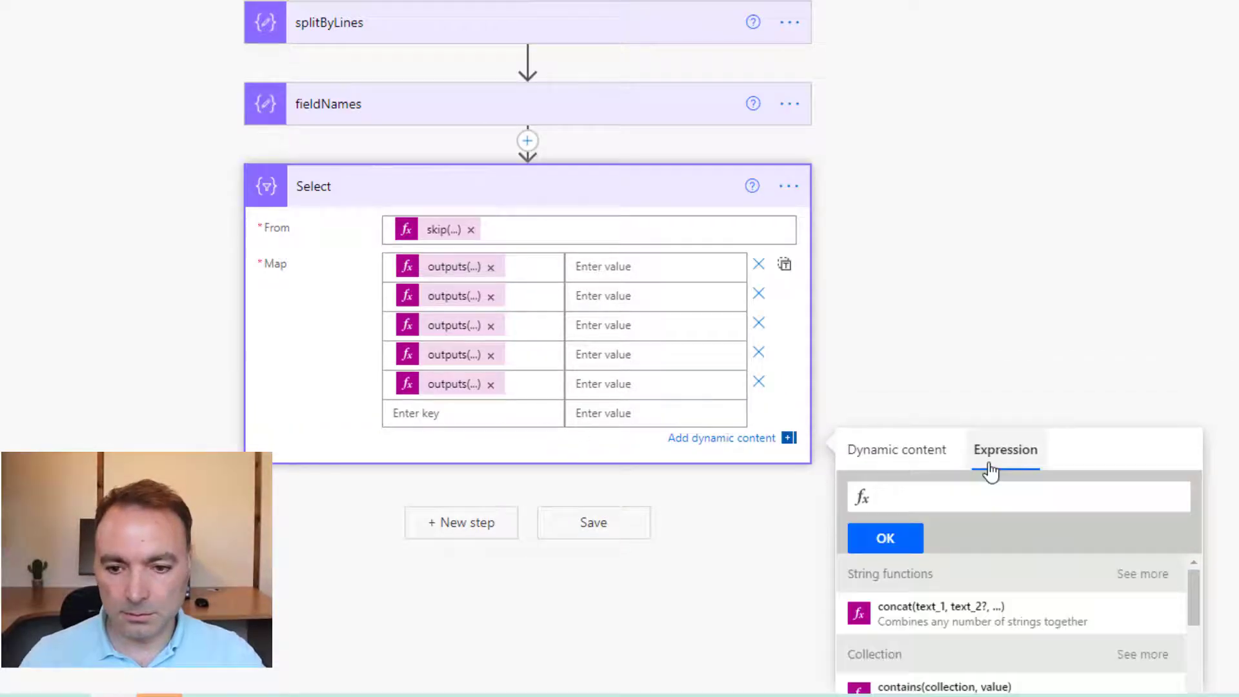
left_click(1076, 501)
type("outputs('fieldNames')[5]")
left_click(886, 540)
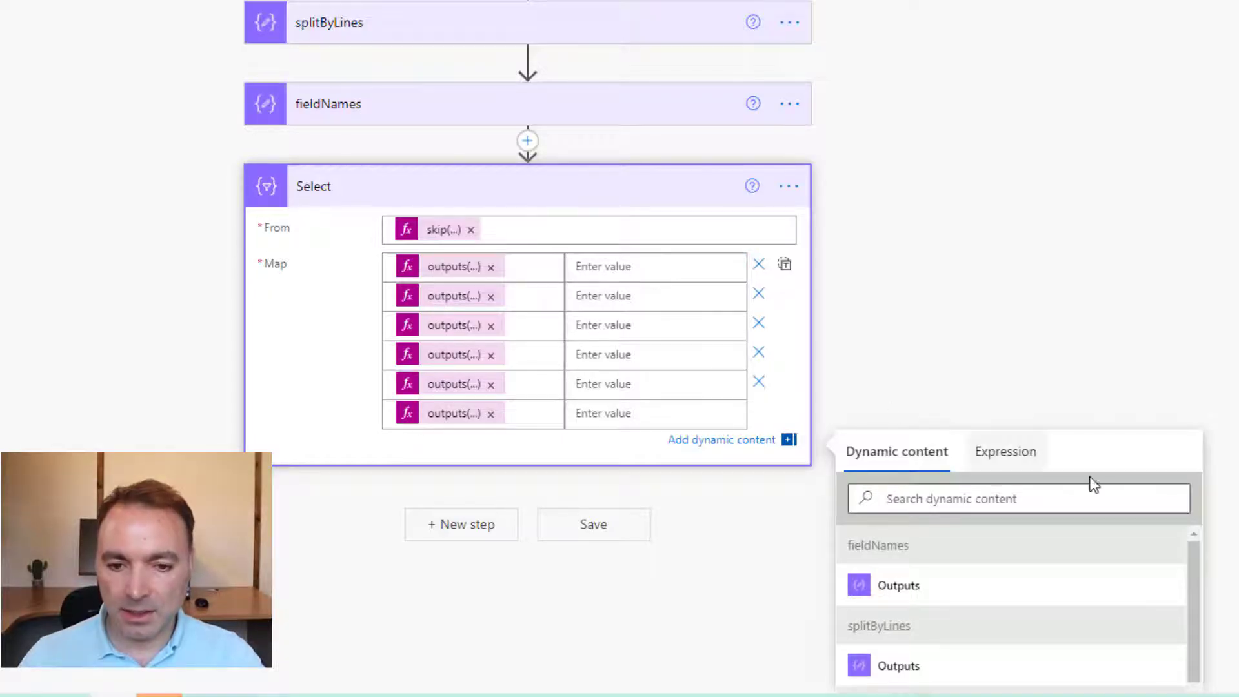
- Set the first Map value to split(item(), ',')?[0] and copy it
left_click(1013, 453)
type("spli")
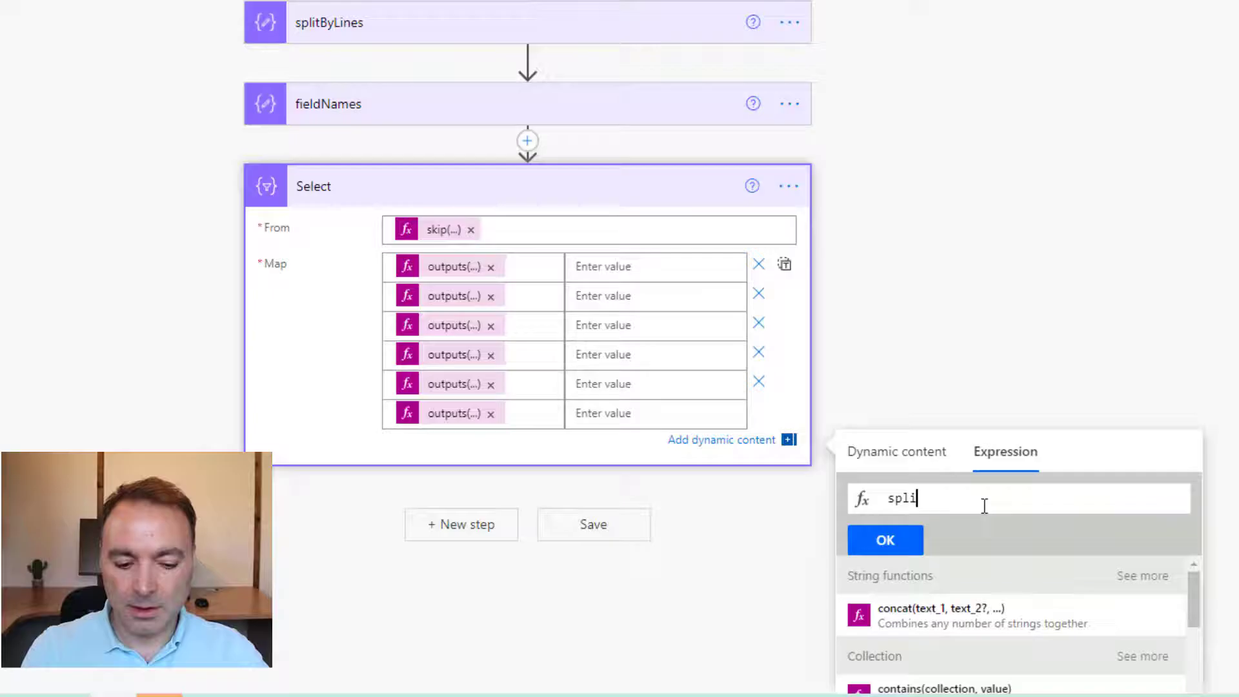
type("t(")
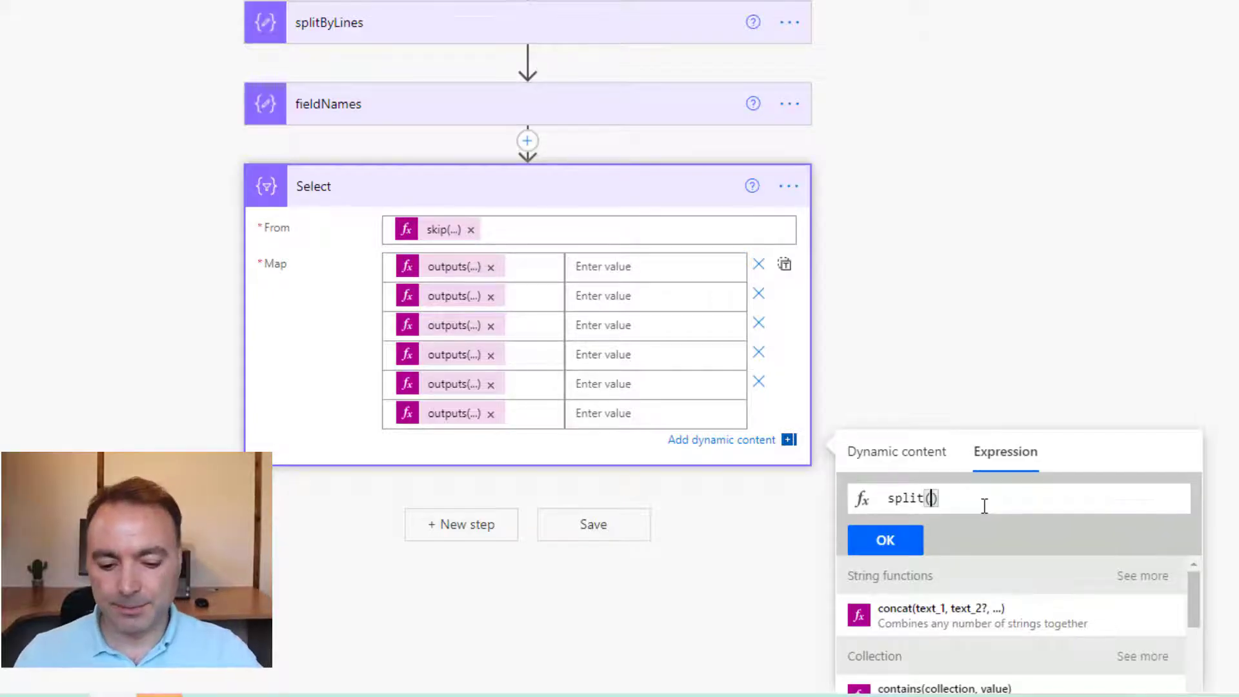
type("item()")
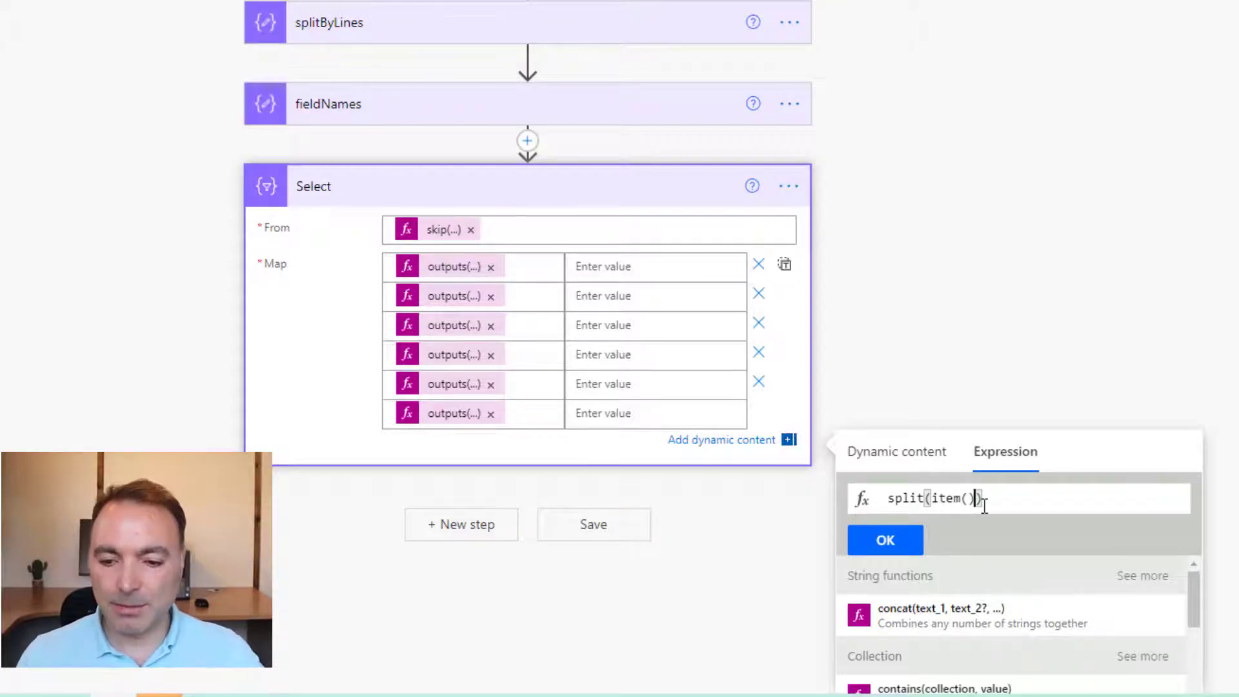
type(", '")
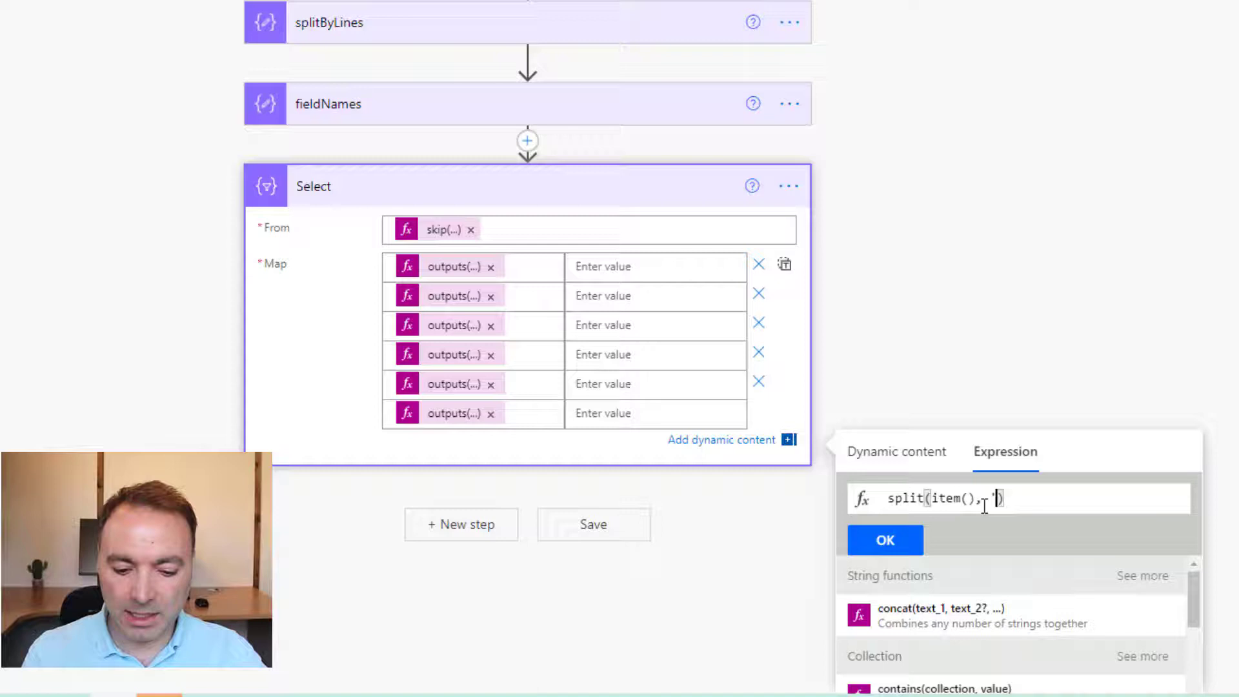
type(",')")
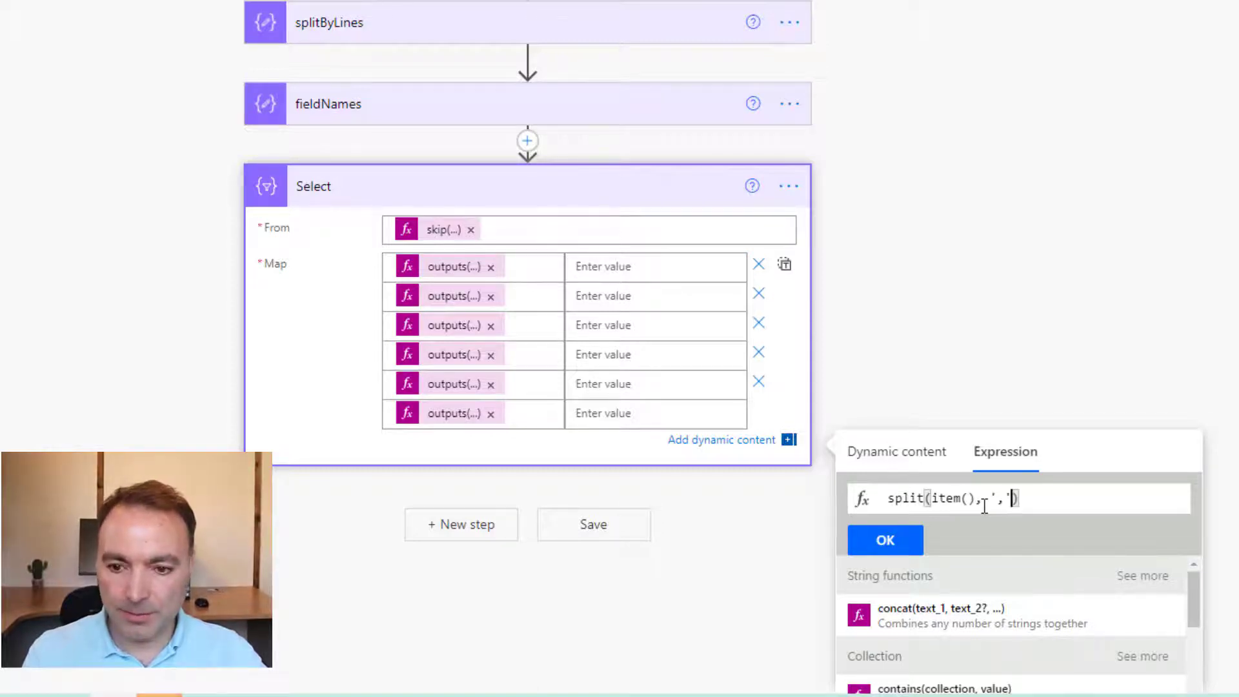
type("?[0")
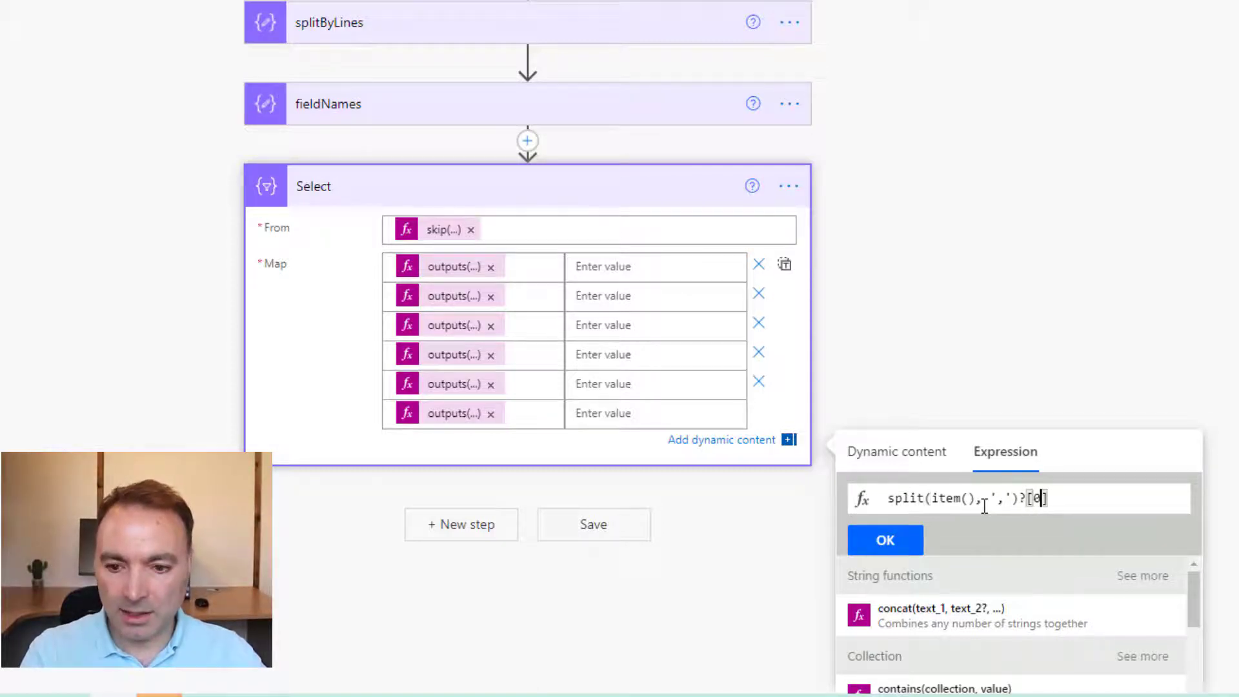
key("ctrl+a")
key("ctrl+c")
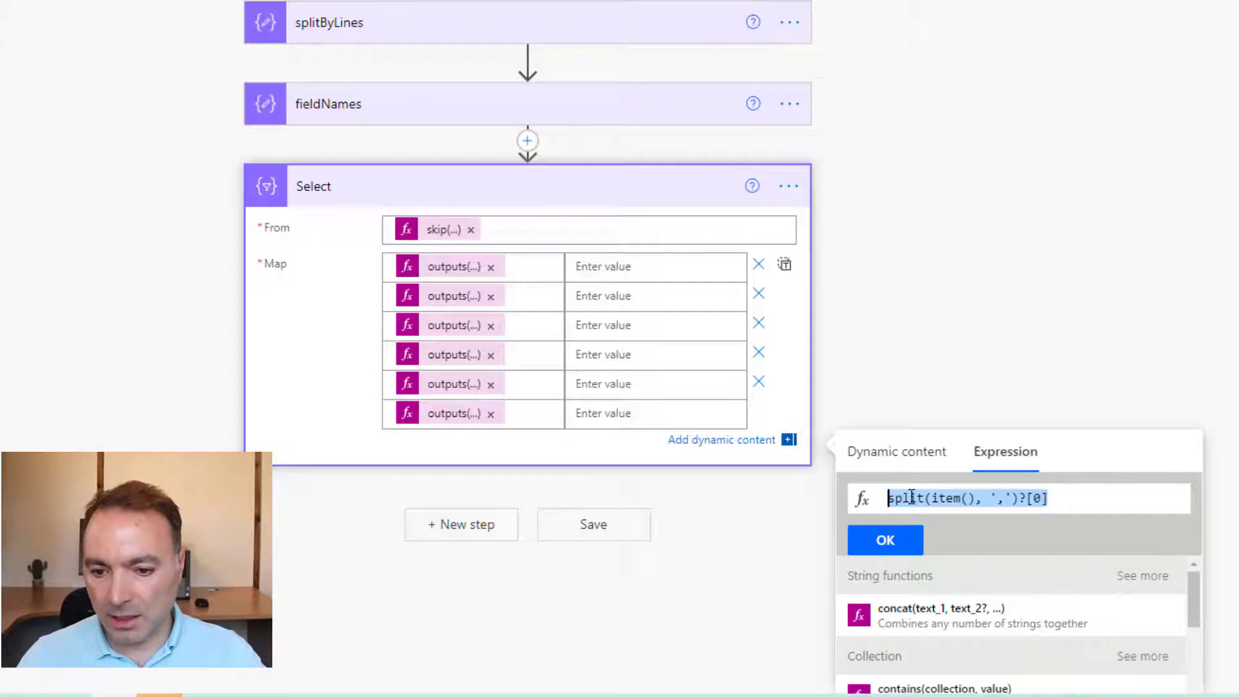
left_click(904, 543)
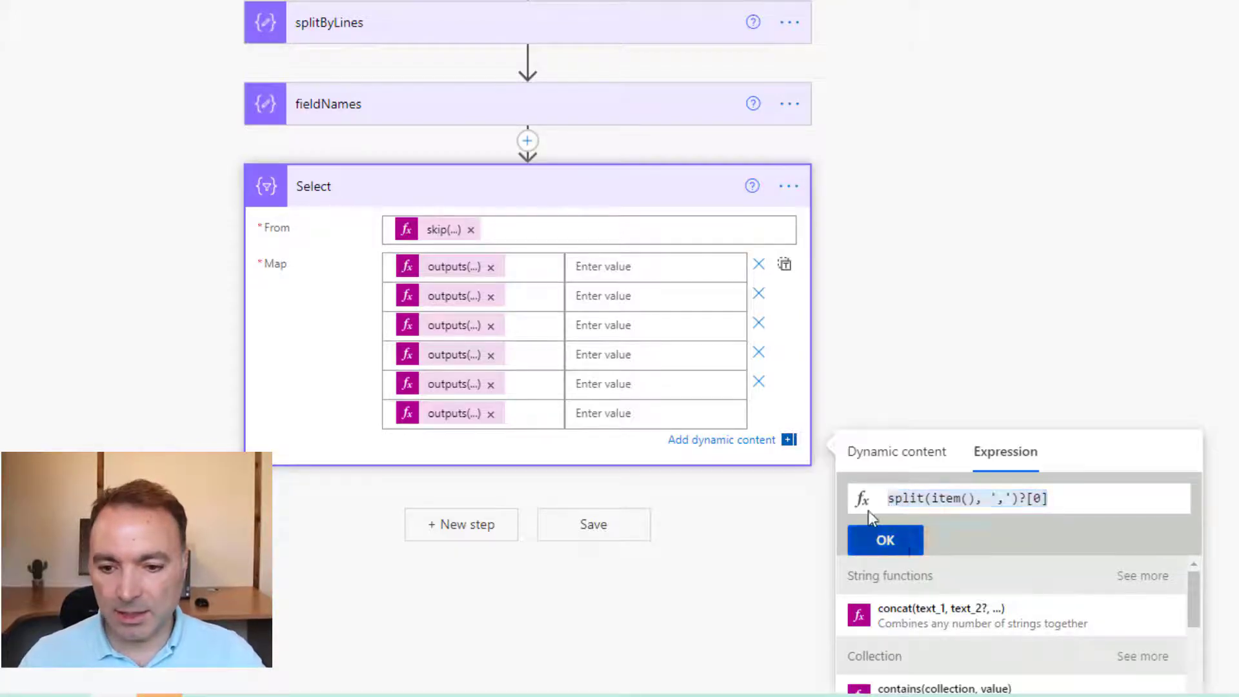
- Fill the second and third values with split(item(), ',') at indices 1 and 2
left_click(976, 439)
key("ctrl+v")
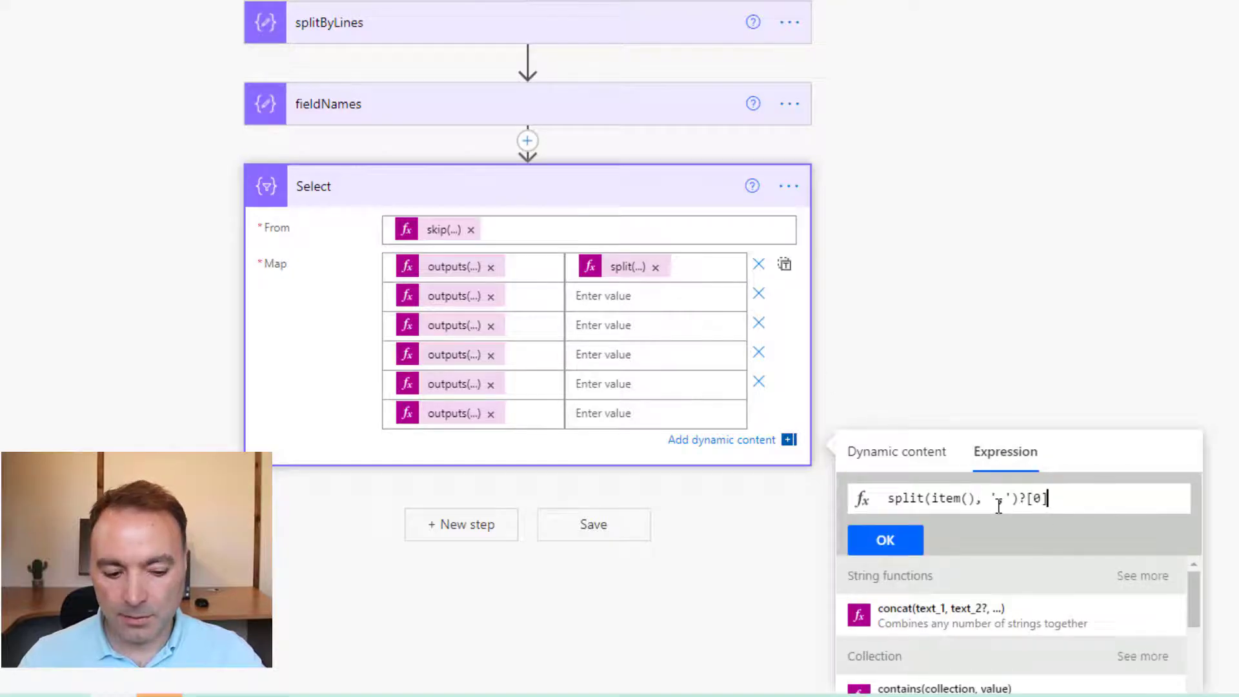
key("BackSpace")
type("1")
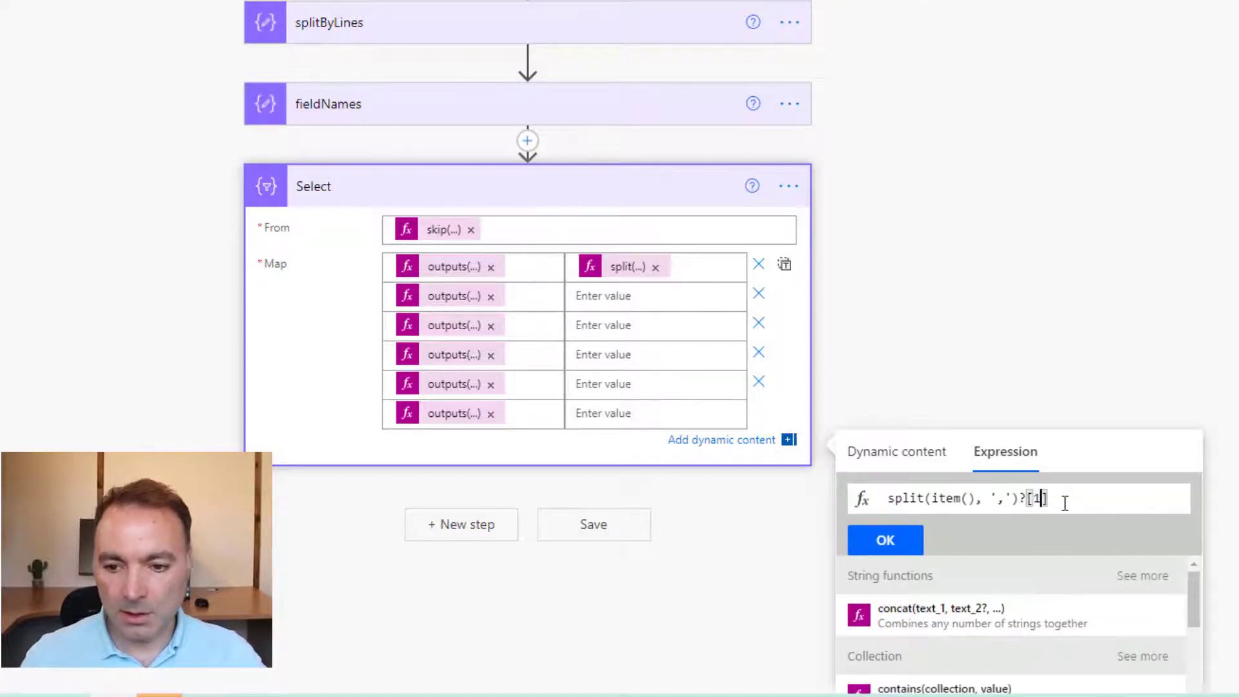
left_click(900, 548)
left_click(642, 324)
left_click(976, 449)
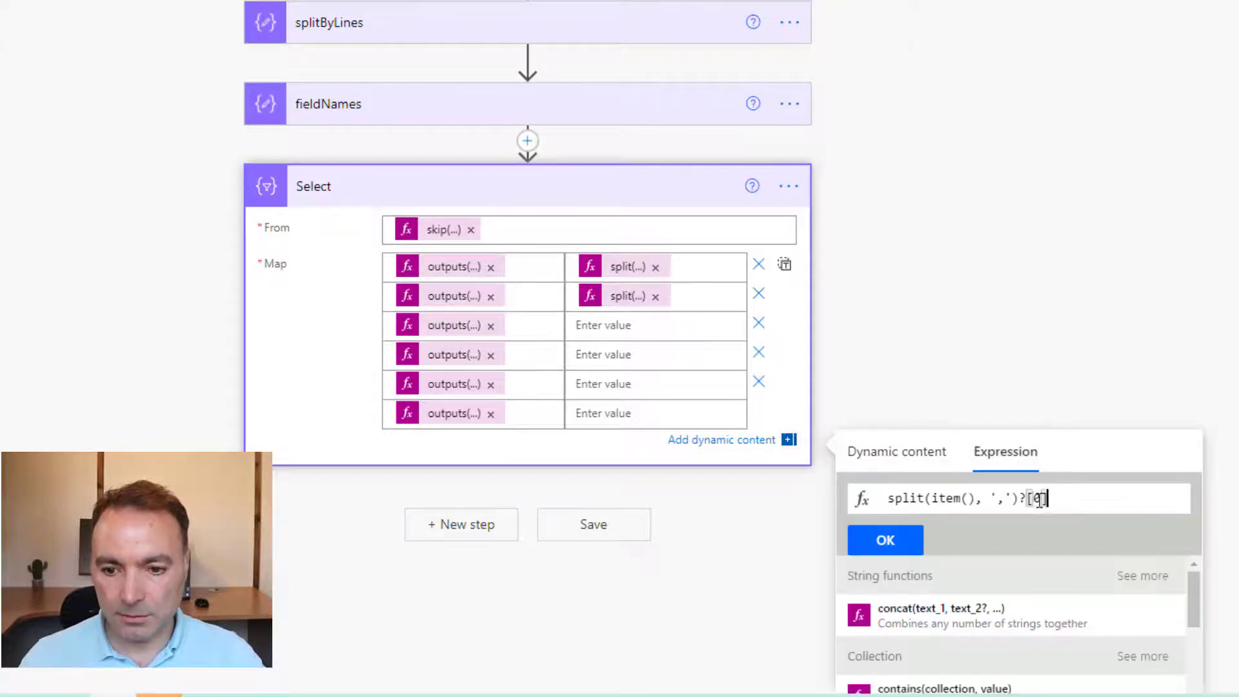
key("BackSpace")
type("2")
left_click(900, 547)
- Fill the fourth to sixth values with split(item(), ',') at indices 3 to 5
left_click(1005, 455)
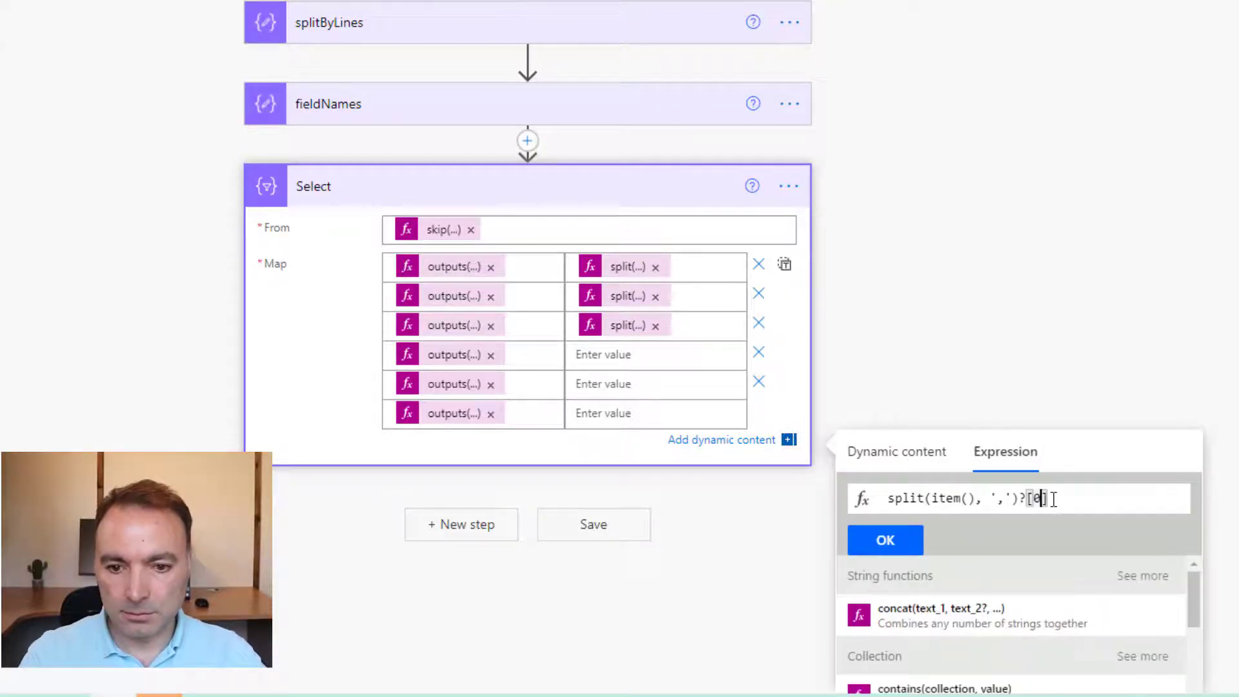
key("BackSpace")
type("3")
left_click(885, 540)
left_click(1005, 452)
left_click(886, 539)
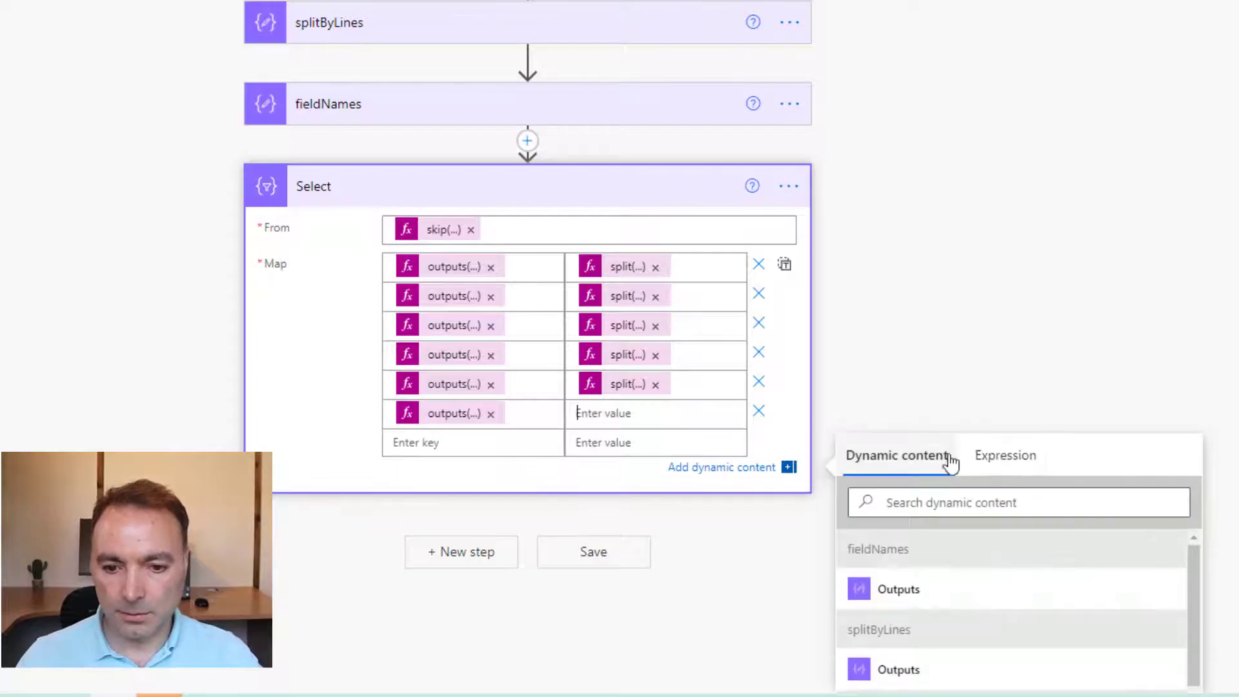
left_click(1004, 455)
key("BackSpace")
type("5")
left_click(886, 544)
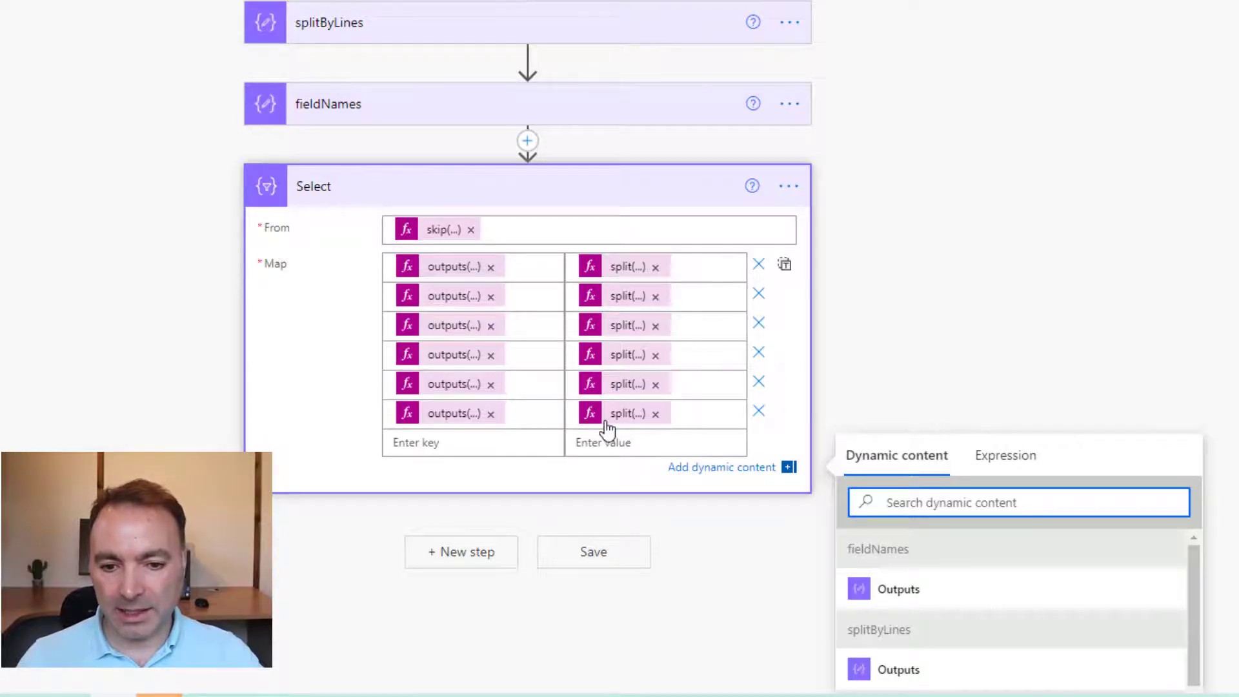
- Add a Compose step after Select with the input expression take(body('Select'), 3)
left_click(427, 199)
left_click(472, 384)
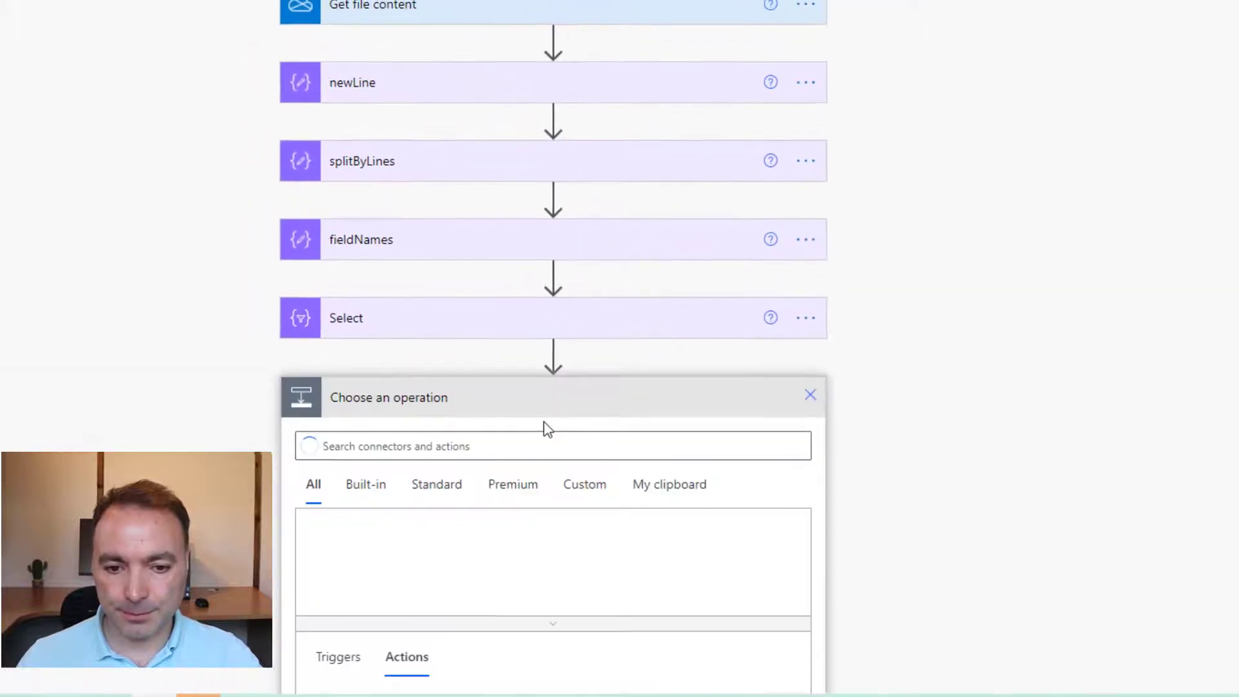
type("compose")
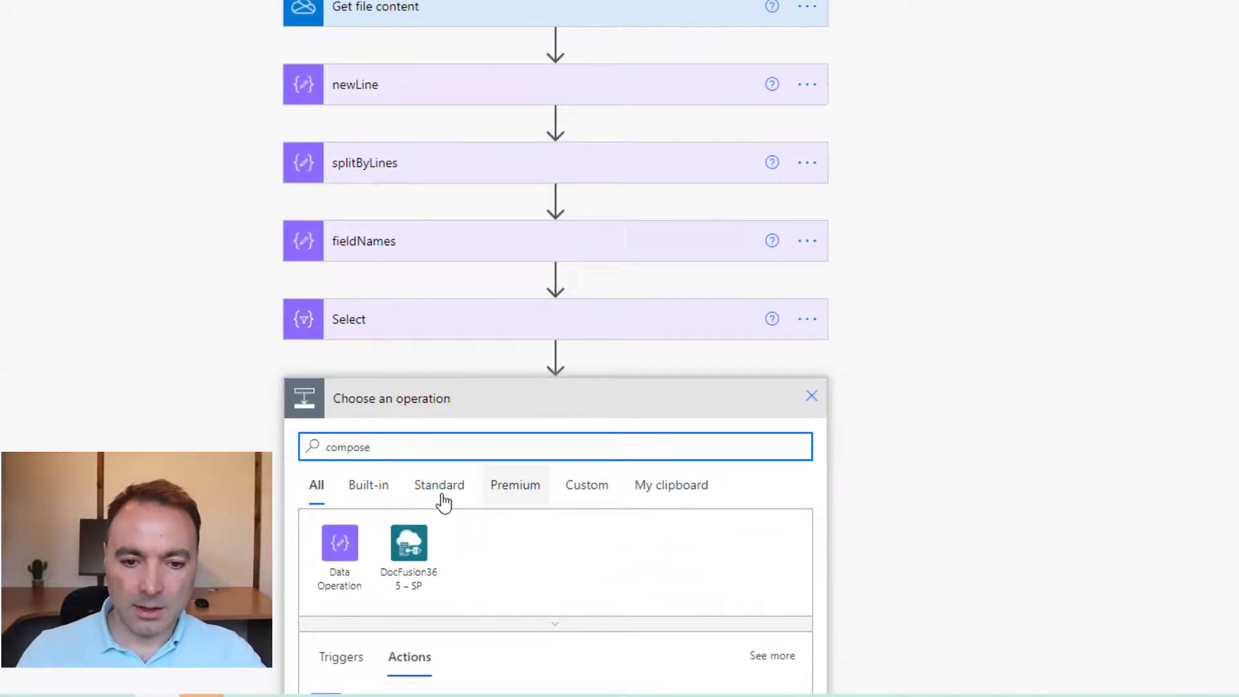
left_click(387, 638)
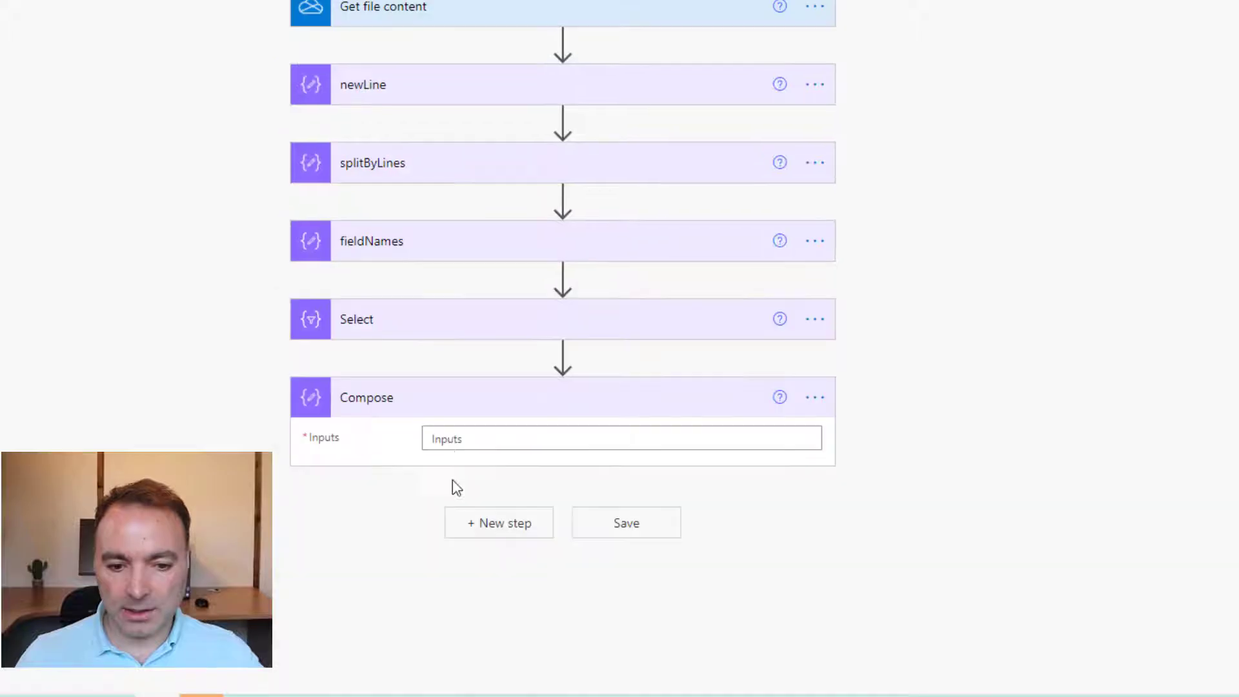
left_click(460, 439)
left_click(1014, 480)
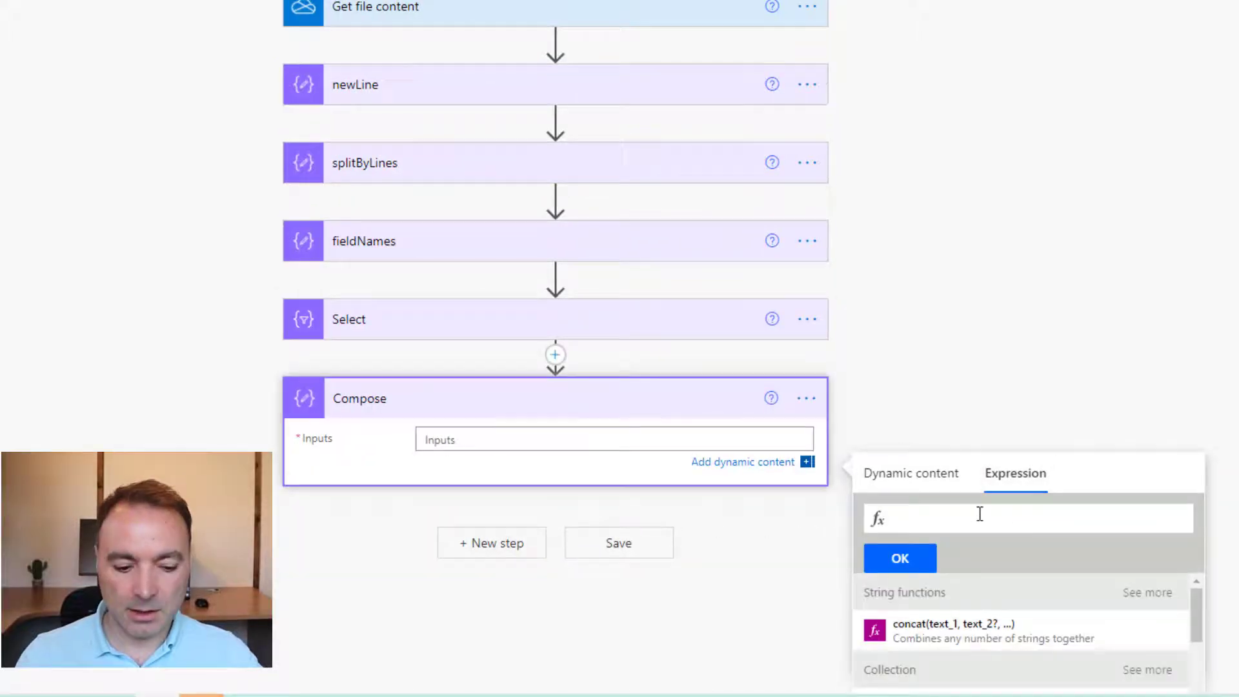
type("take")
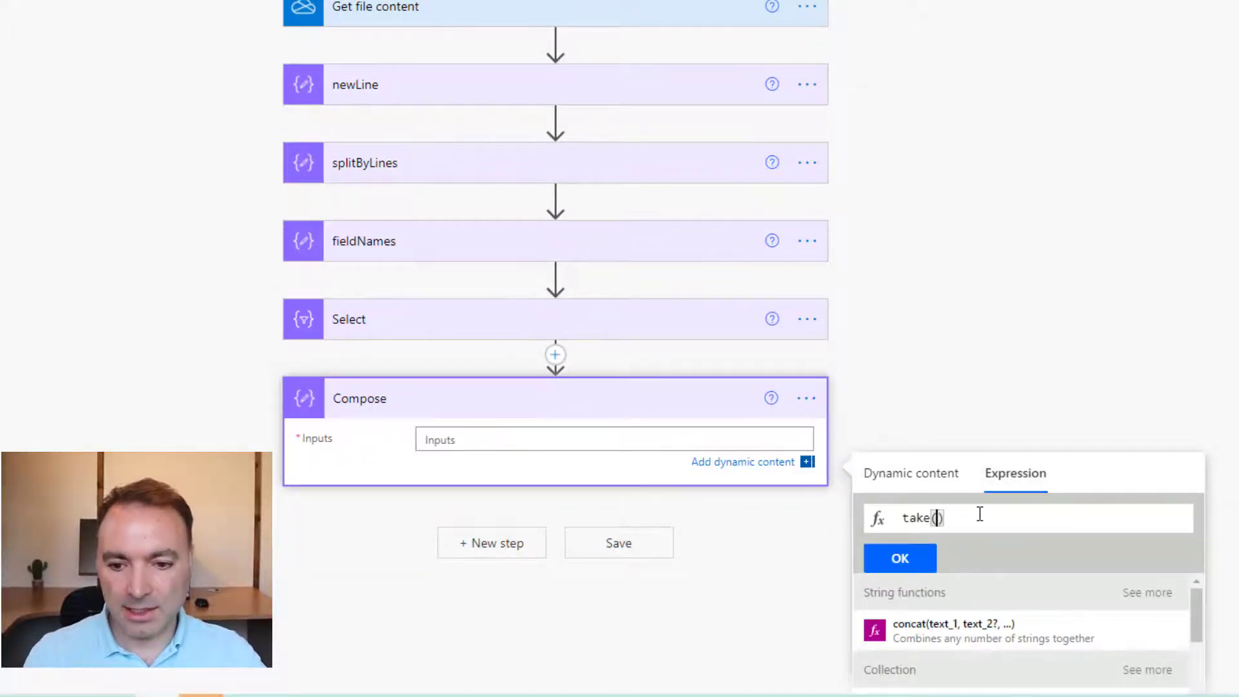
type("(")
left_click(923, 477)
left_click(974, 632)
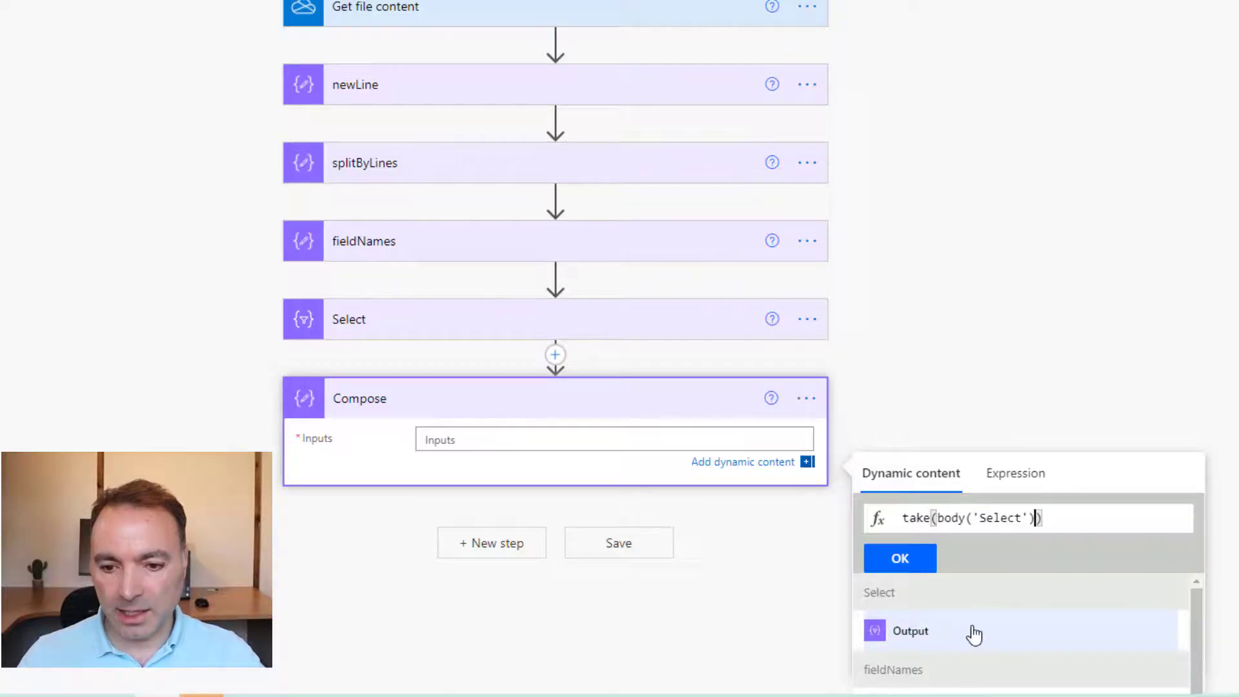
type(", ")
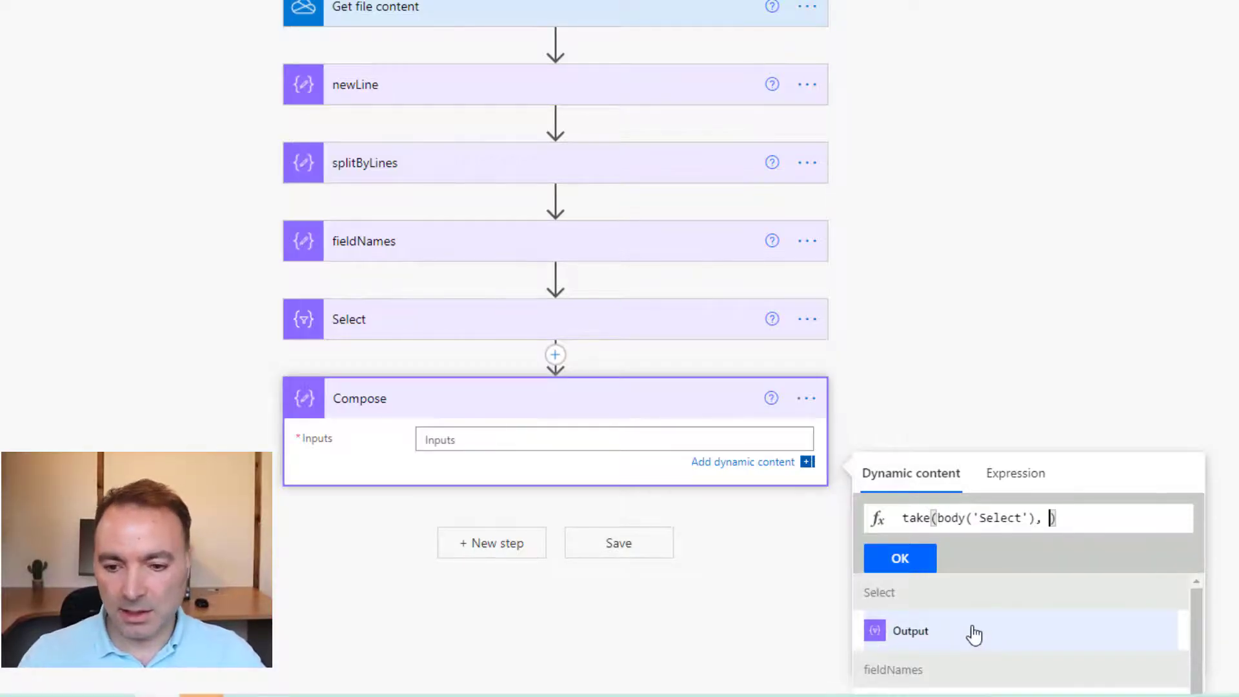
type("3")
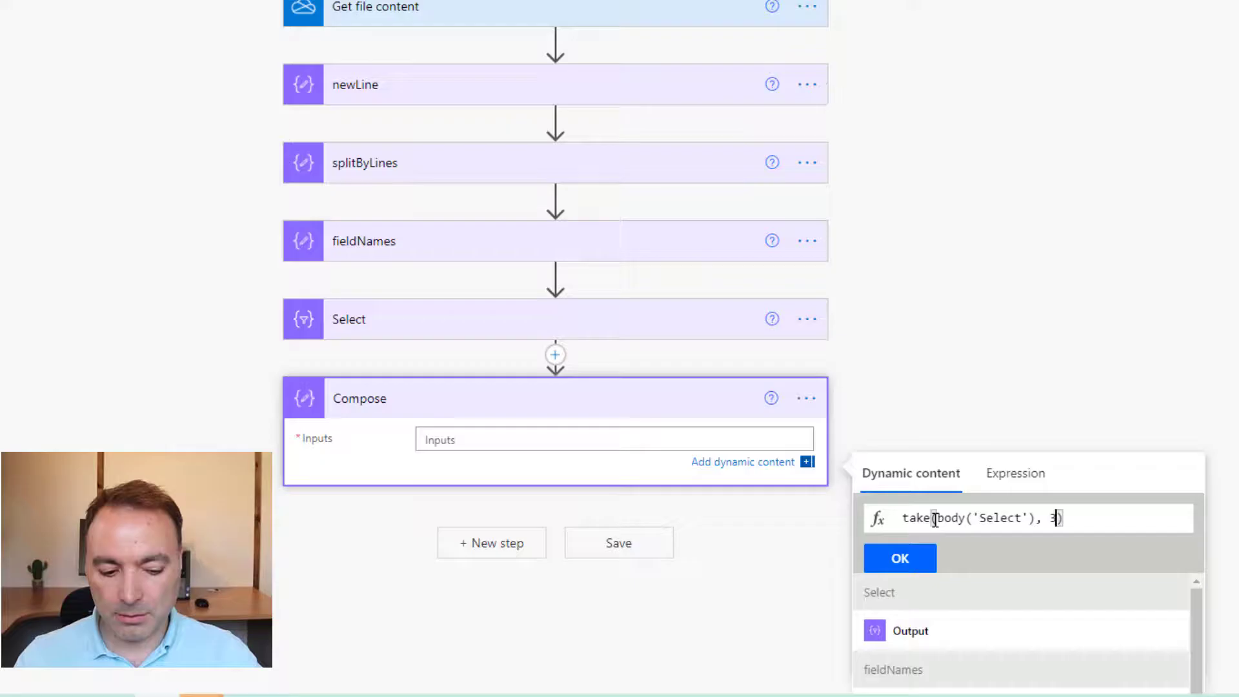
left_click(882, 559)
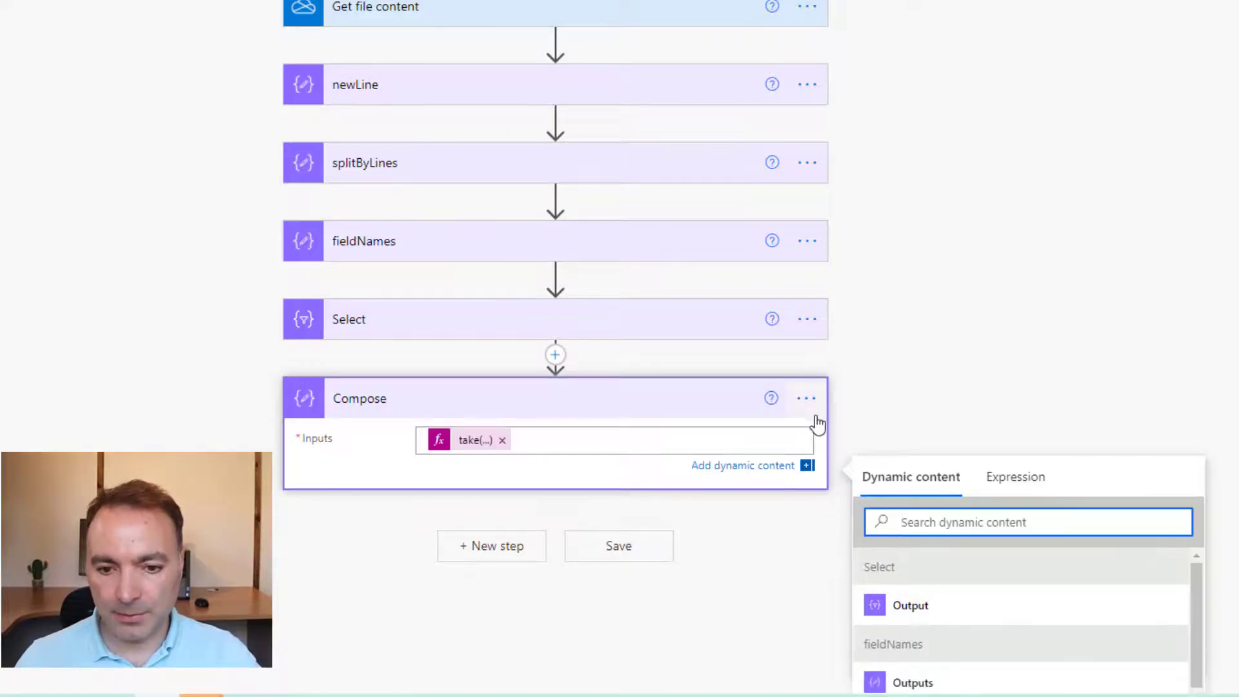
- Rename the Compose step to sampleData and save the flow
left_click(808, 398)
left_click(851, 429)
type("sampleData")
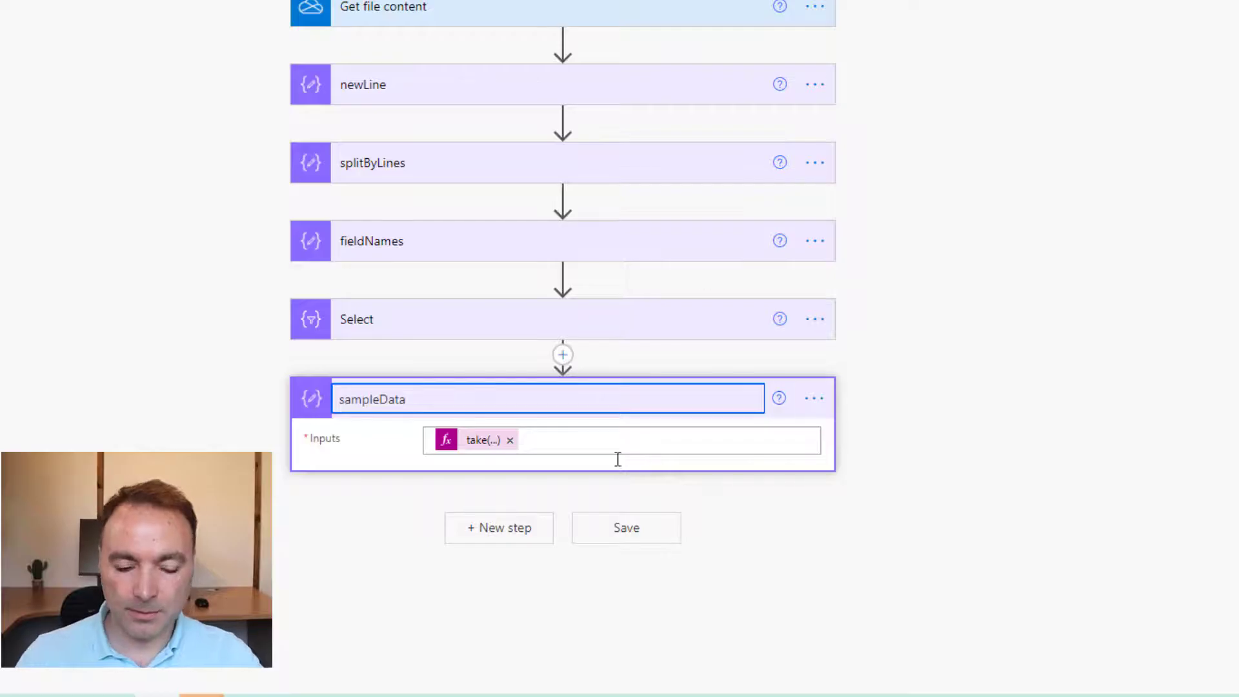
left_click(636, 531)
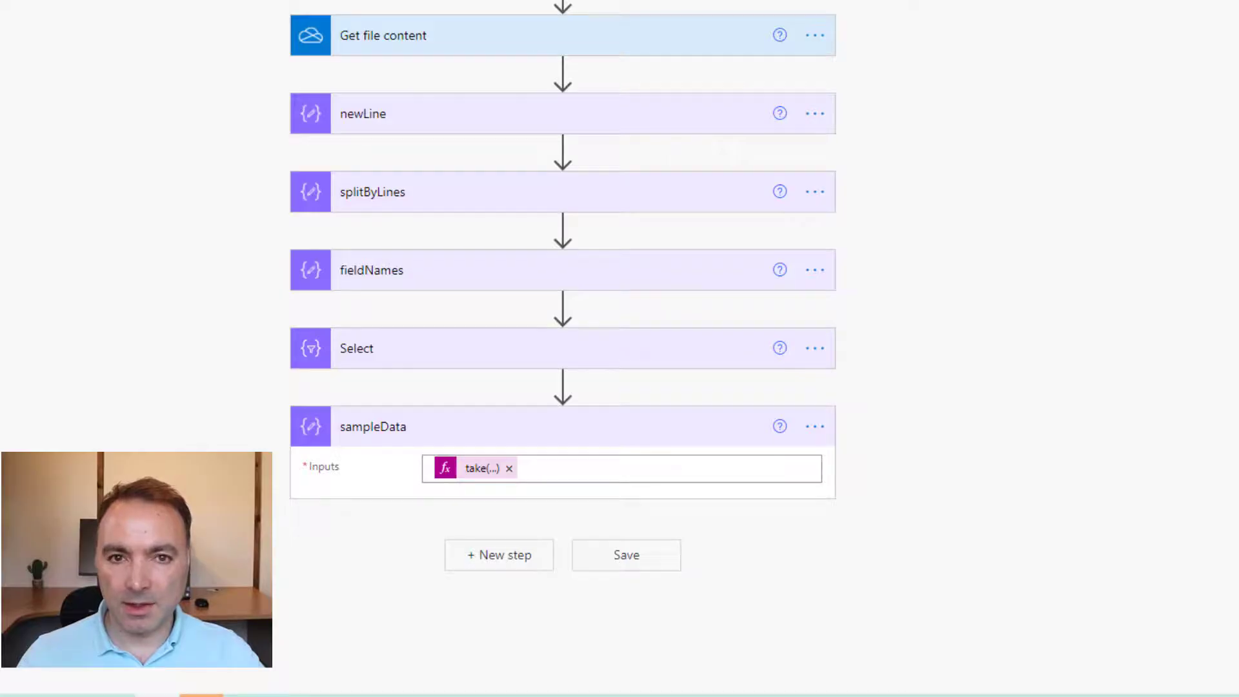
- Test-run the flow and select sampleData's input JSON in the run details
left_click(1052, 647)
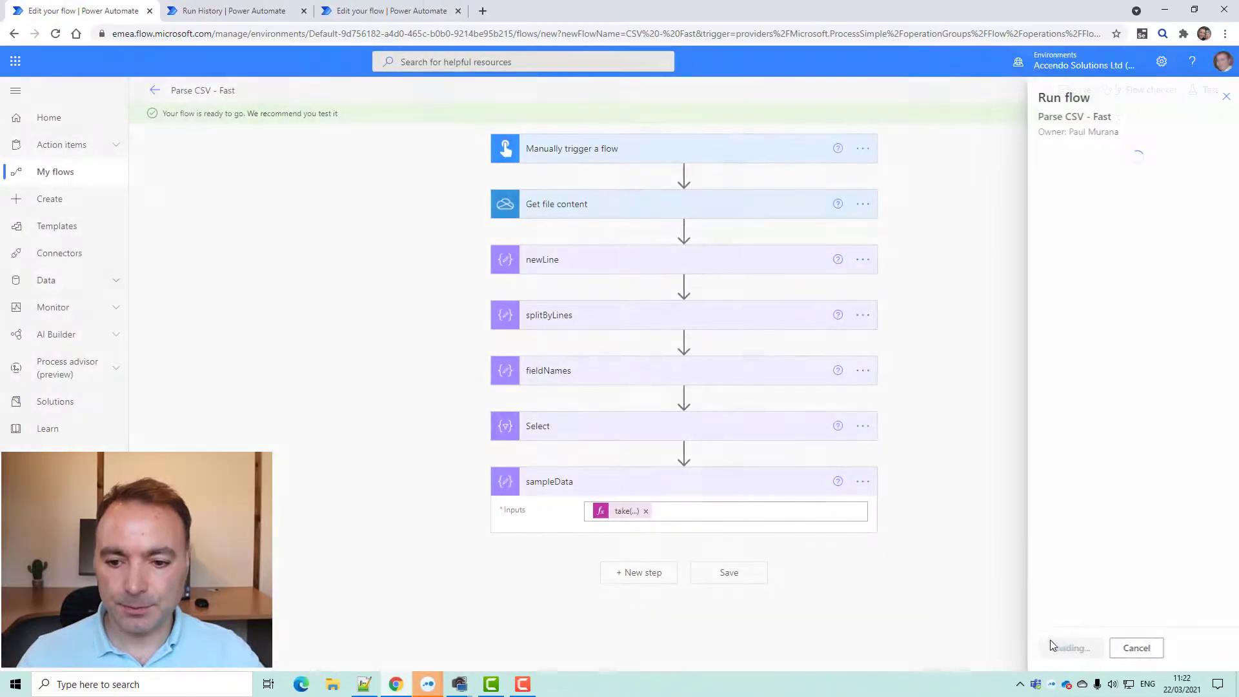
left_click(1052, 646)
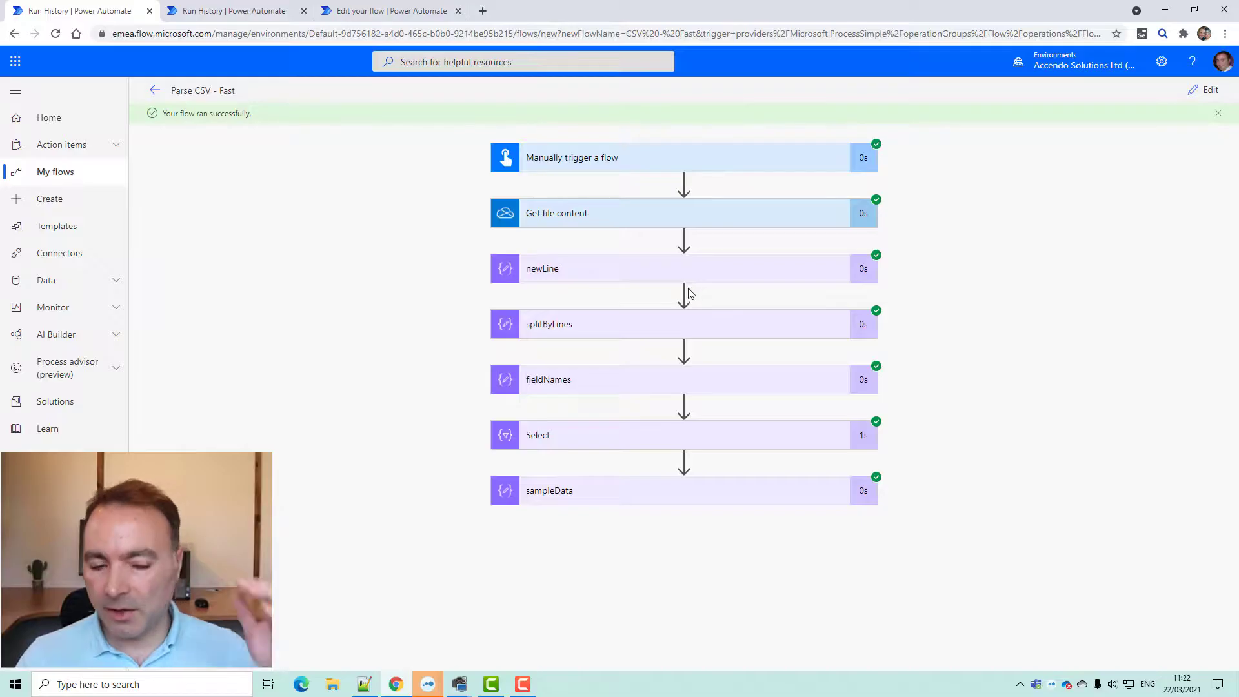
left_click(584, 500)
scroll(645, 523, "down", 2)
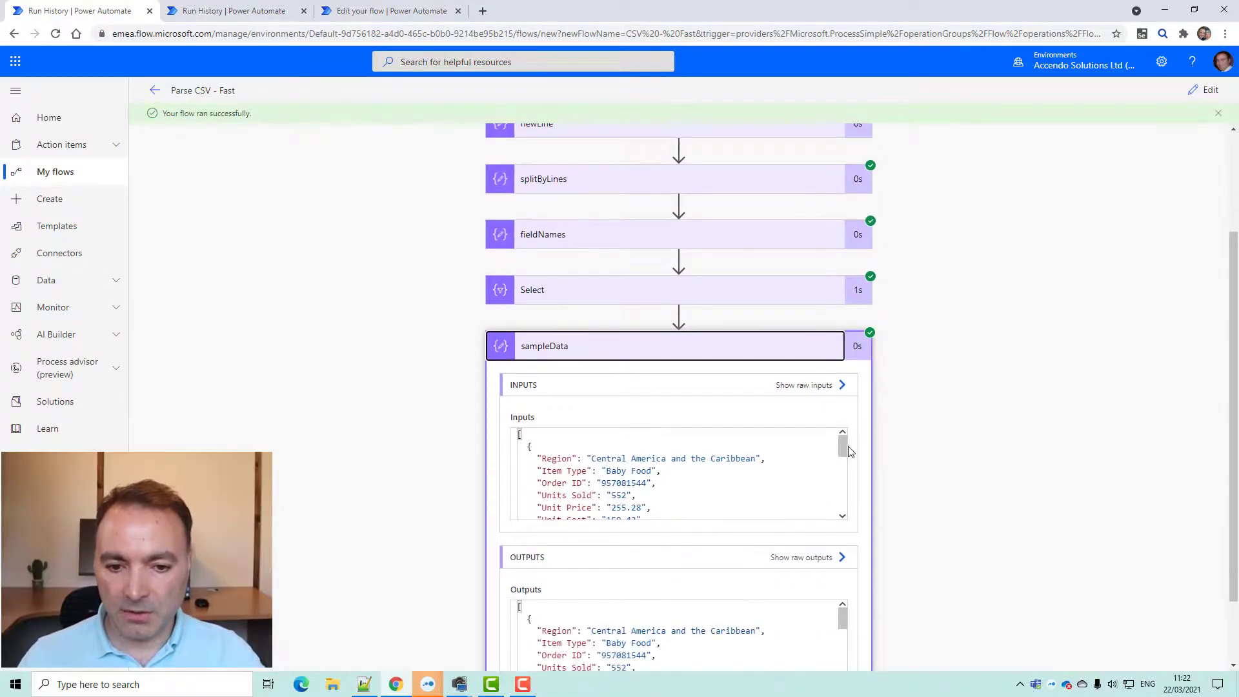
left_click_drag(842, 446, 811, 477)
scroll(592, 503, "down", 5)
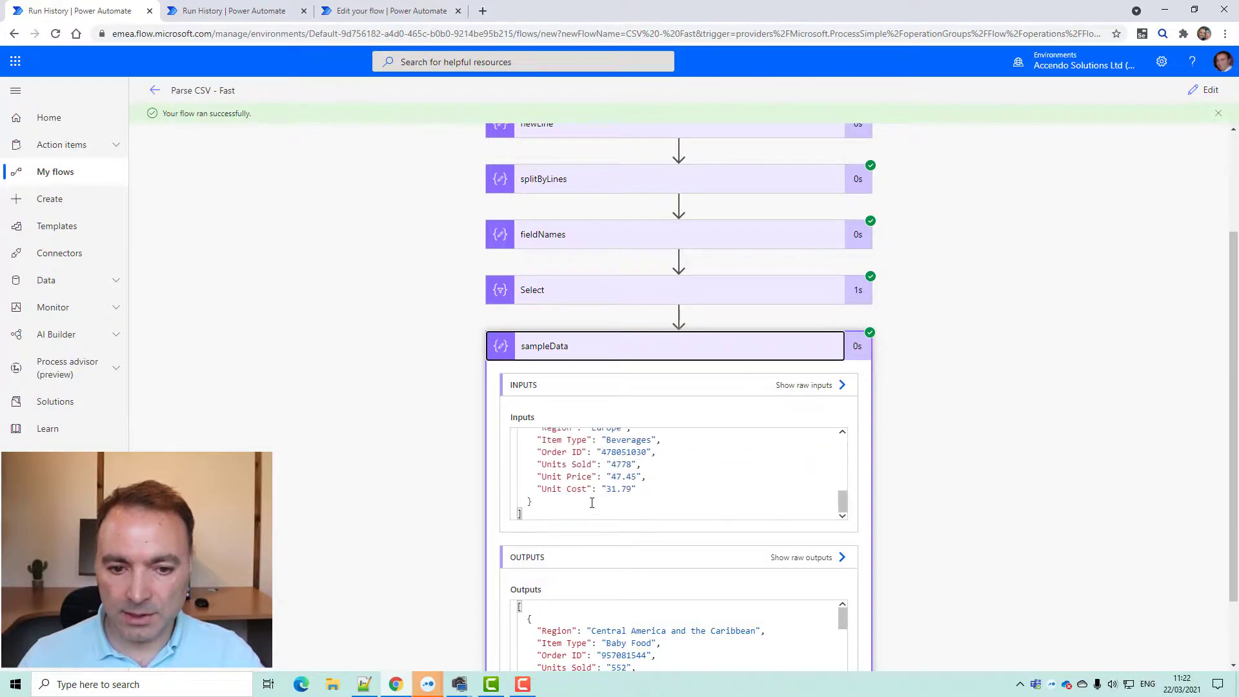
left_click_drag(581, 504, 488, 373)
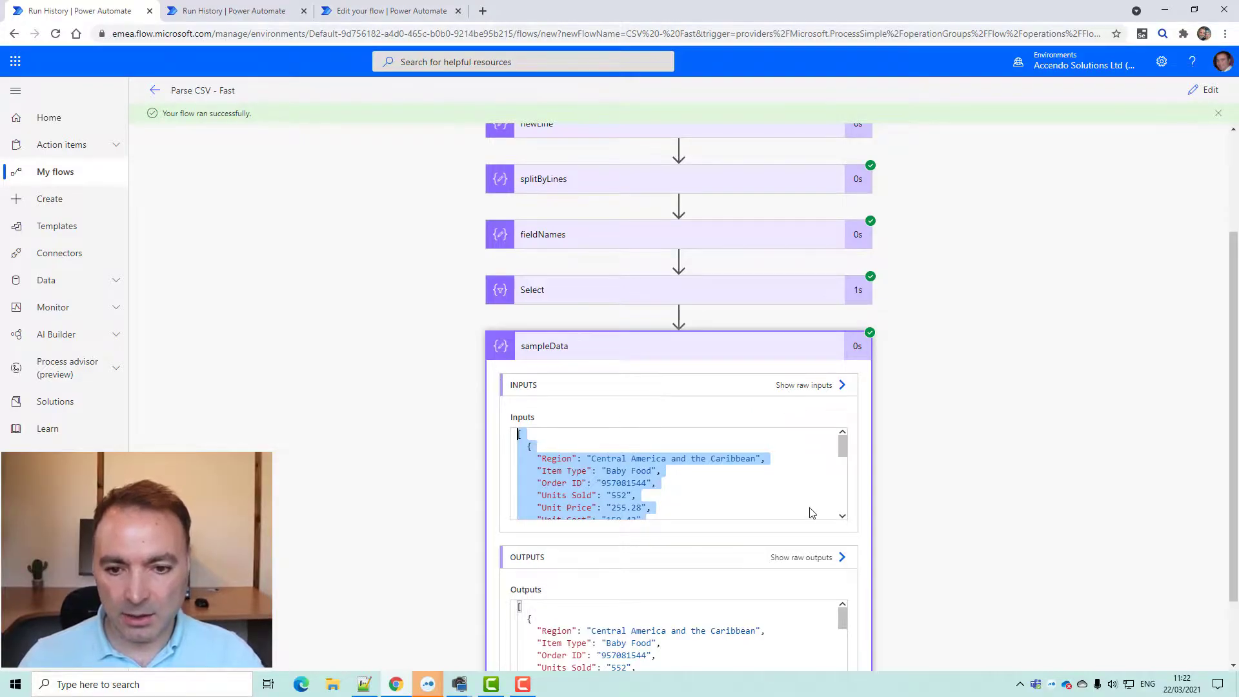
- Select all of sampleData's raw output JSON, then return to the flow editor
left_click(819, 559)
left_click_drag(852, 423, 815, 119)
left_click(1219, 96)
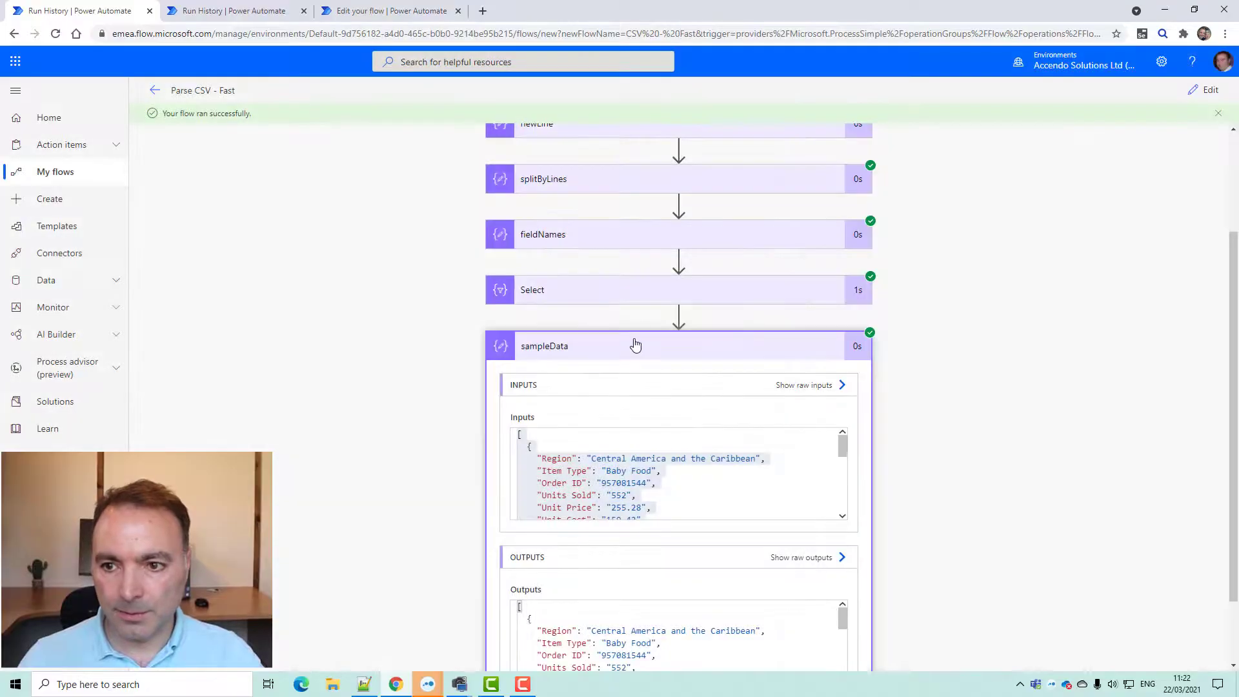
left_click(762, 349)
left_click(1204, 90)
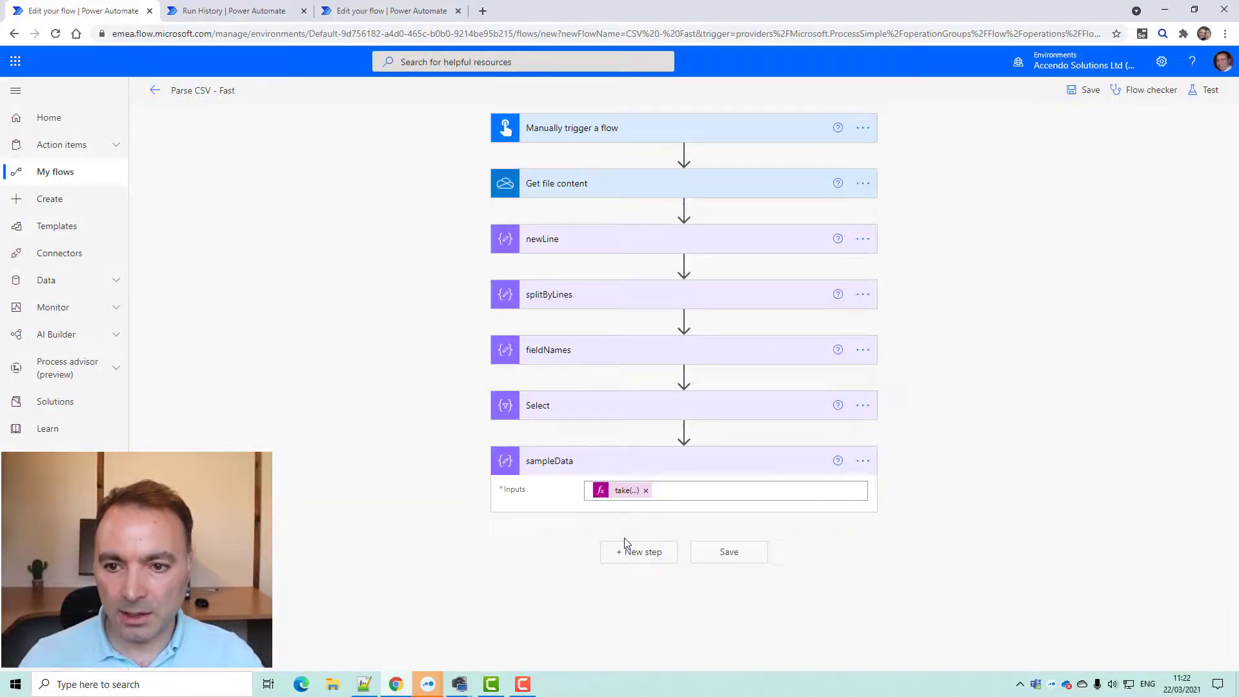
- Add a Parse JSON step after sampleData with Select's Output as its content
left_click(625, 554)
type("pare")
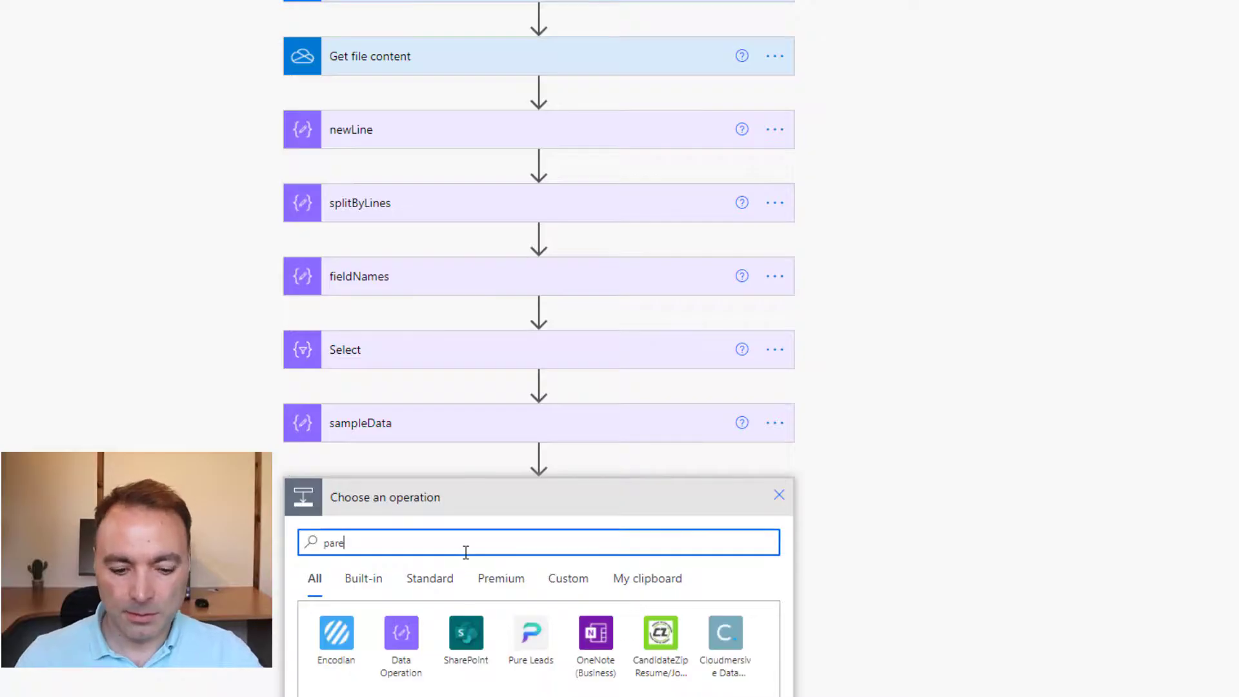
key("BackSpace")
type("se")
scroll(419, 613, "down", 2)
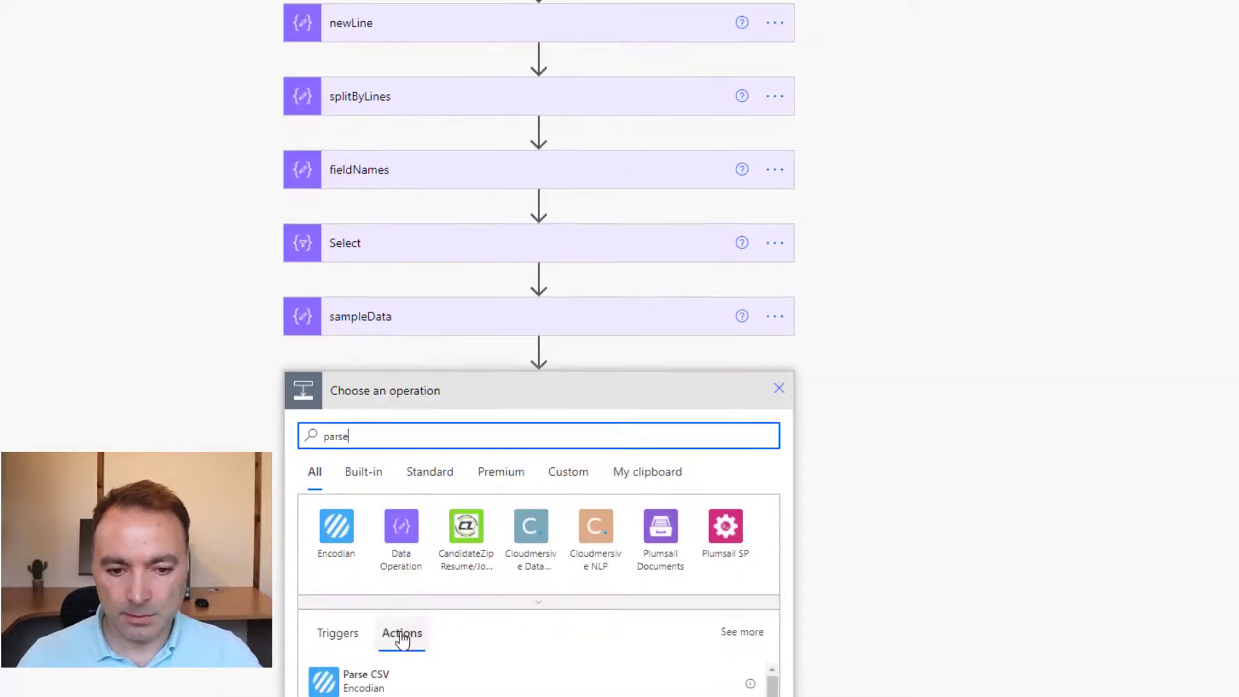
scroll(630, 581, "down", 3)
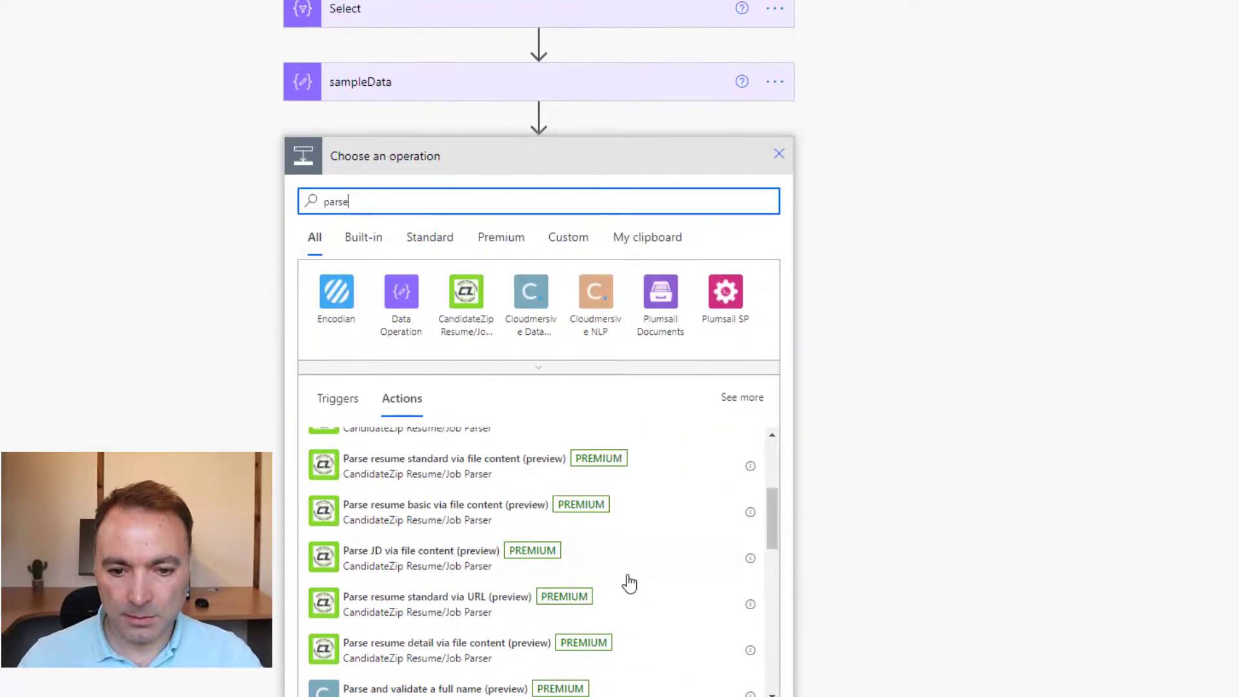
left_click(452, 507)
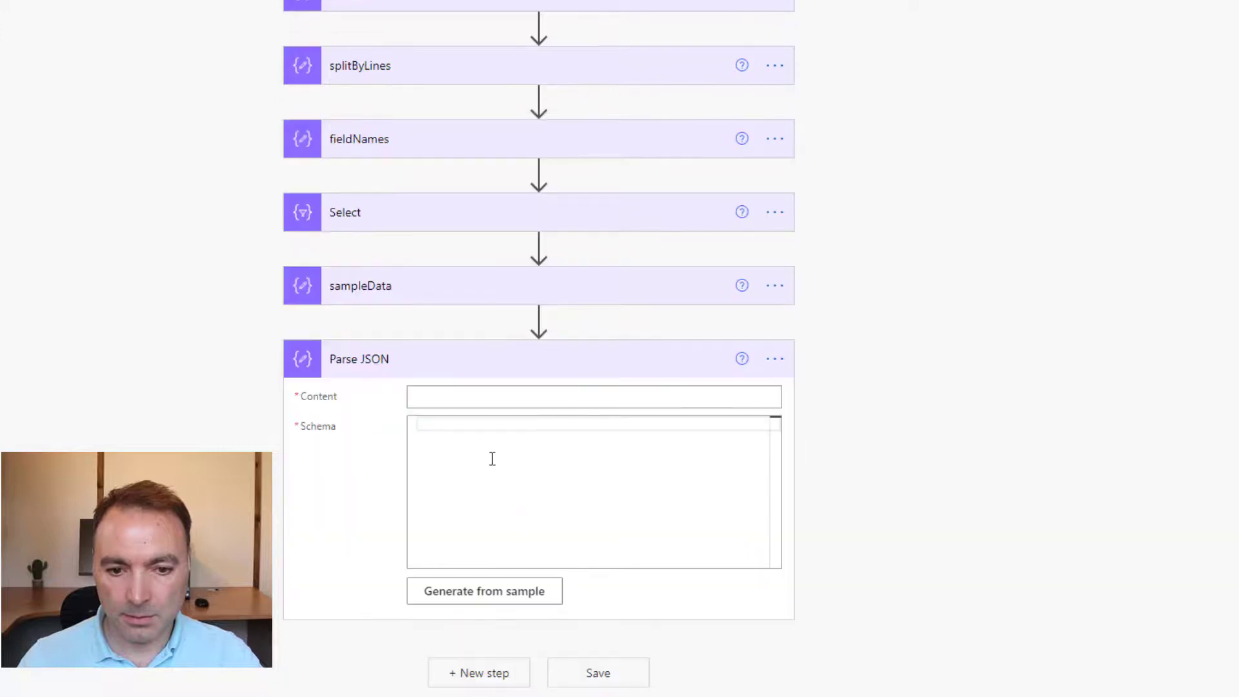
left_click(517, 397)
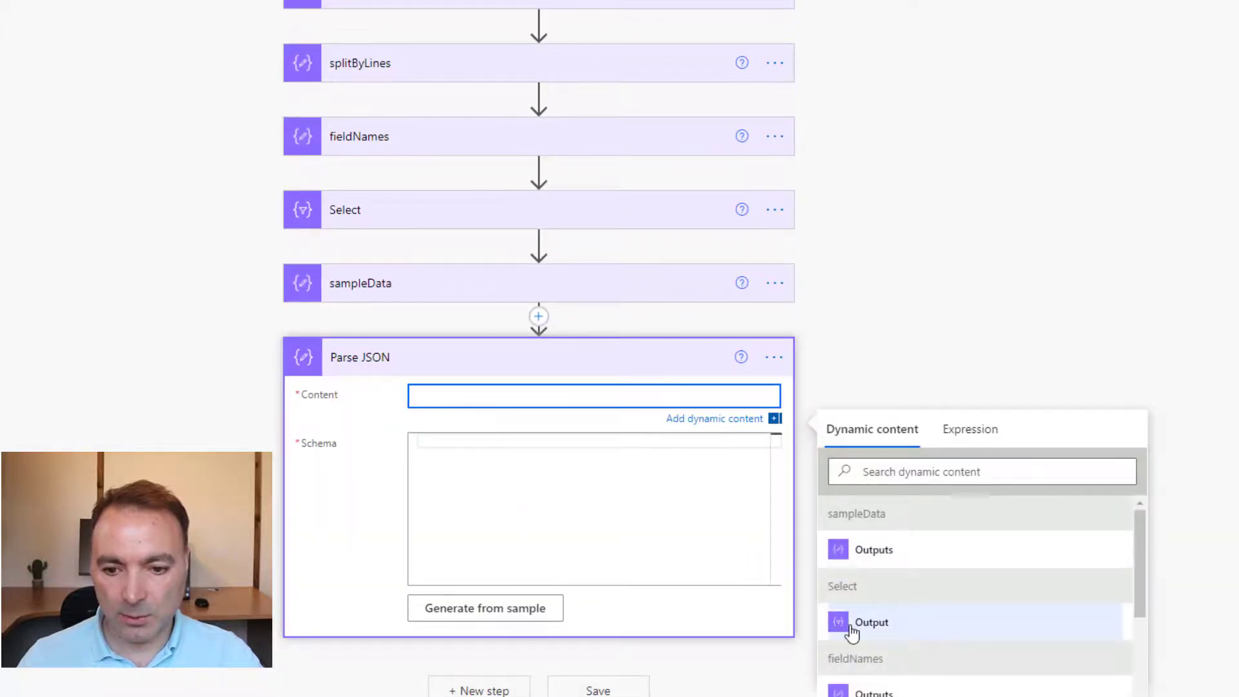
left_click(852, 624)
- Generate the Parse JSON schema from the pasted sample sales records
left_click(485, 612)
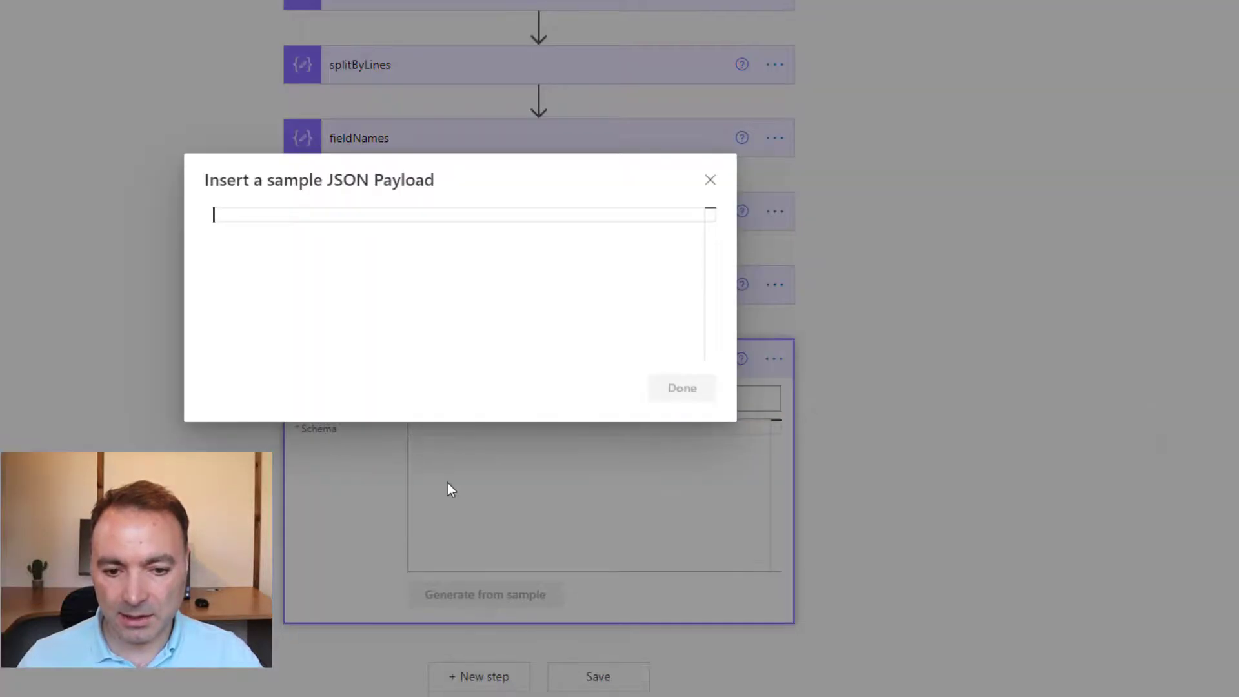
key("ctrl+v")
left_click(652, 406)
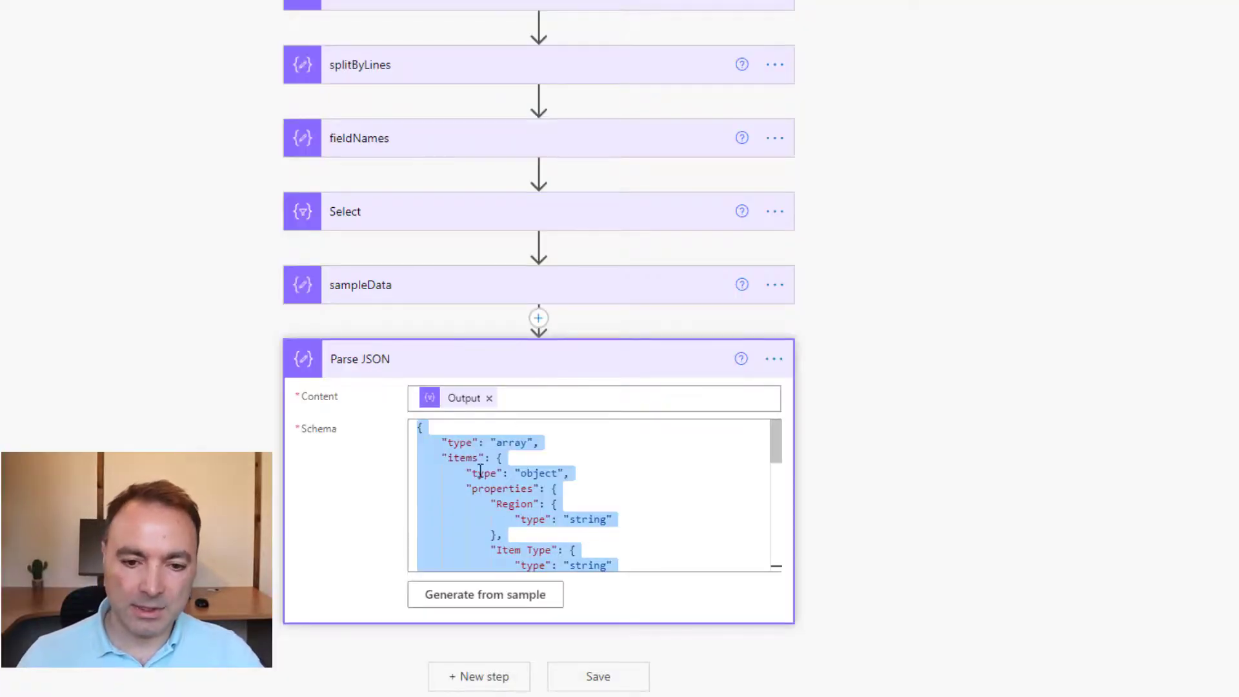
left_click(479, 676)
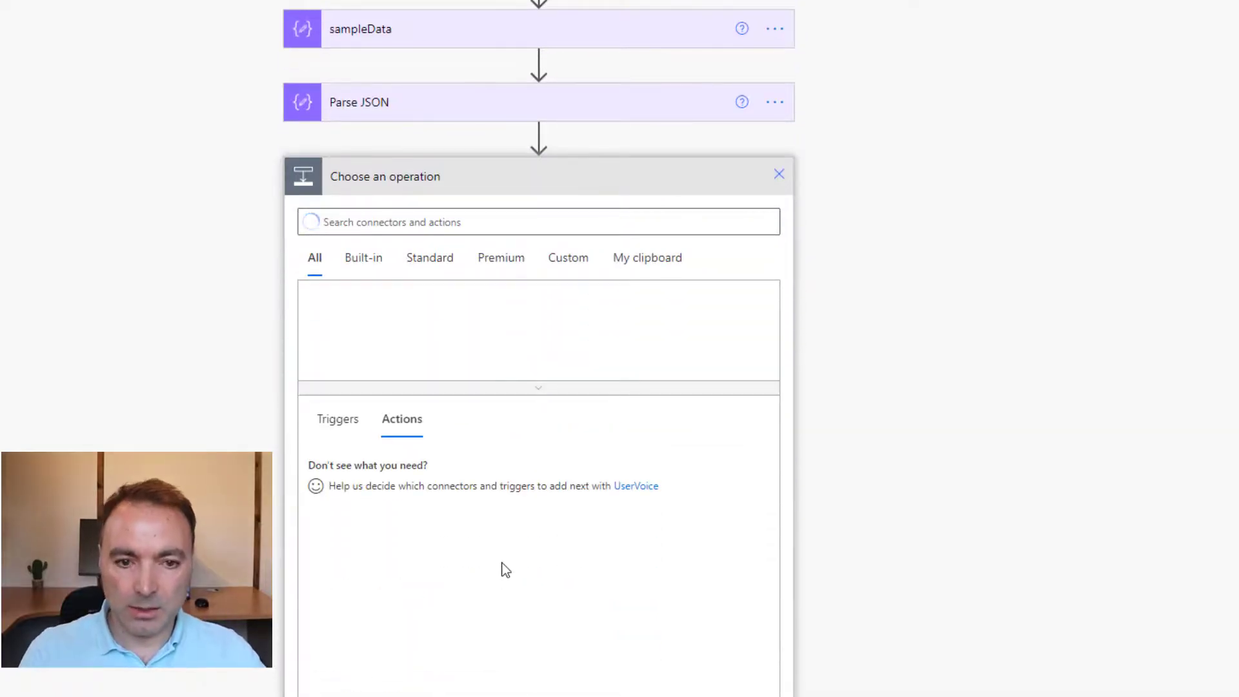
left_click(426, 219)
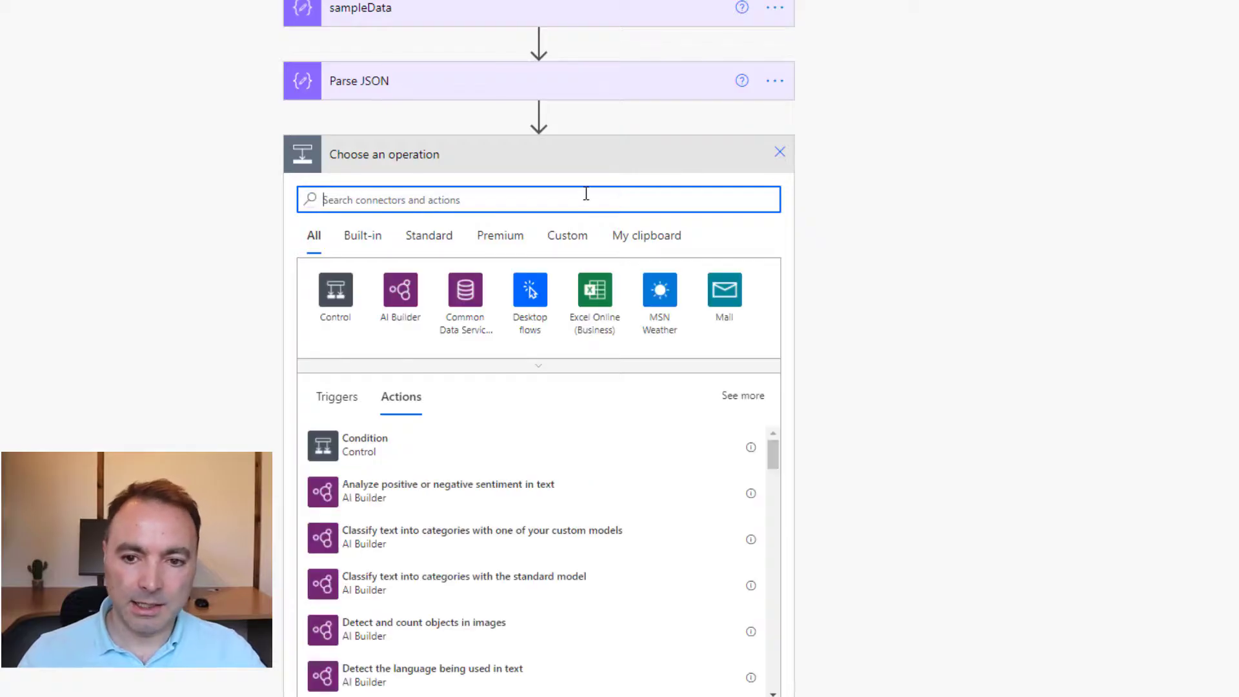
type("compose")
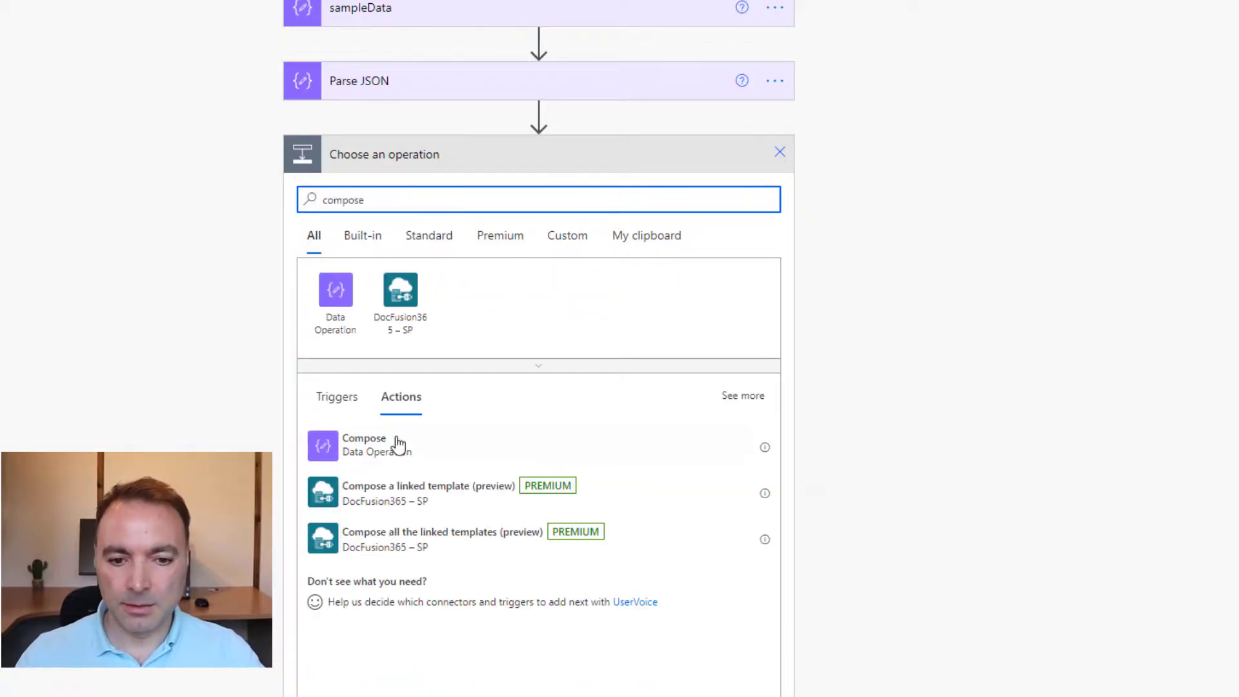
left_click(396, 443)
left_click(474, 593)
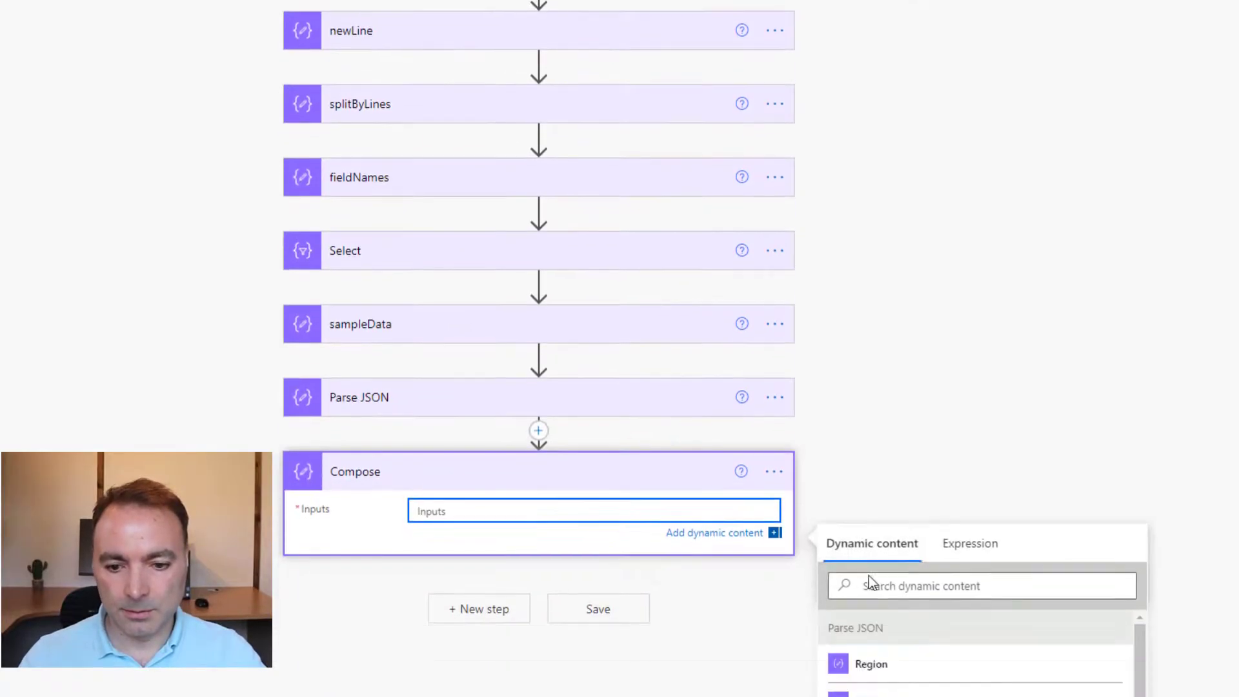
scroll(910, 614, "down", 2)
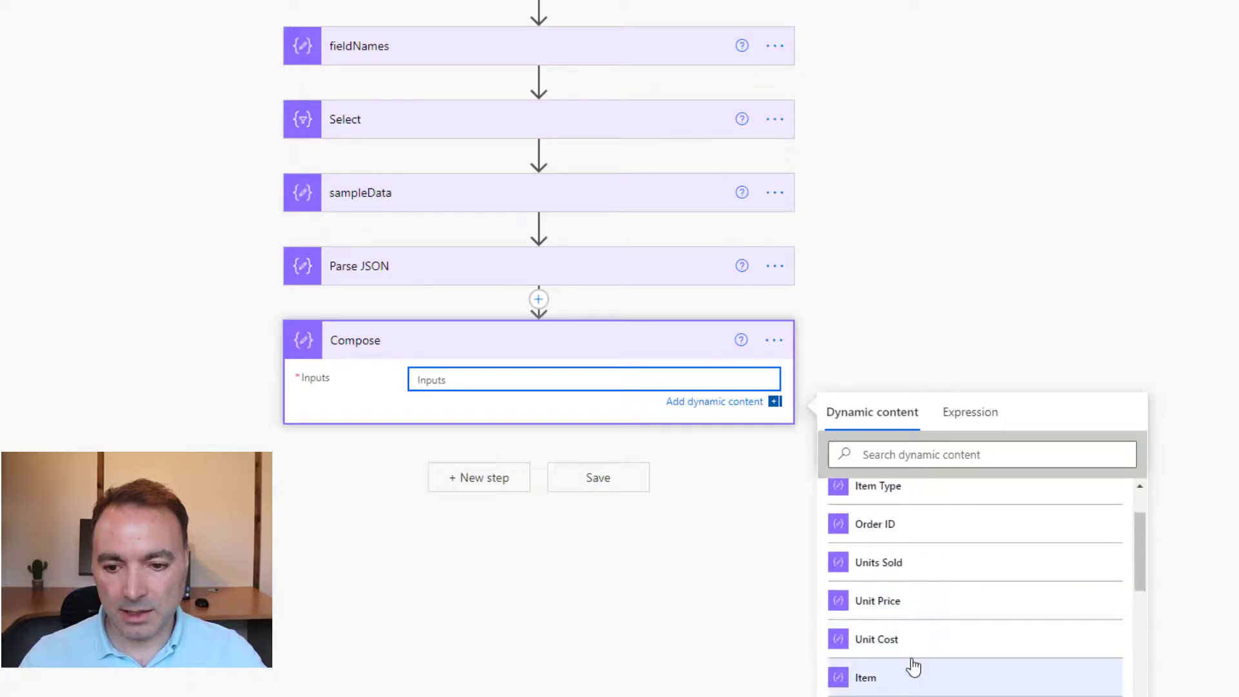
scroll(910, 665, "up", 1)
scroll(859, 535, "up", 1)
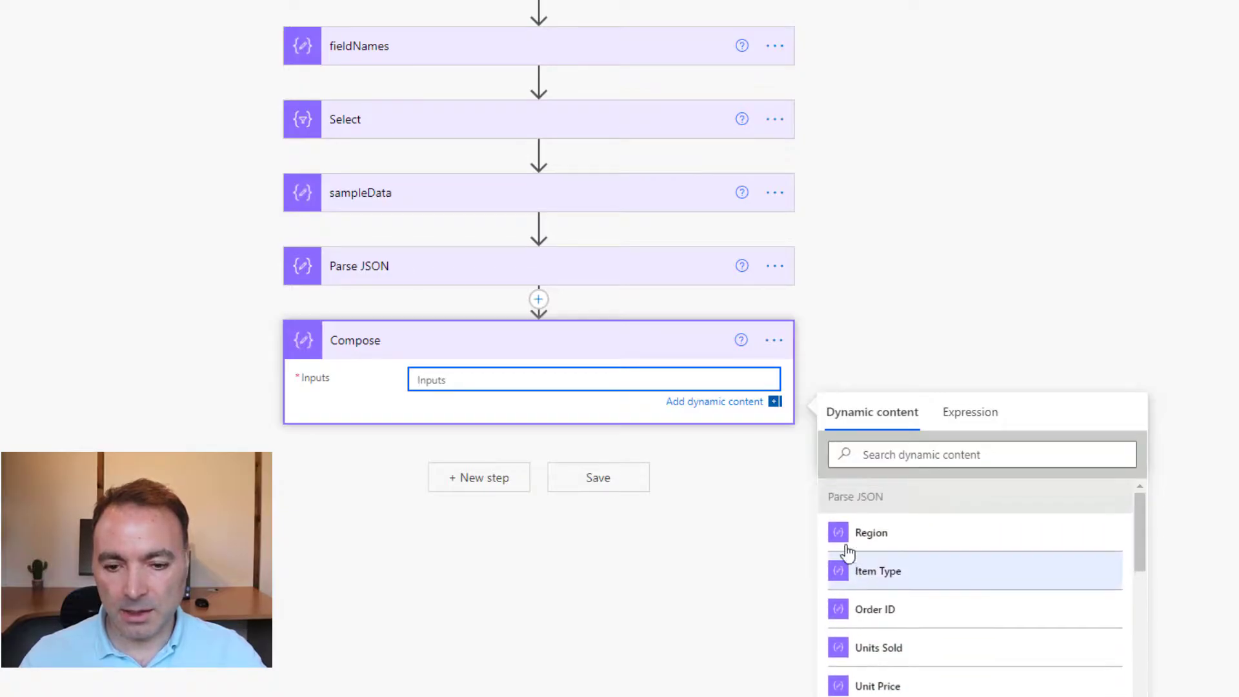
left_click(766, 348)
left_click(776, 555)
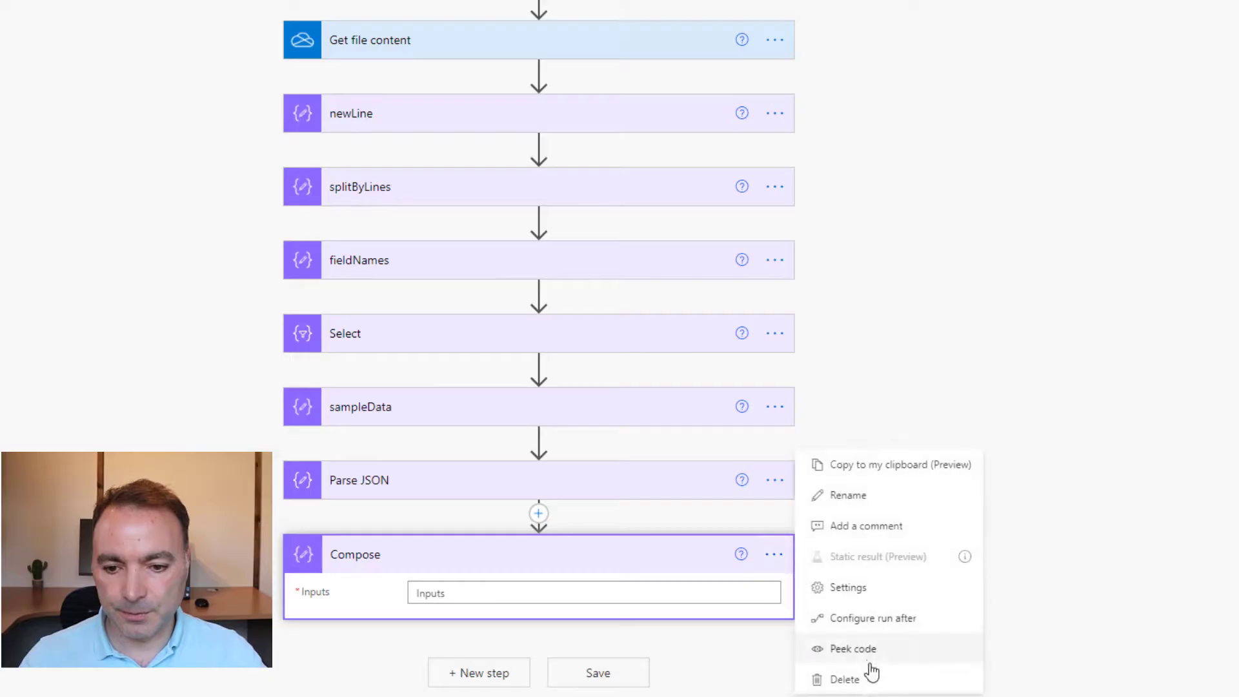
left_click(497, 542)
- Confirm removal of the Compose step
left_click(468, 332)
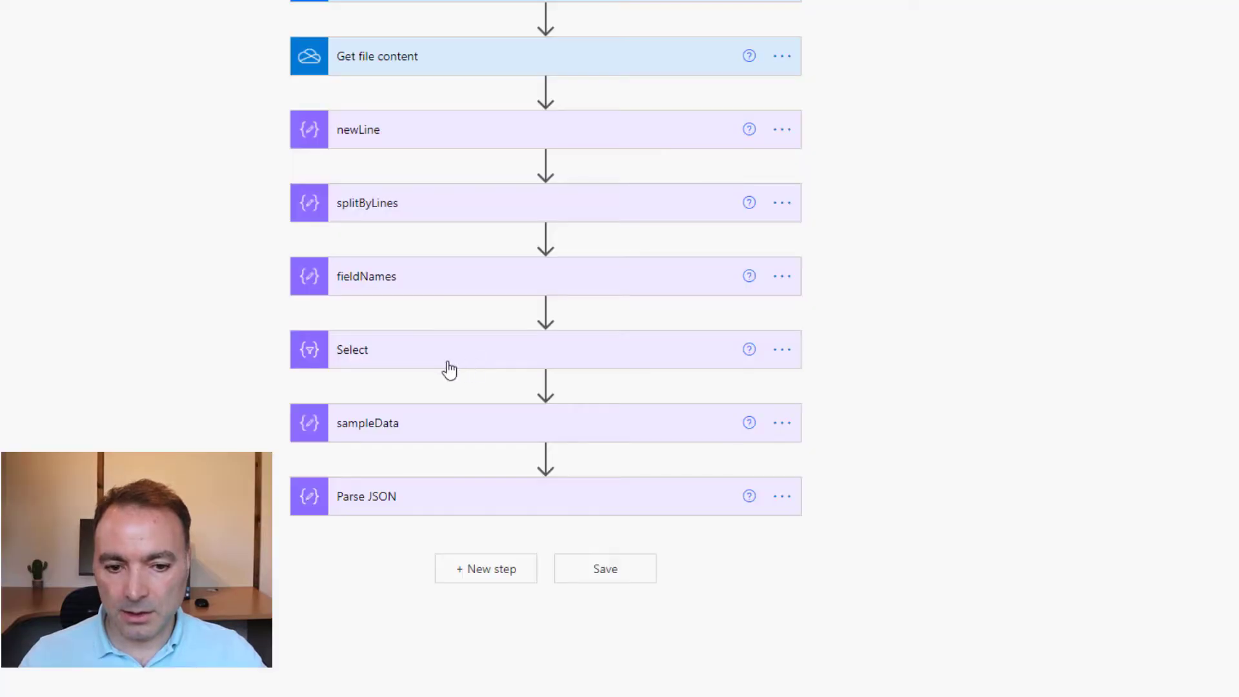